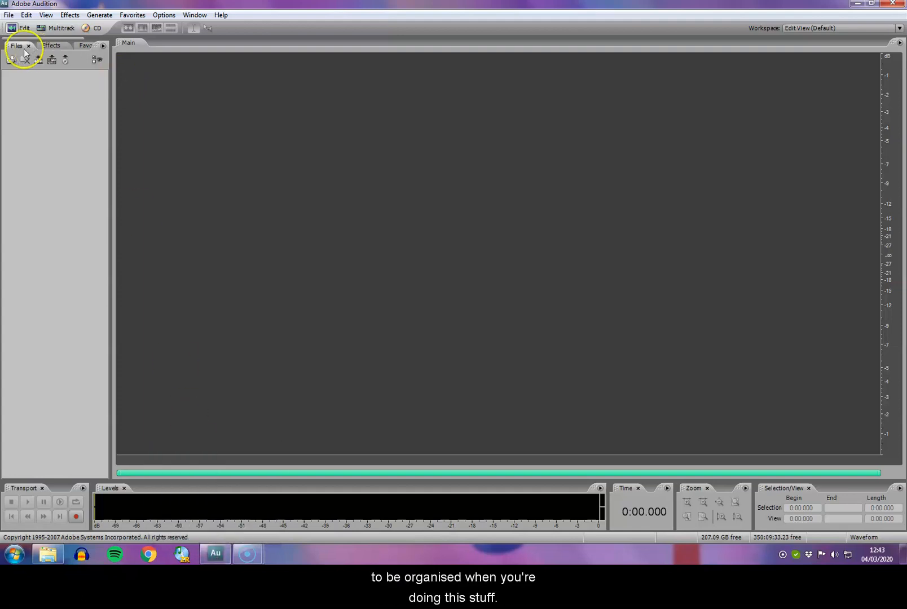
Step: Open the recording 20200226 VO from the recently used VO folder in the presenter files
{"action": "left_click", "coordinate": [9, 15]}
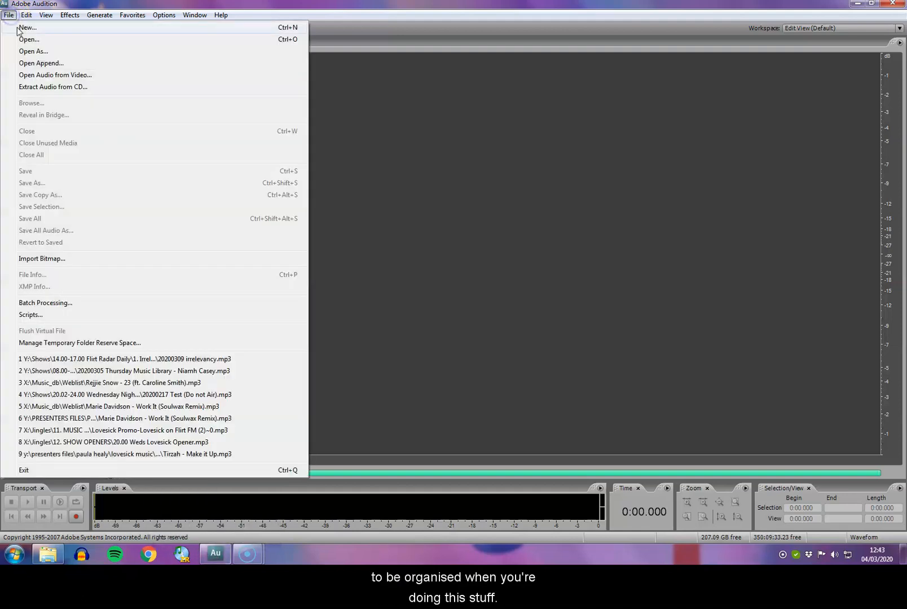
{"action": "left_click", "coordinate": [26, 41]}
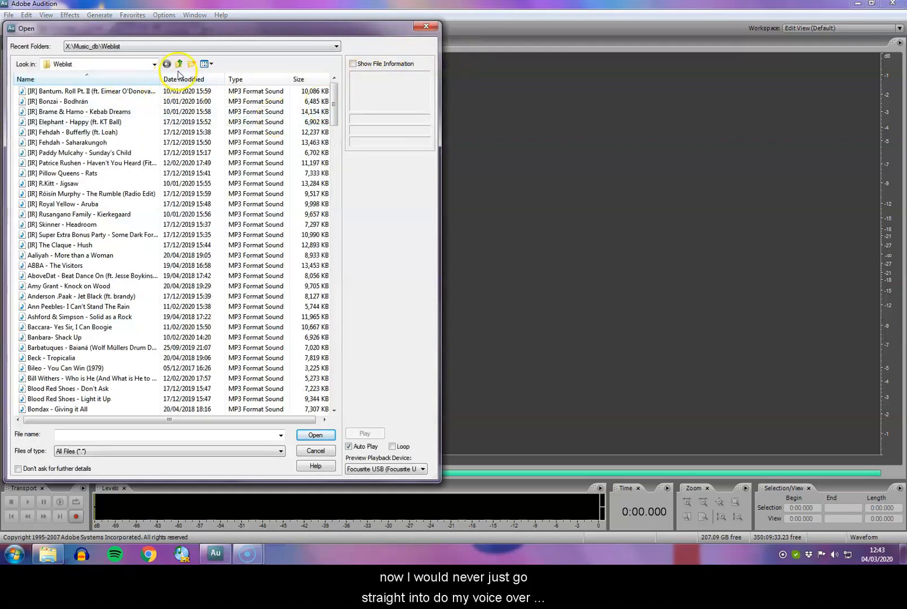
{"action": "left_click", "coordinate": [181, 48]}
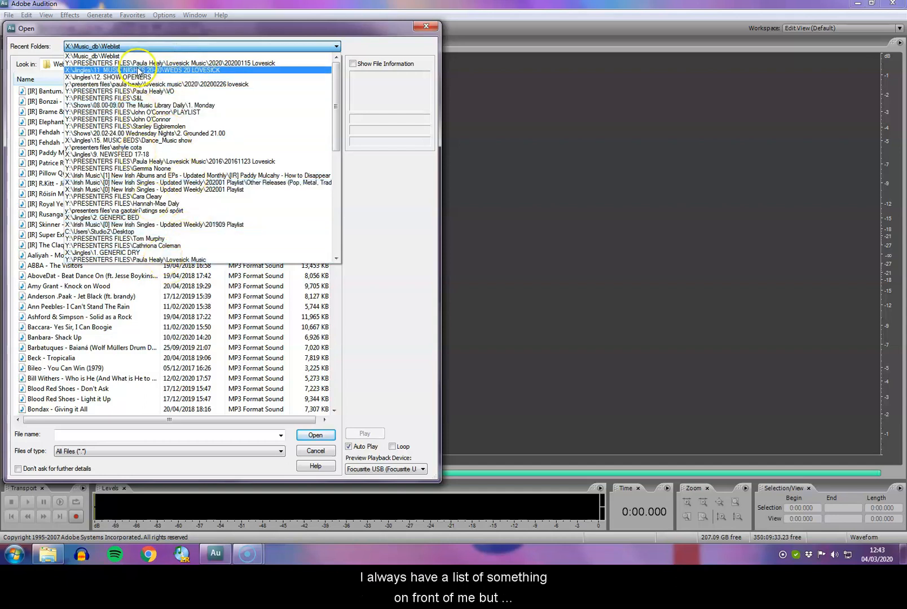
{"action": "left_click", "coordinate": [157, 91]}
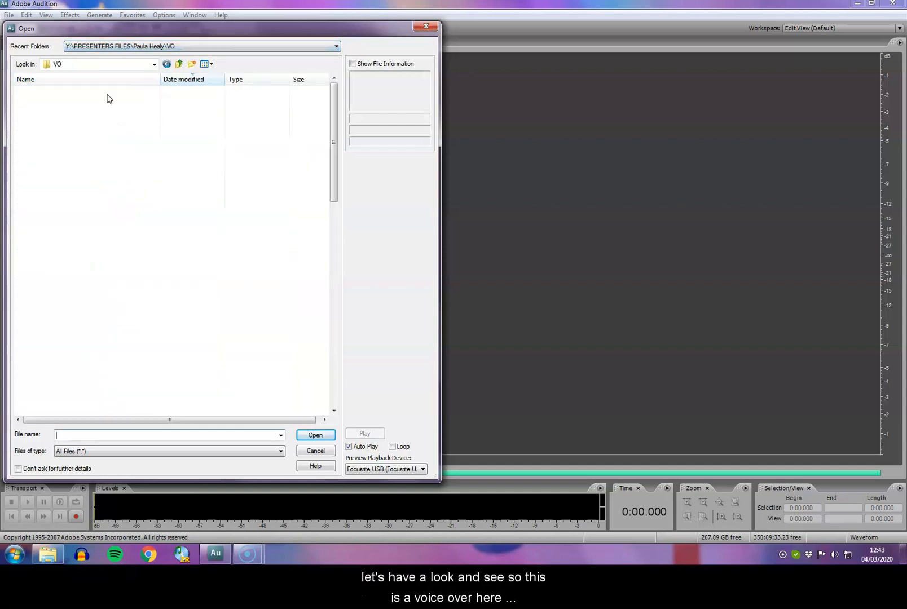
{"action": "left_click", "coordinate": [73, 91]}
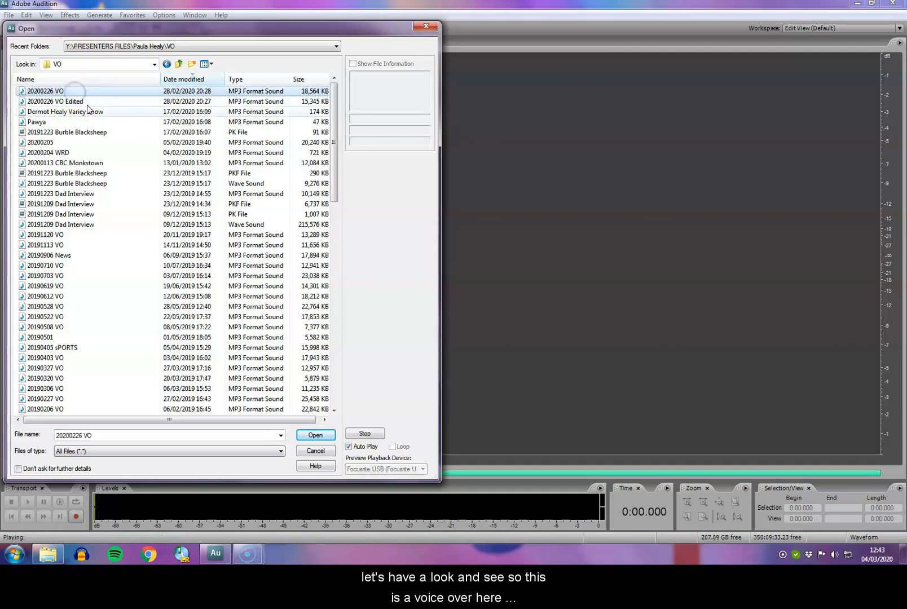
{"action": "left_click", "coordinate": [316, 435]}
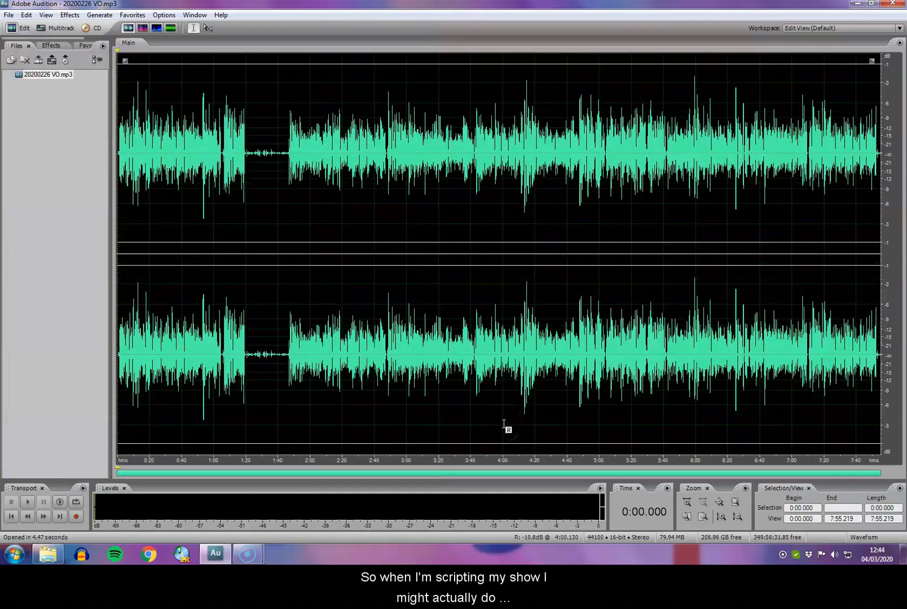
Step: View the playlist photo 20200303_152726 in the Desktop Files for Deletion folder, close it and switch back to Adobe Audition
{"action": "key", "text": "super+d"}
{"action": "double_click", "coordinate": [60, 17]}
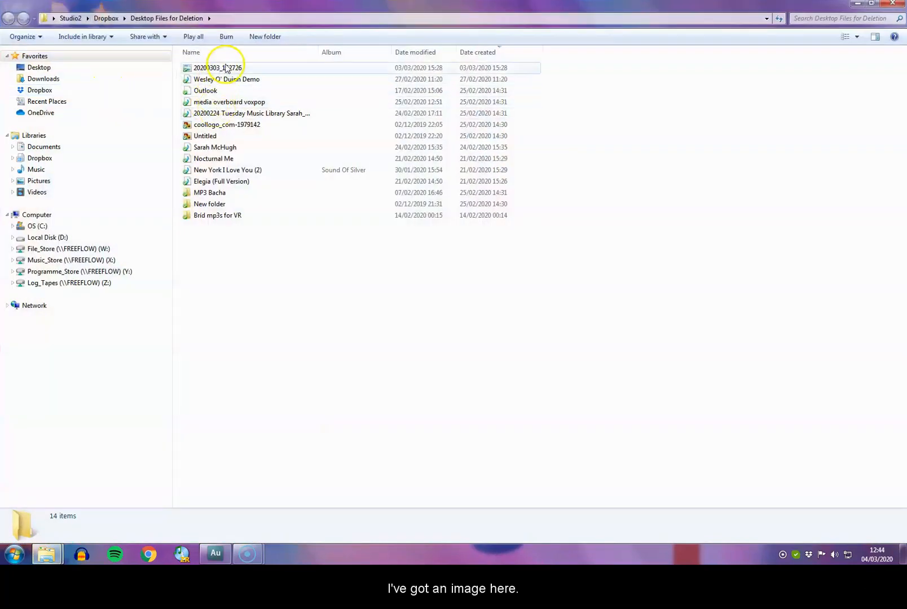
{"action": "left_click", "coordinate": [224, 68]}
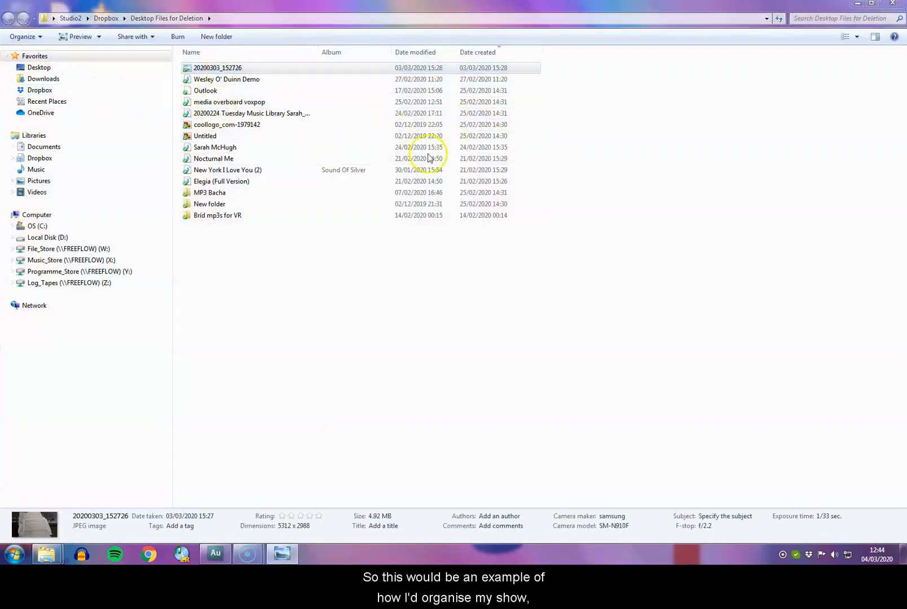
{"action": "double_click", "coordinate": [278, 72]}
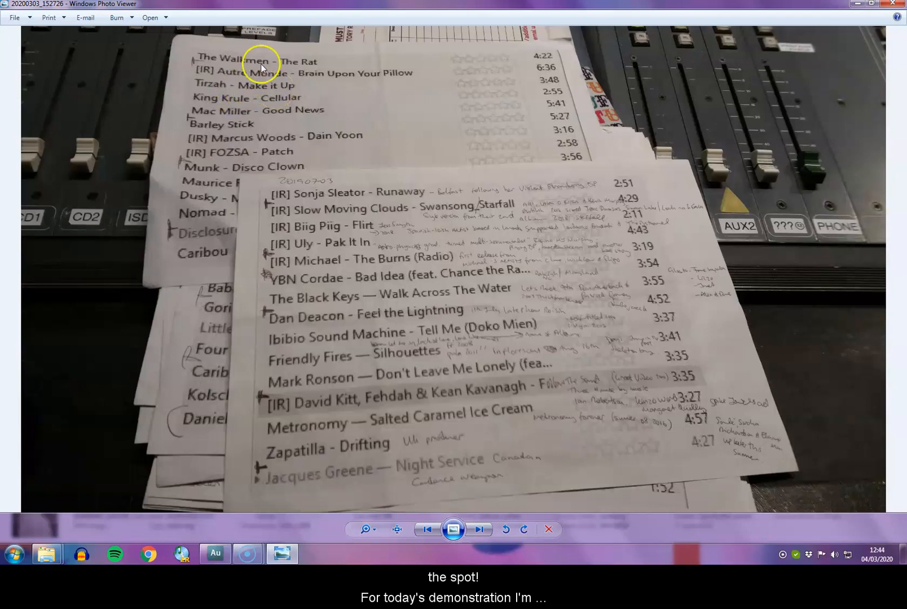
{"action": "left_click", "coordinate": [891, 5]}
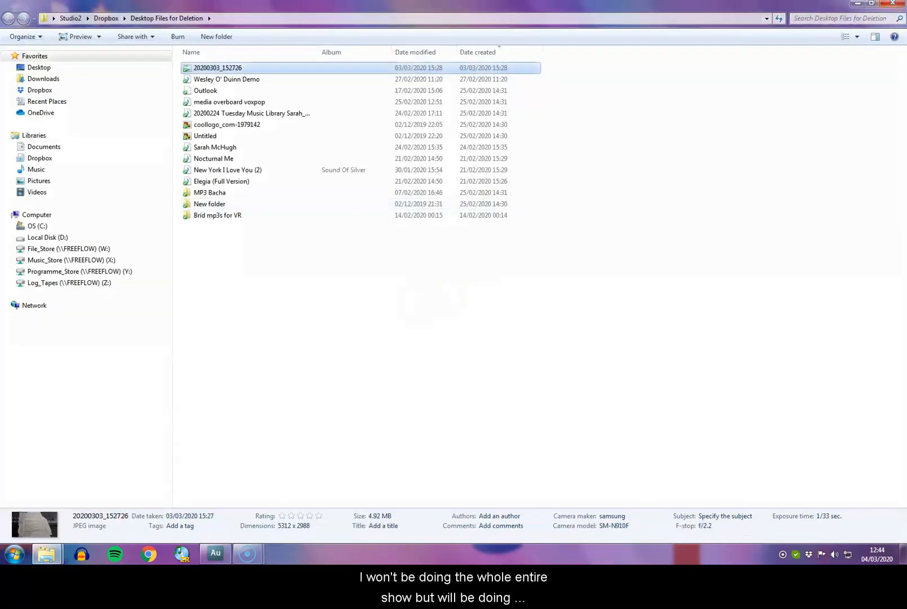
{"action": "left_click", "coordinate": [884, 5]}
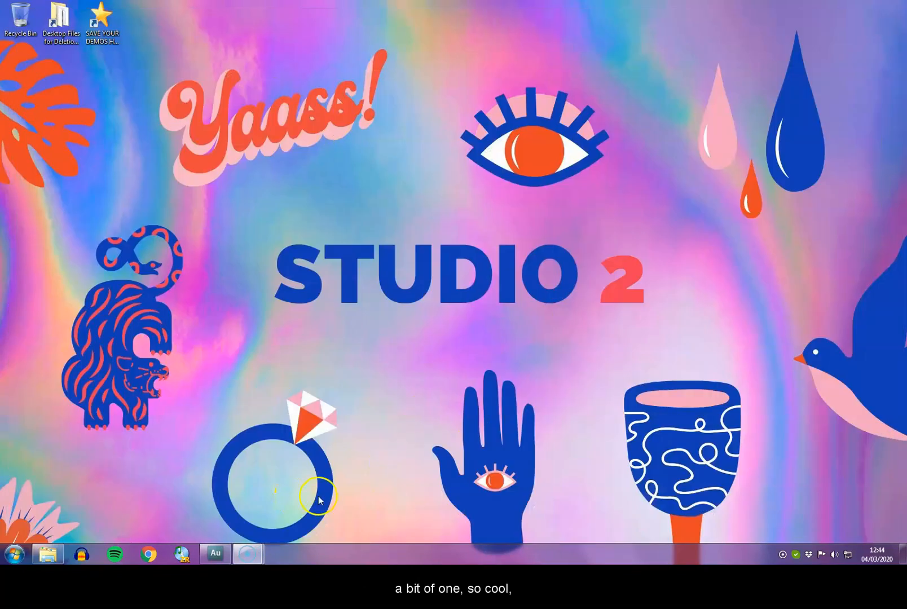
{"action": "left_click", "coordinate": [215, 554]}
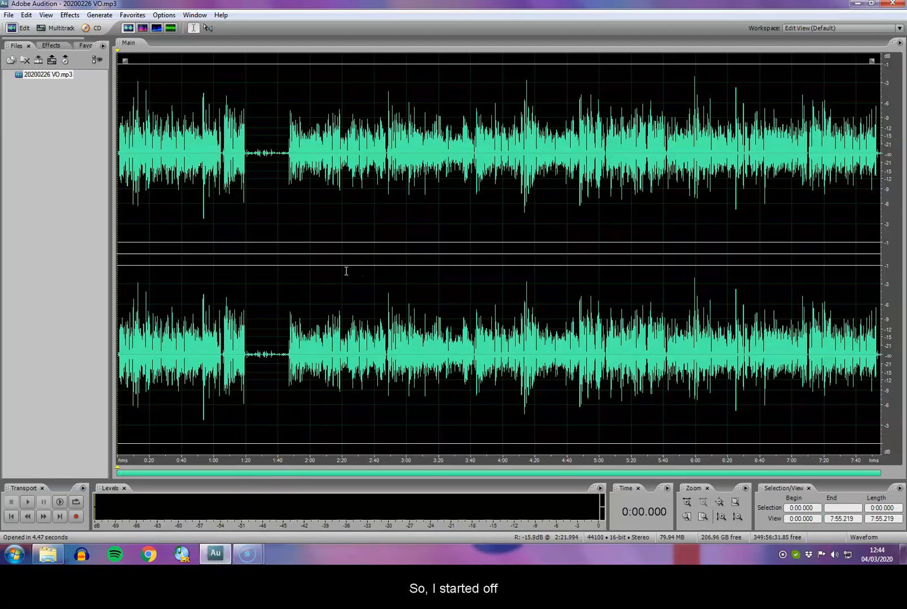
Step: Listen to the opening of the voice-over and to the passage from about 1:15, before the long quiet gap
{"action": "key", "text": "space"}
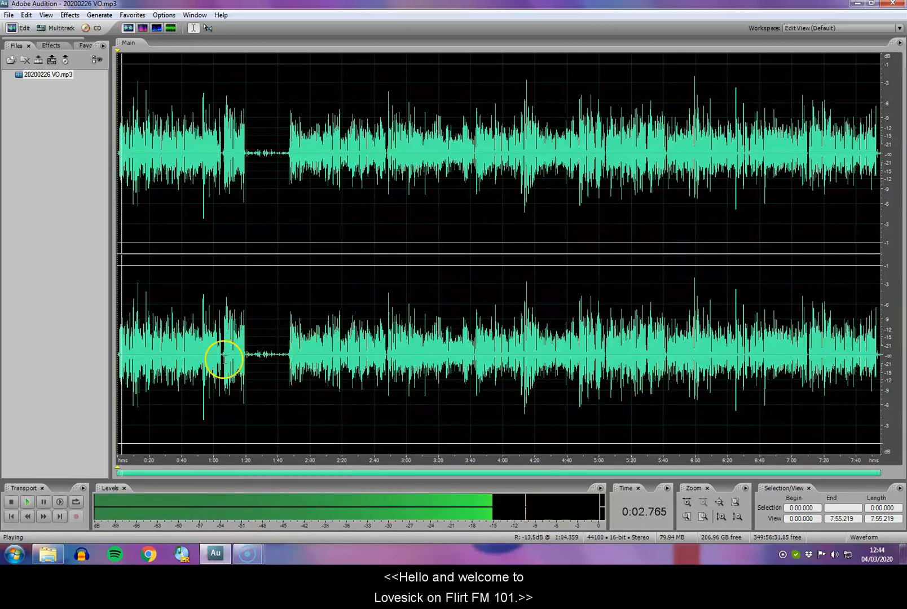
{"action": "key", "text": "space"}
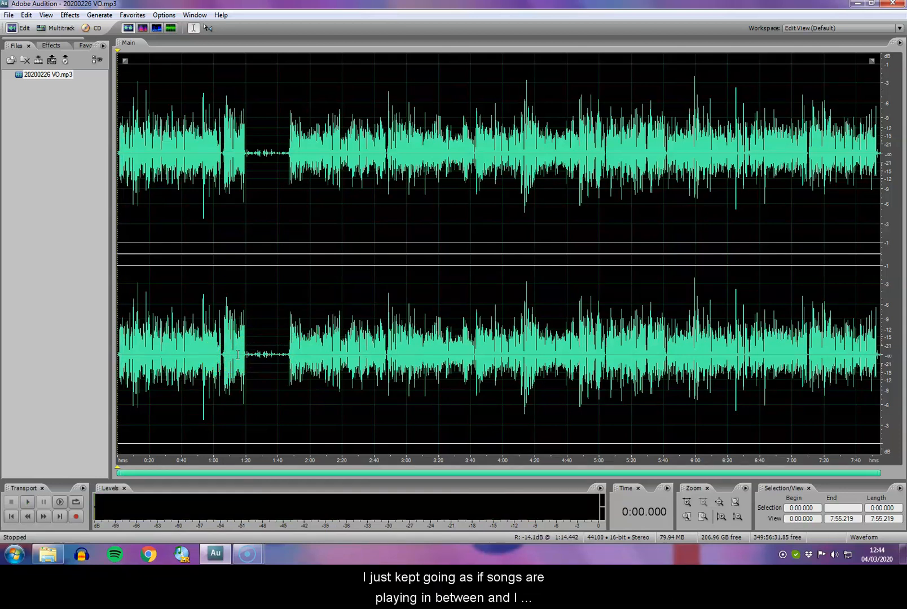
{"action": "left_click", "coordinate": [237, 353]}
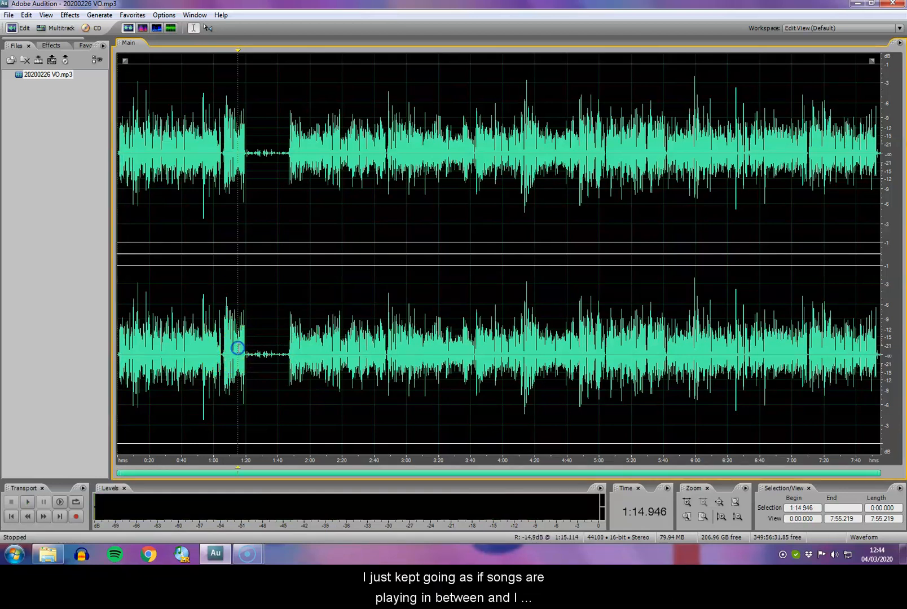
{"action": "scroll", "coordinate": [237, 349], "scroll_direction": "up", "scroll_amount": 2}
{"action": "scroll", "coordinate": [238, 348], "scroll_direction": "up", "scroll_amount": 1}
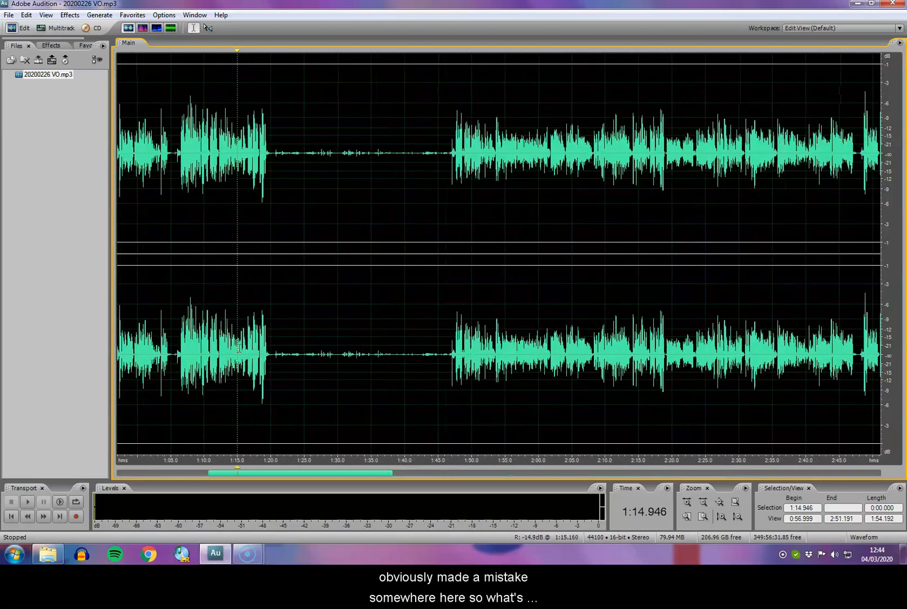
{"action": "key", "text": "space"}
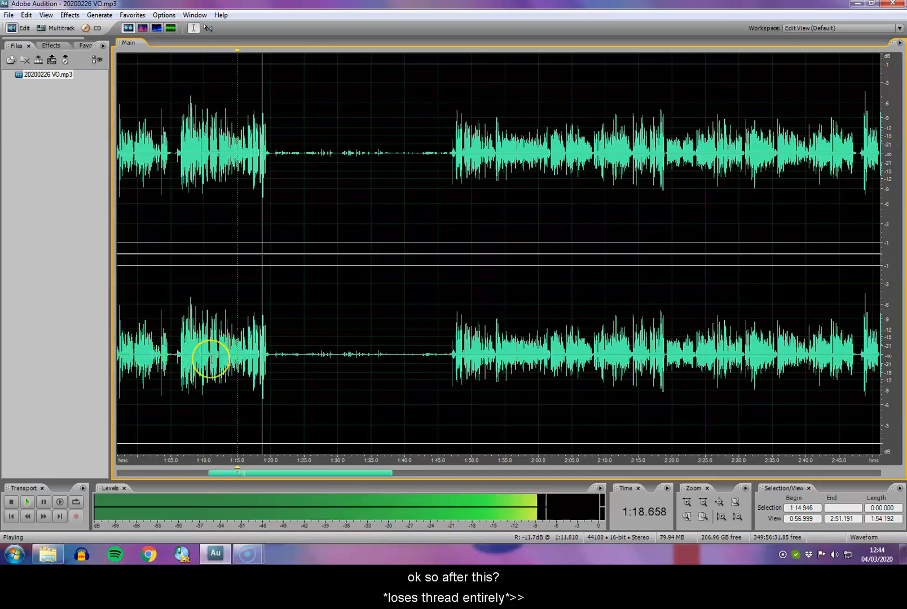
{"action": "key", "text": "space"}
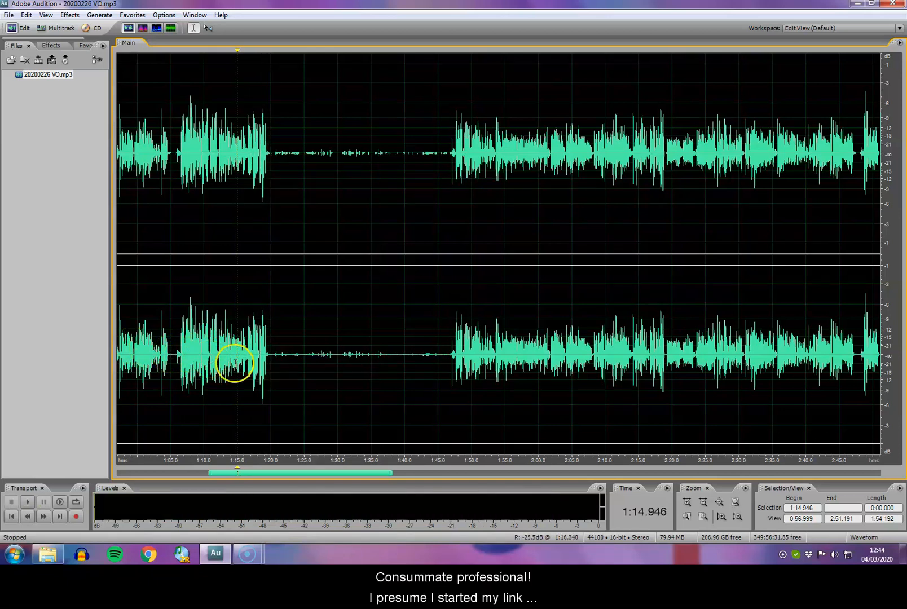
Step: Listen to the speech that restarts after the long quiet gap, from about 1:47
{"action": "scroll", "coordinate": [448, 362], "scroll_direction": "up", "scroll_amount": 2}
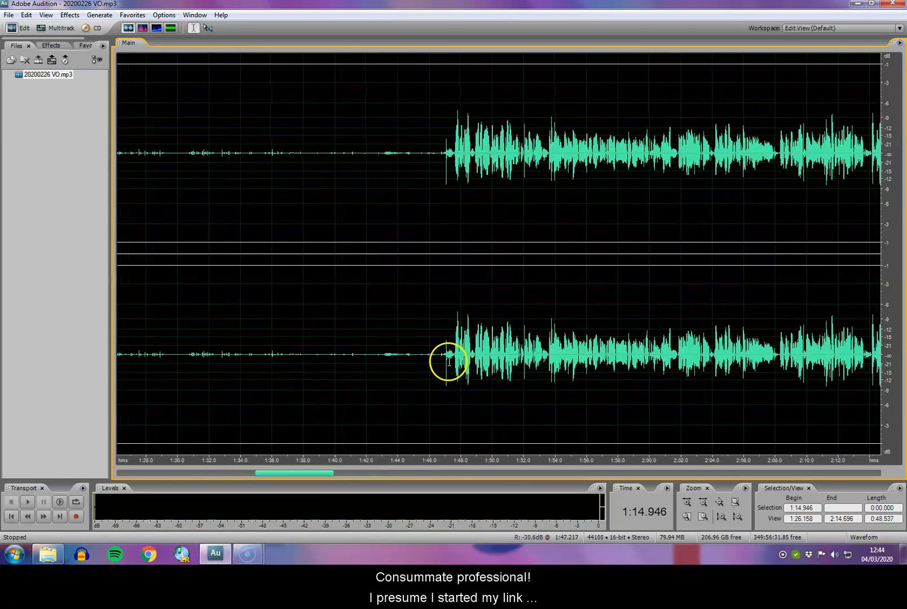
{"action": "left_click", "coordinate": [453, 362]}
{"action": "key", "text": "space"}
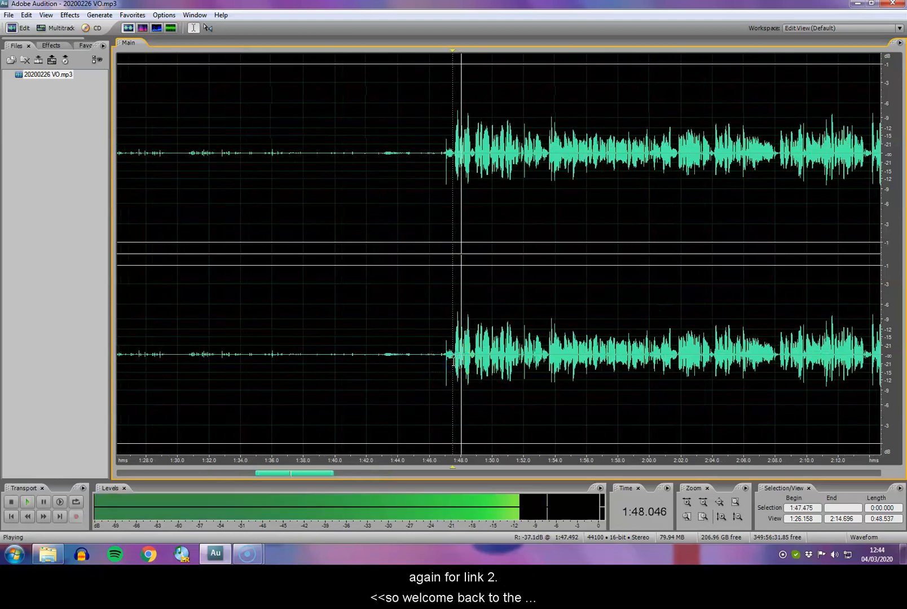
{"action": "key", "text": "space"}
Step: Delete the fluffed passage and most of the quiet gap after it, from about 1:06 to just before the speech restarts near 1:47
{"action": "scroll", "coordinate": [447, 361], "scroll_direction": "down", "scroll_amount": 5}
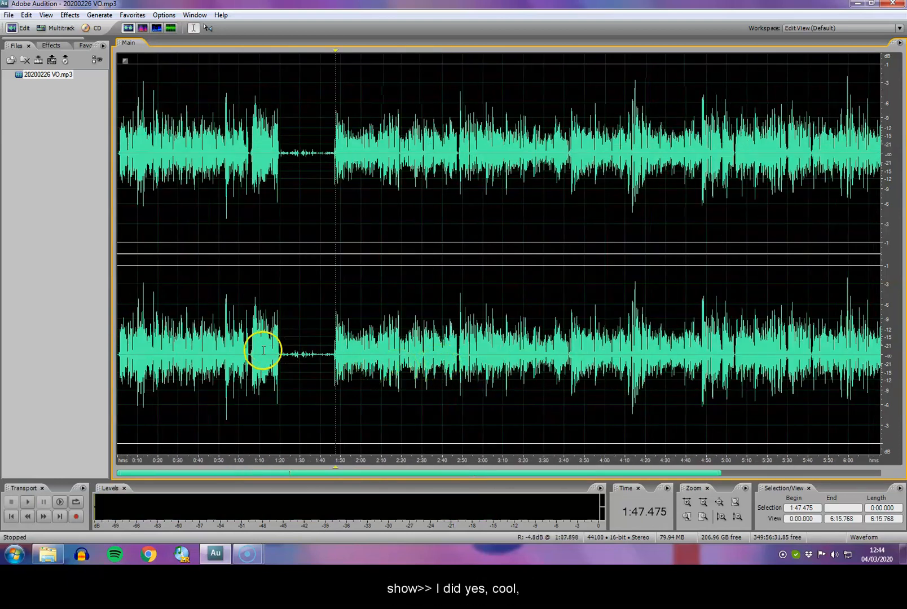
{"action": "scroll", "coordinate": [263, 351], "scroll_direction": "up", "scroll_amount": 3}
{"action": "left_click_drag", "start_coordinate": [235, 355], "coordinate": [809, 364]}
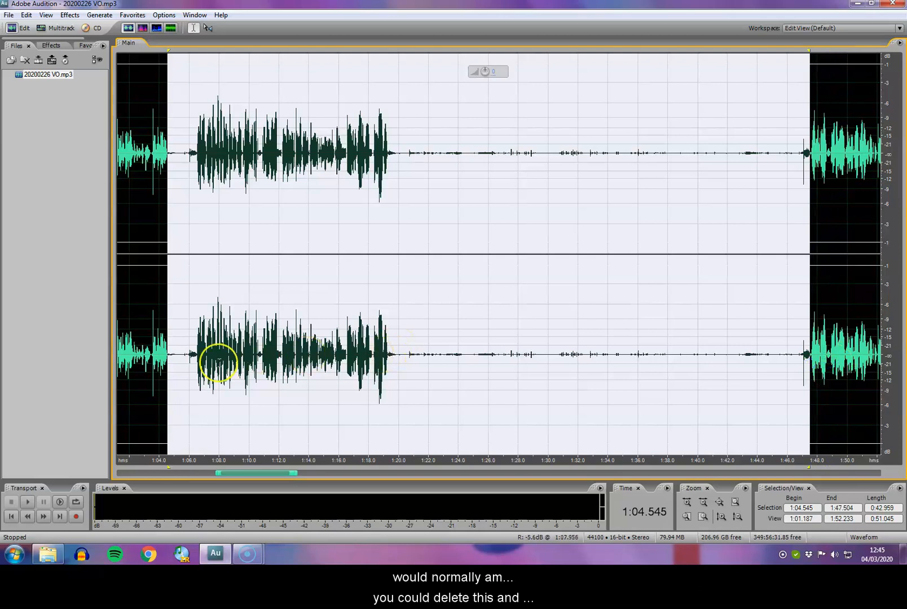
{"action": "left_click_drag", "start_coordinate": [189, 350], "coordinate": [769, 364]}
{"action": "key", "text": "Delete"}
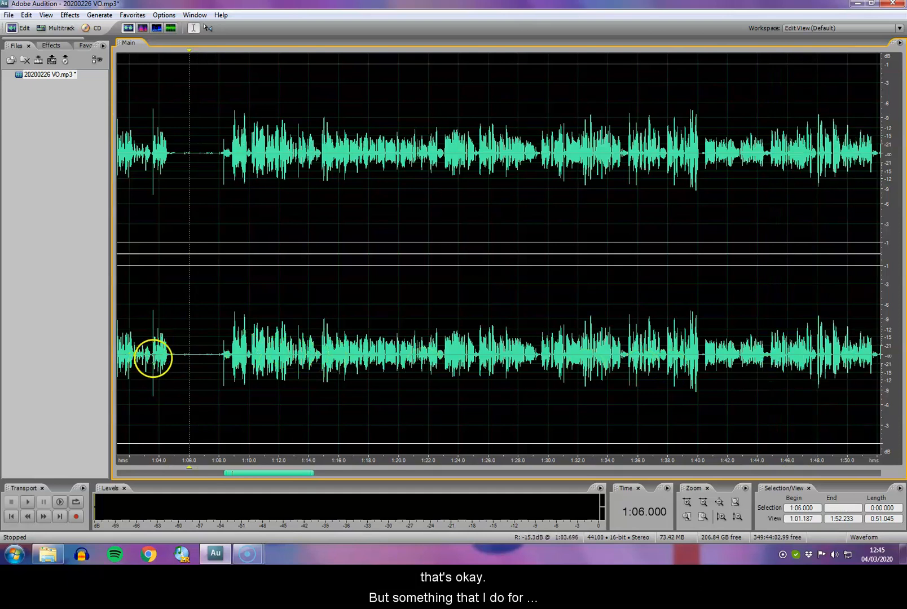
Step: Replace the remaining gap between the two links, about 1:04.6 to 1:08.7, with 5 seconds of generated silence
{"action": "left_click", "coordinate": [168, 355]}
{"action": "left_click_drag", "start_coordinate": [168, 354], "coordinate": [230, 353]}
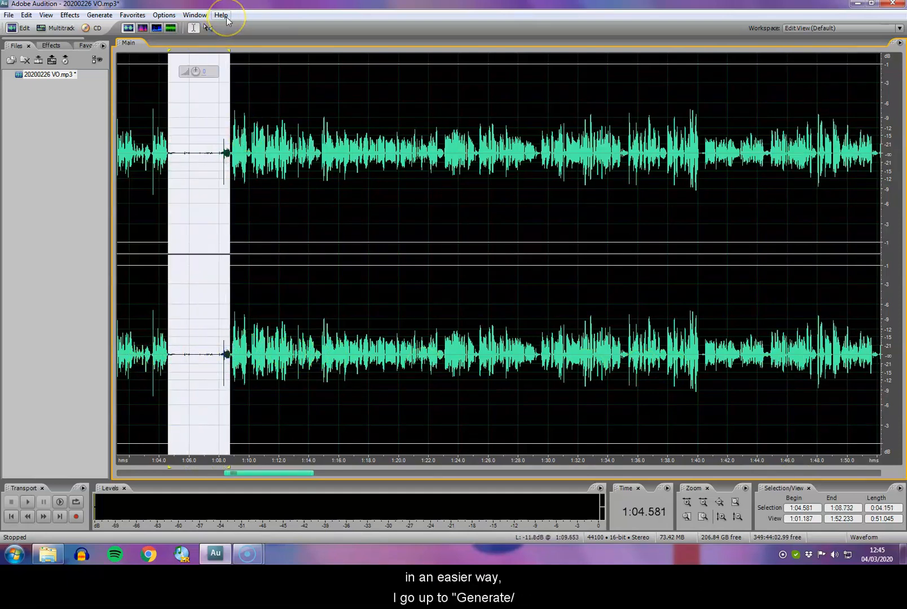
{"action": "left_click", "coordinate": [104, 15]}
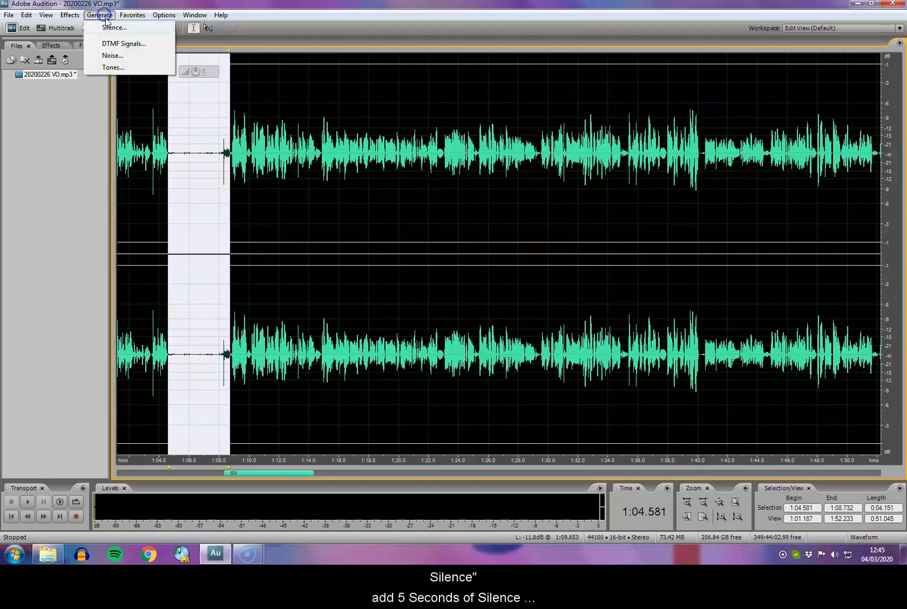
{"action": "left_click", "coordinate": [129, 29]}
{"action": "left_click", "coordinate": [506, 267]}
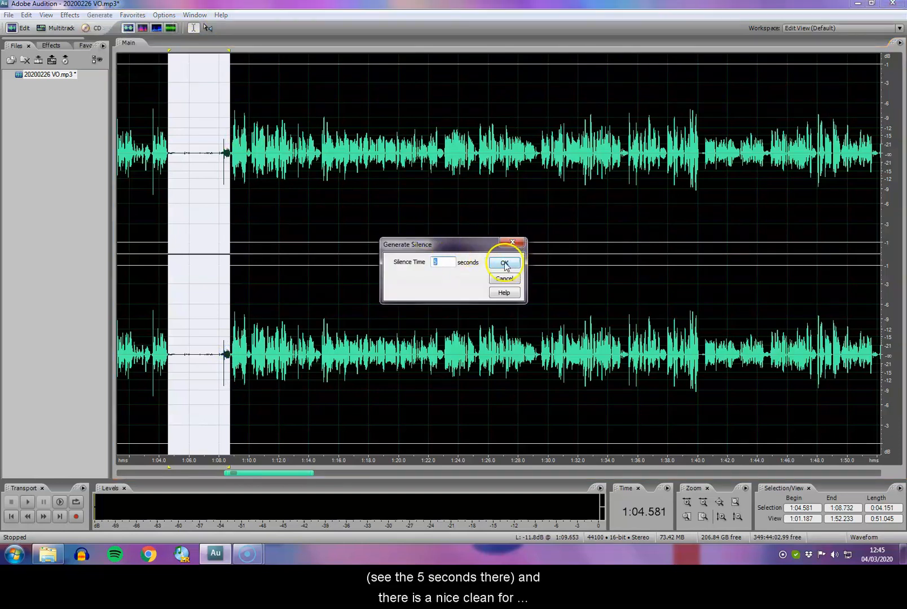
{"action": "left_click", "coordinate": [501, 265]}
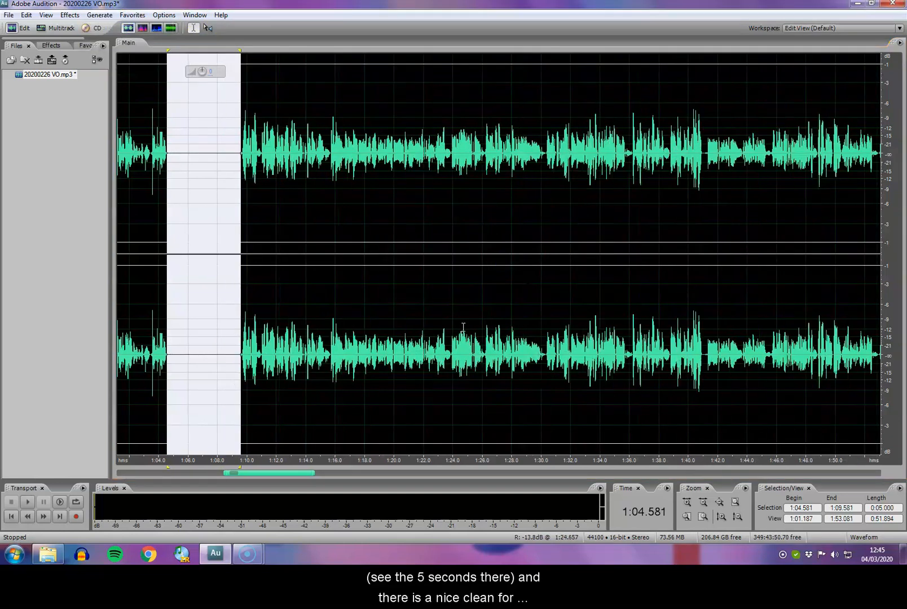
Step: Delete the quiet lead-in of about 1.4 seconds at the very start of the recording
{"action": "scroll", "coordinate": [464, 327], "scroll_direction": "down", "scroll_amount": 3}
{"action": "left_click", "coordinate": [344, 314]}
{"action": "scroll", "coordinate": [132, 330], "scroll_direction": "up", "scroll_amount": 2}
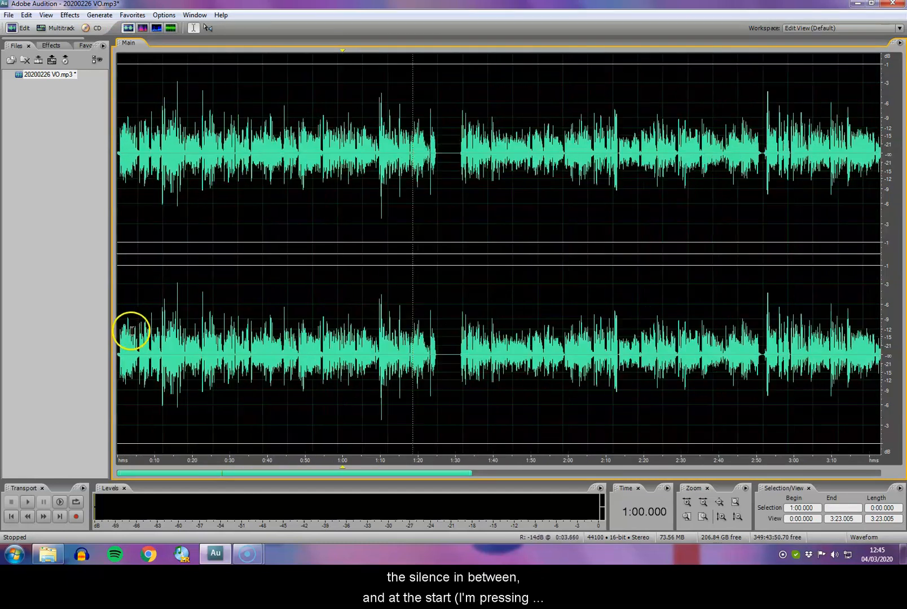
{"action": "key", "text": "Home"}
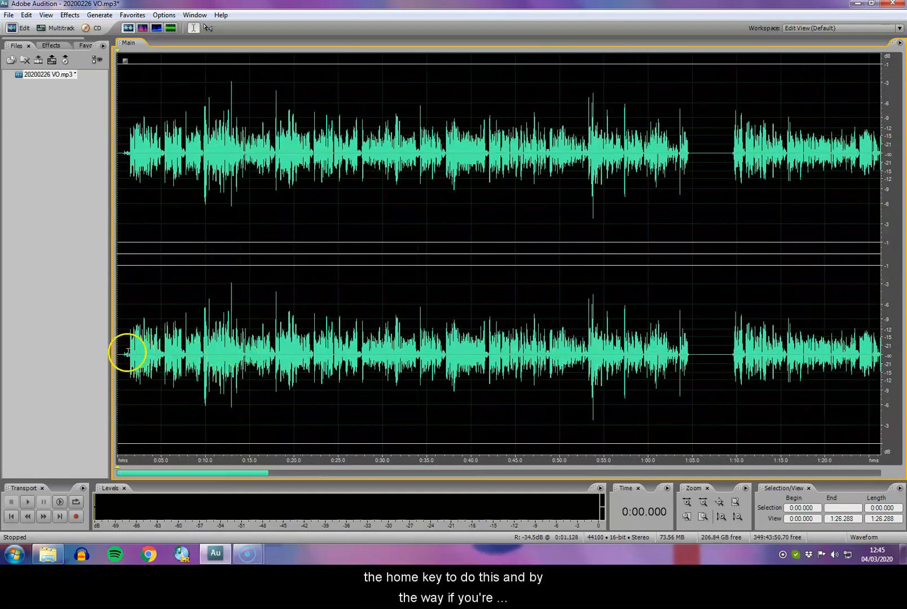
{"action": "scroll", "coordinate": [126, 354], "scroll_direction": "up", "scroll_amount": 4}
{"action": "left_click_drag", "start_coordinate": [150, 354], "coordinate": [64, 341]}
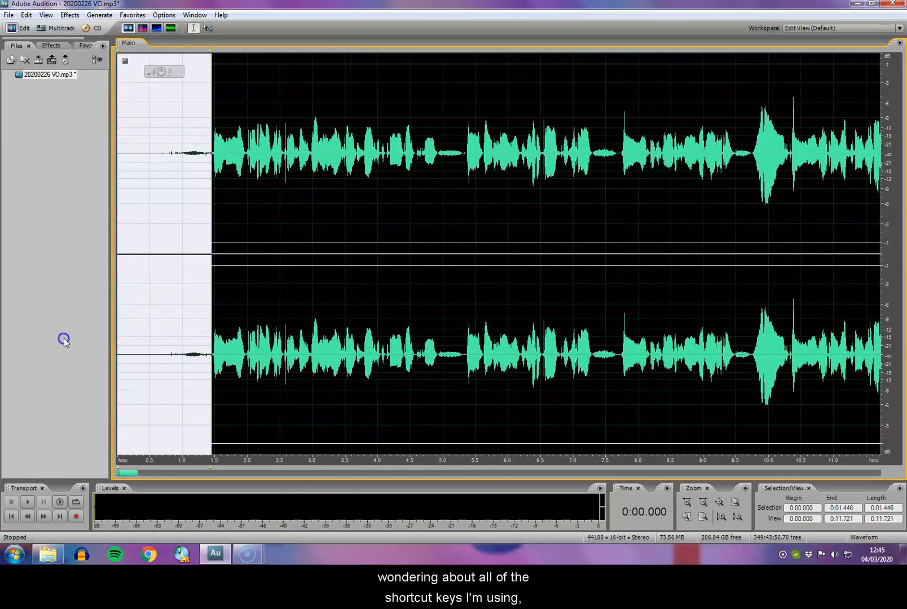
{"action": "key", "text": "Delete"}
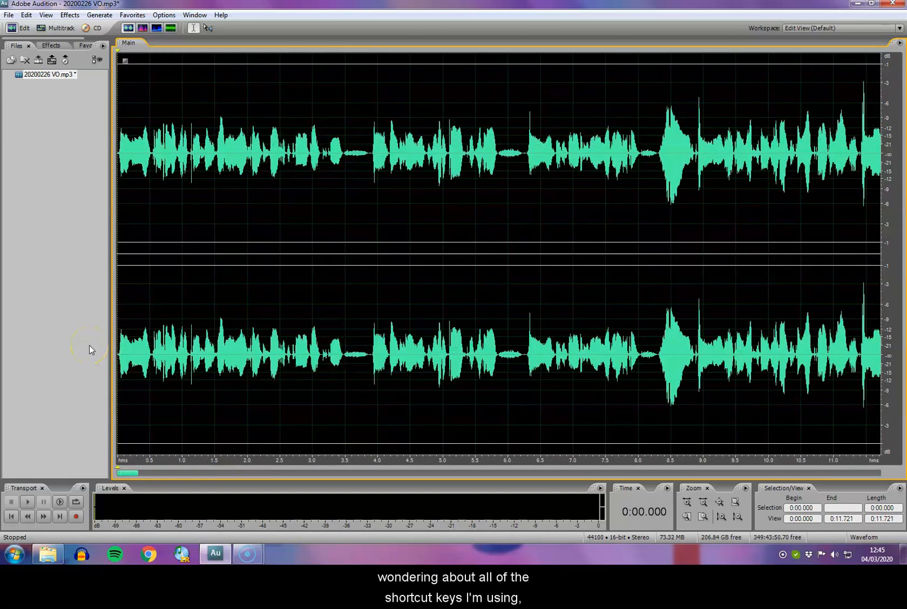
Step: Show the whole recording and listen to a short passage from about 1:35
{"action": "scroll", "coordinate": [247, 334], "scroll_direction": "down", "scroll_amount": 10}
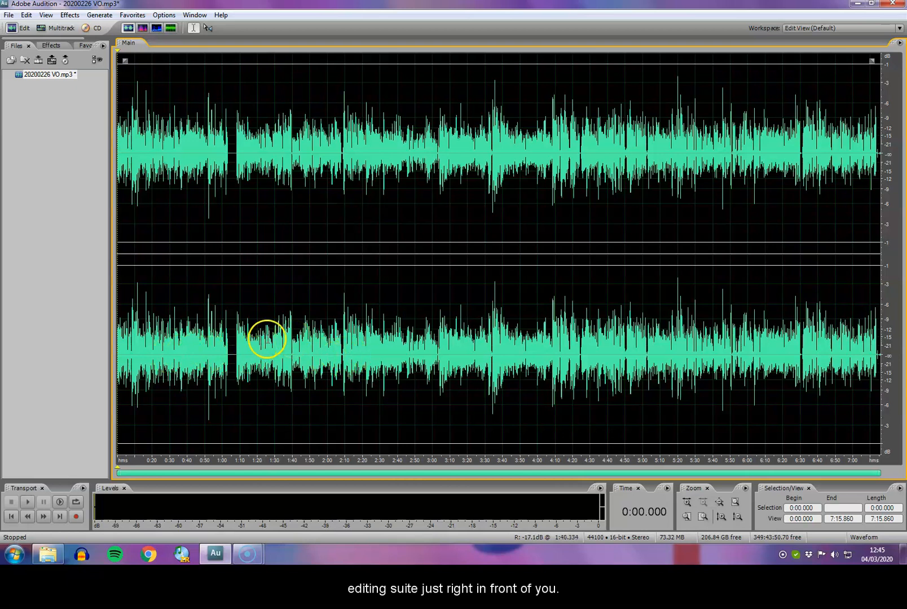
{"action": "left_click", "coordinate": [284, 356]}
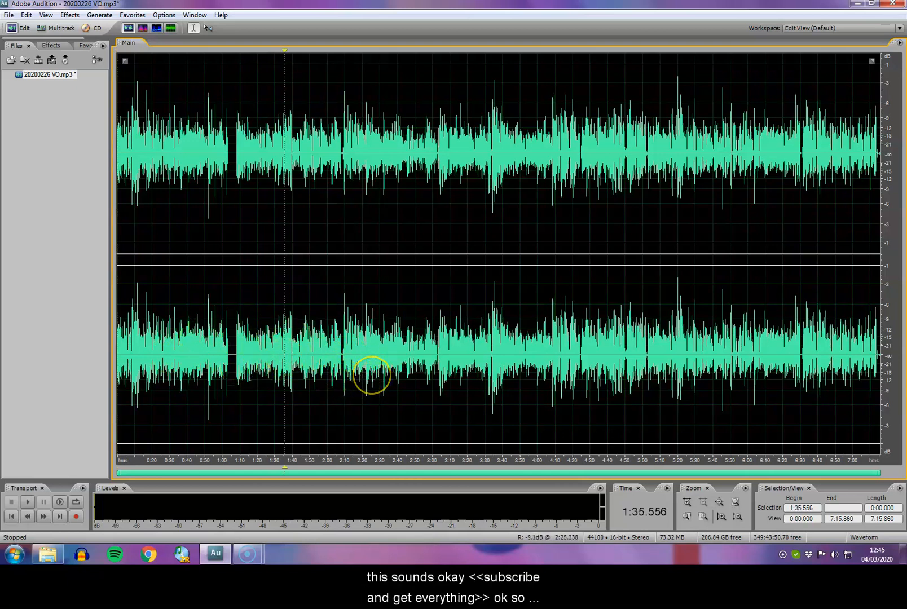
{"action": "key", "text": "space"}
{"action": "key", "text": "space"}
Step: Open the already finished voice-over file 20200226 VO Edited from the VO folder
{"action": "left_click", "coordinate": [9, 14]}
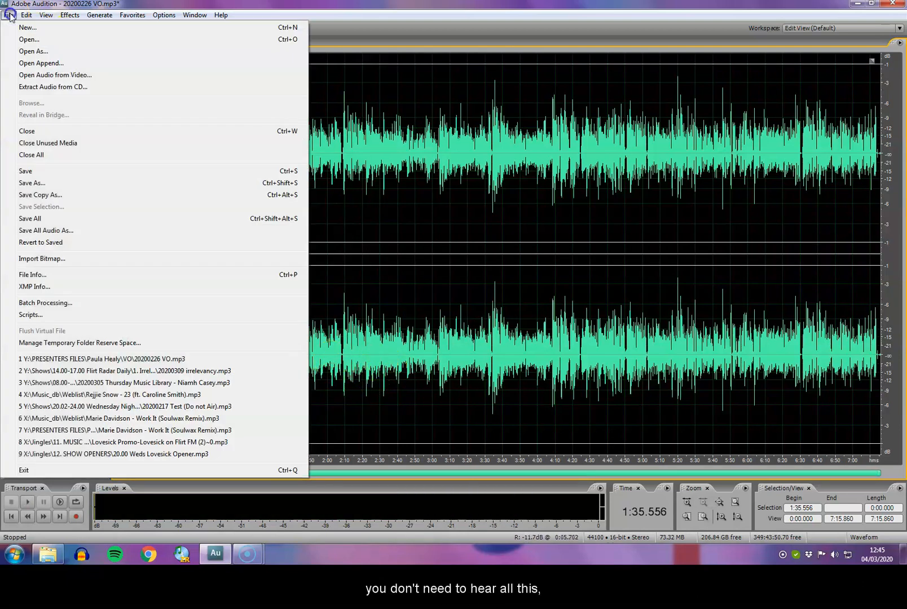
{"action": "left_click", "coordinate": [29, 38]}
{"action": "left_click", "coordinate": [60, 101]}
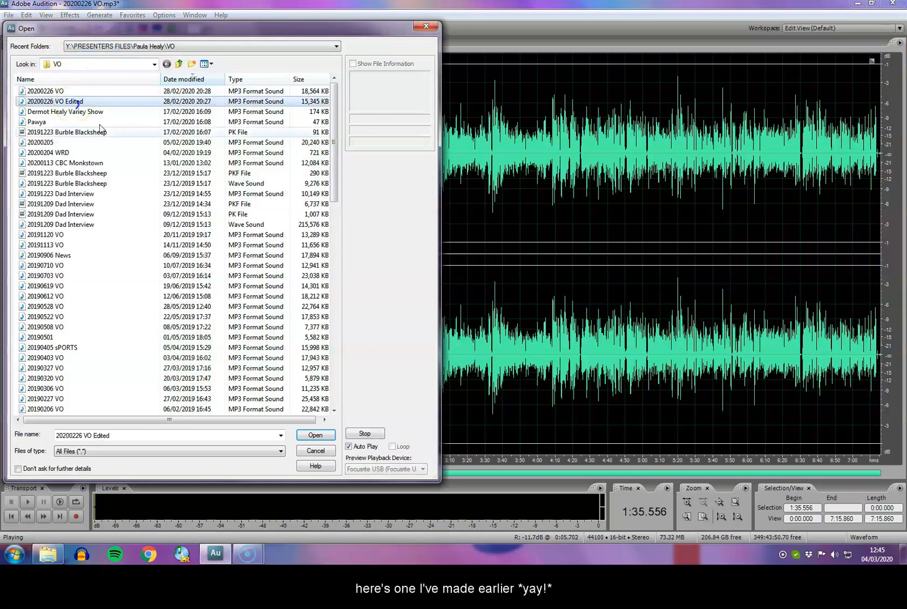
{"action": "left_click", "coordinate": [316, 435]}
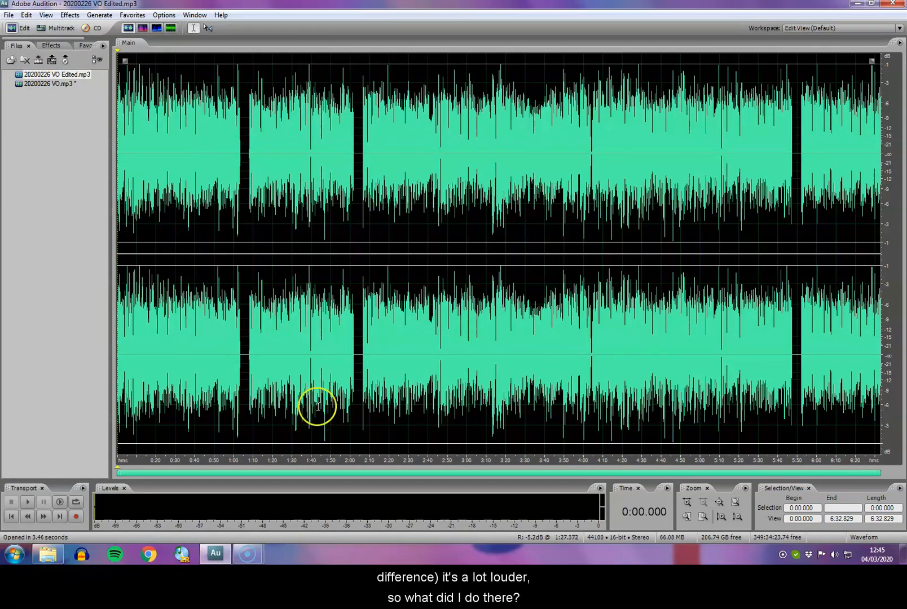
Step: Apply Dynamics Processing with the Classic Soft Knee preset to the entire 20200226 VO.mp3 recording
{"action": "double_click", "coordinate": [48, 84]}
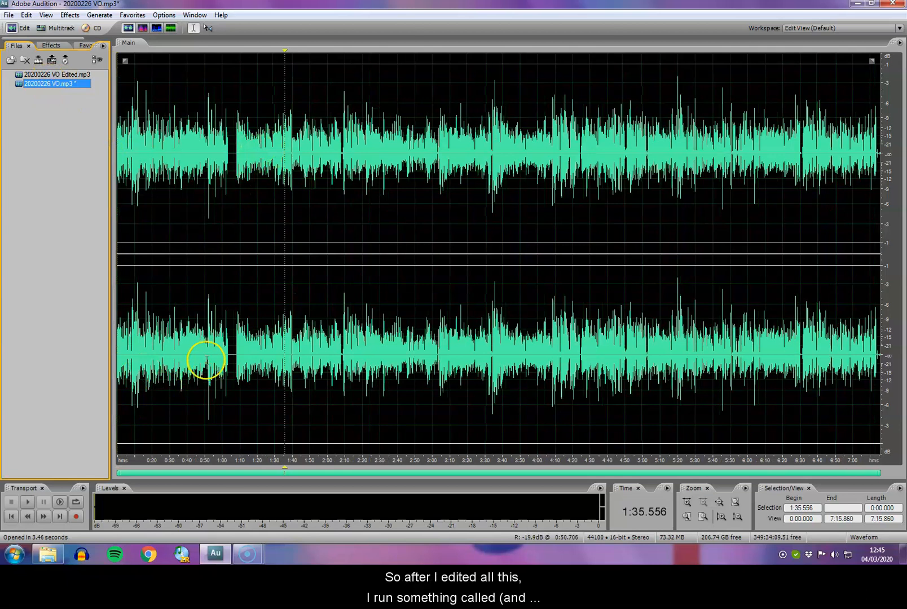
{"action": "left_click", "coordinate": [224, 354]}
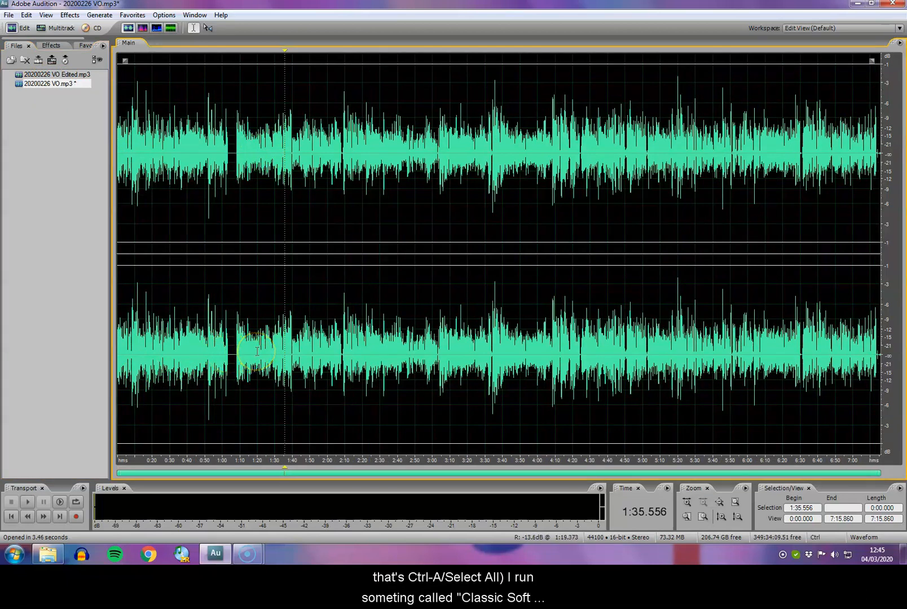
{"action": "key", "text": "ctrl+a"}
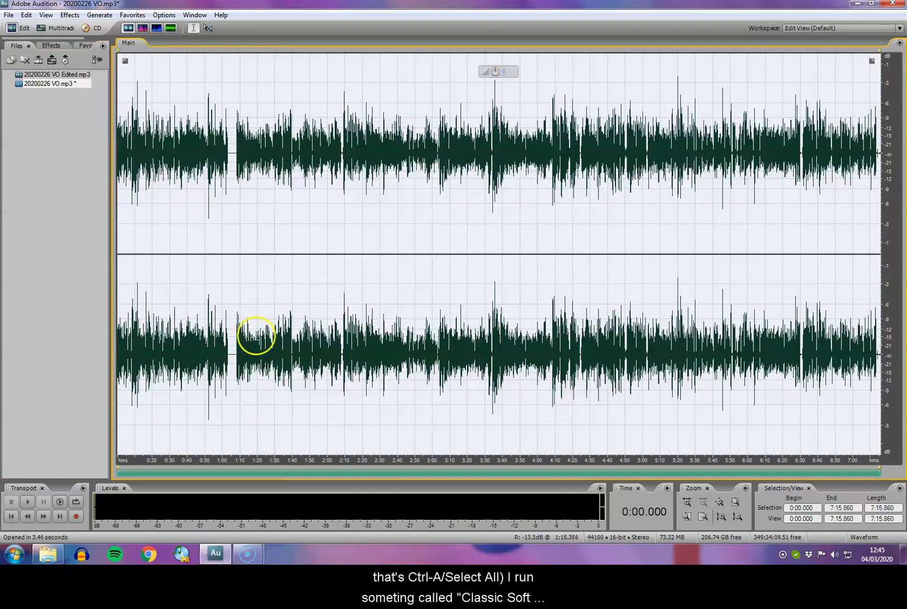
{"action": "left_click", "coordinate": [127, 15]}
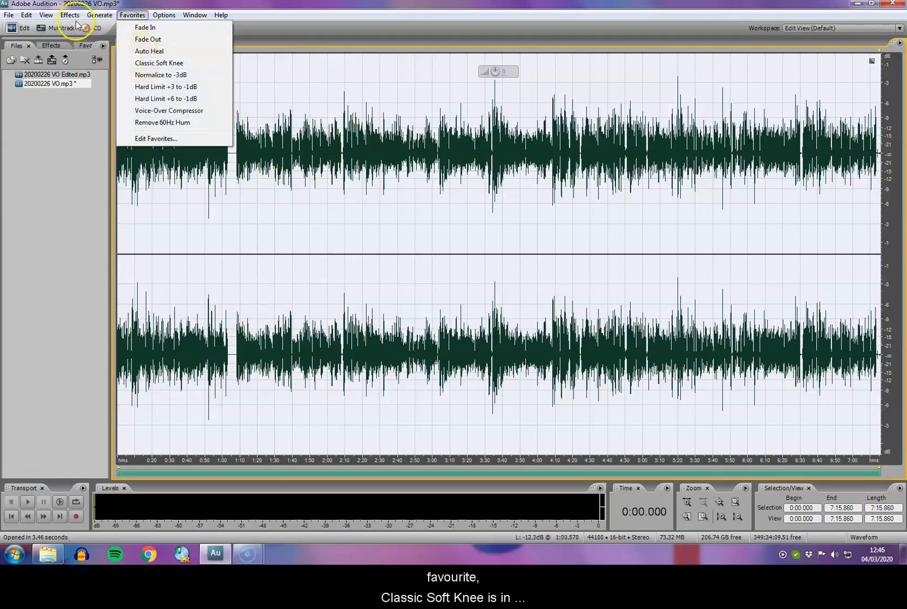
{"action": "mouse_move", "coordinate": [70, 14]}
{"action": "mouse_move", "coordinate": [109, 88]}
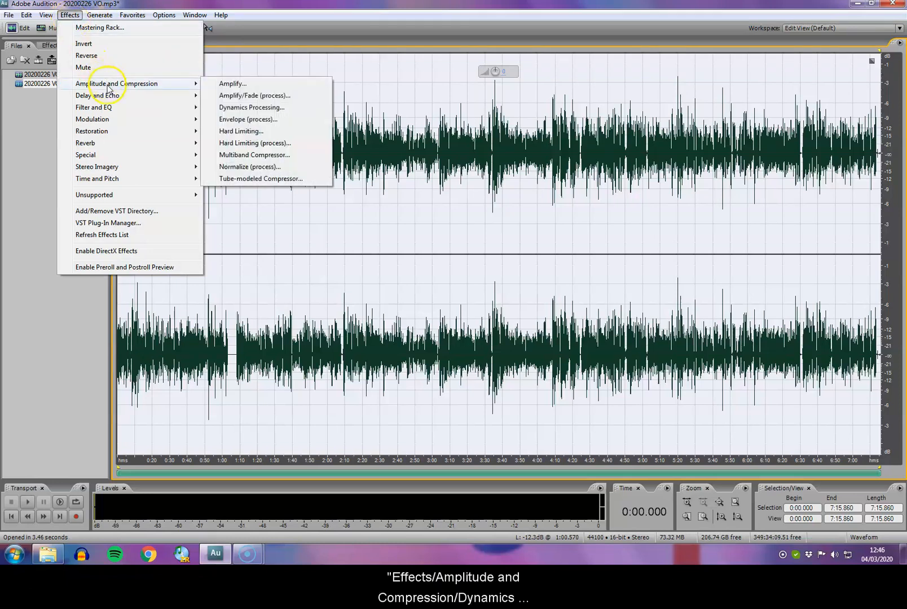
{"action": "left_click", "coordinate": [236, 108]}
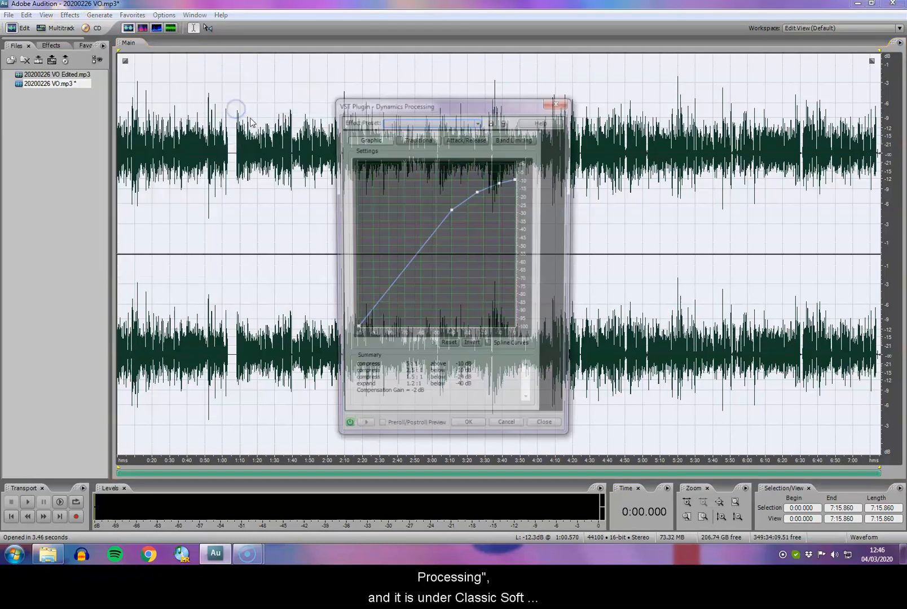
{"action": "left_click", "coordinate": [478, 121]}
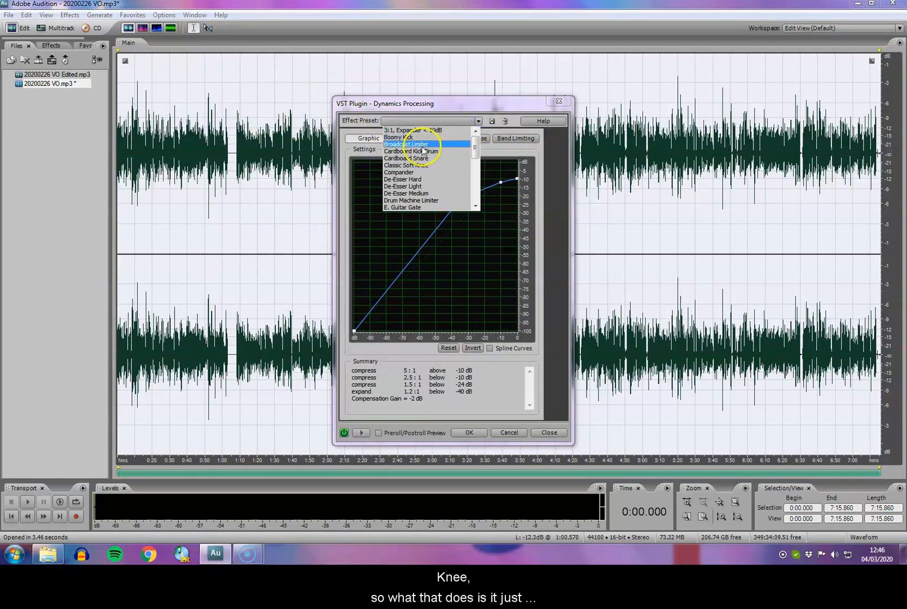
{"action": "left_click", "coordinate": [421, 165]}
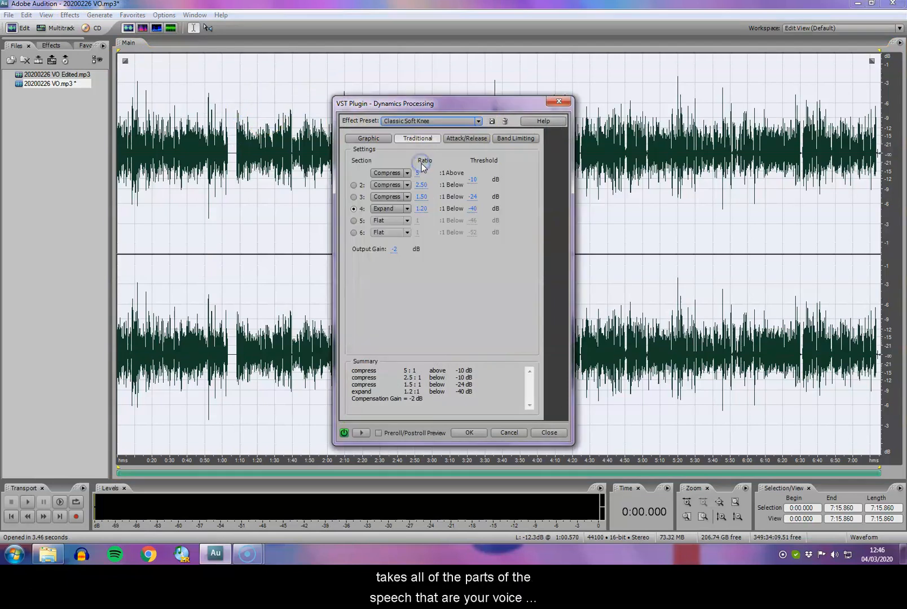
{"action": "left_click", "coordinate": [377, 138]}
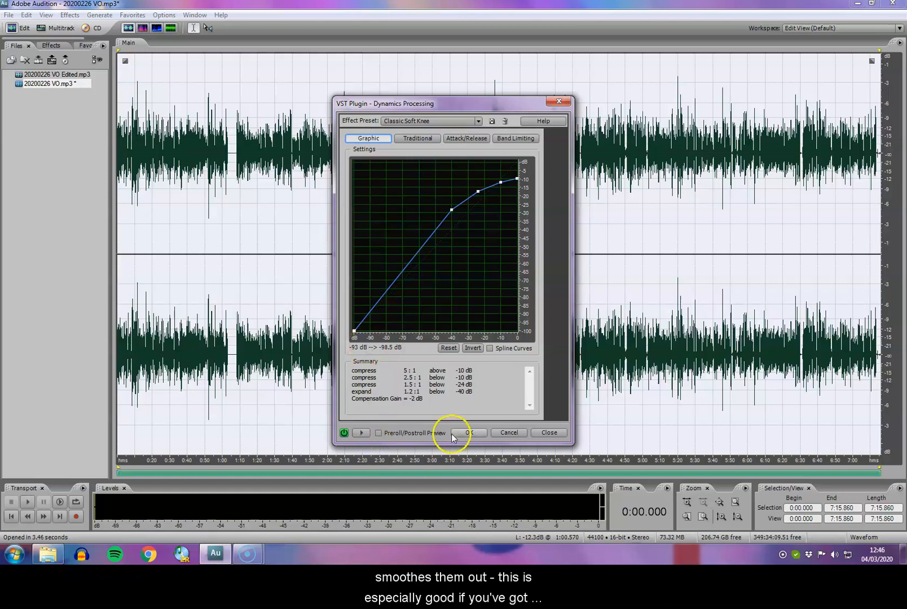
{"action": "left_click", "coordinate": [470, 433]}
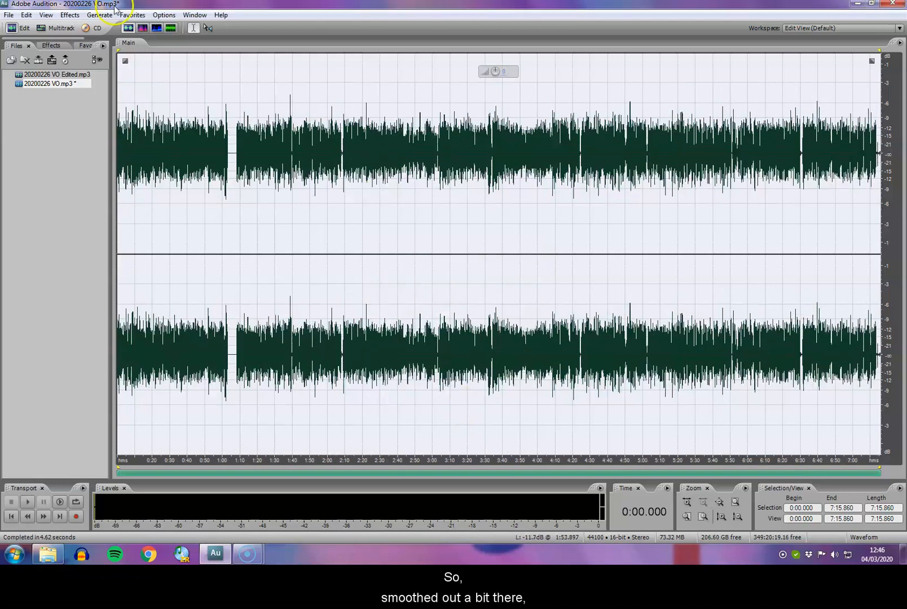
{"action": "left_click", "coordinate": [70, 16]}
{"action": "mouse_move", "coordinate": [98, 15]}
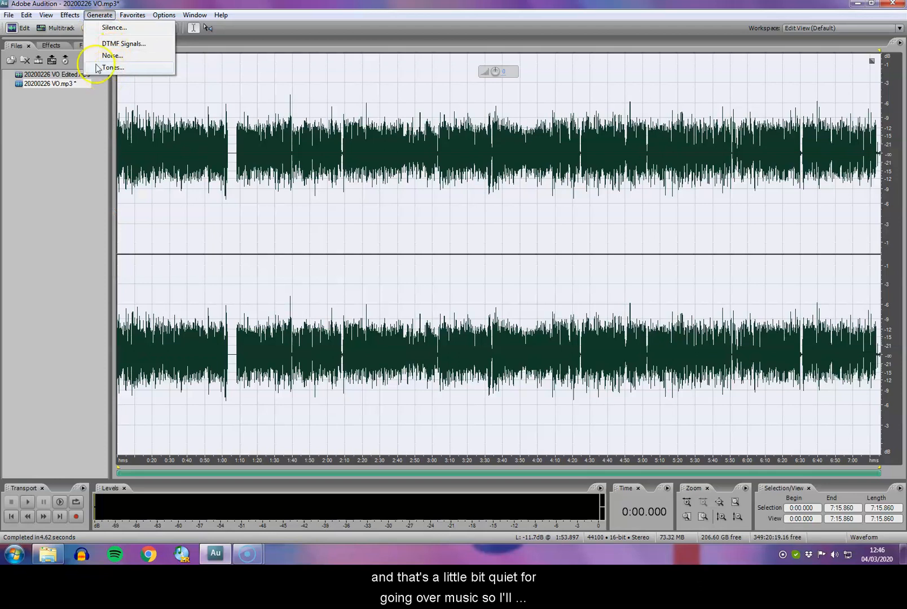
{"action": "left_click", "coordinate": [68, 15]}
{"action": "left_click", "coordinate": [70, 16]}
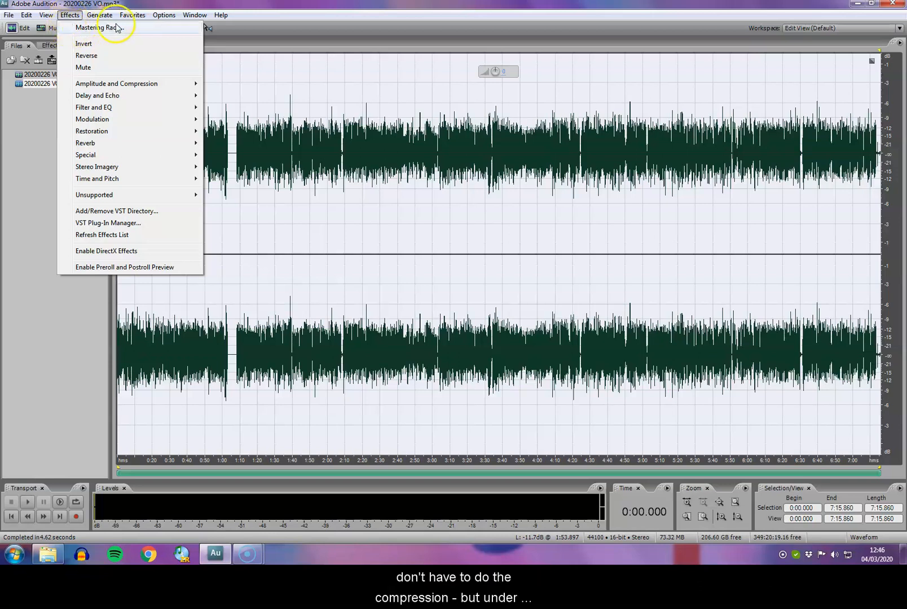
{"action": "mouse_move", "coordinate": [133, 15]}
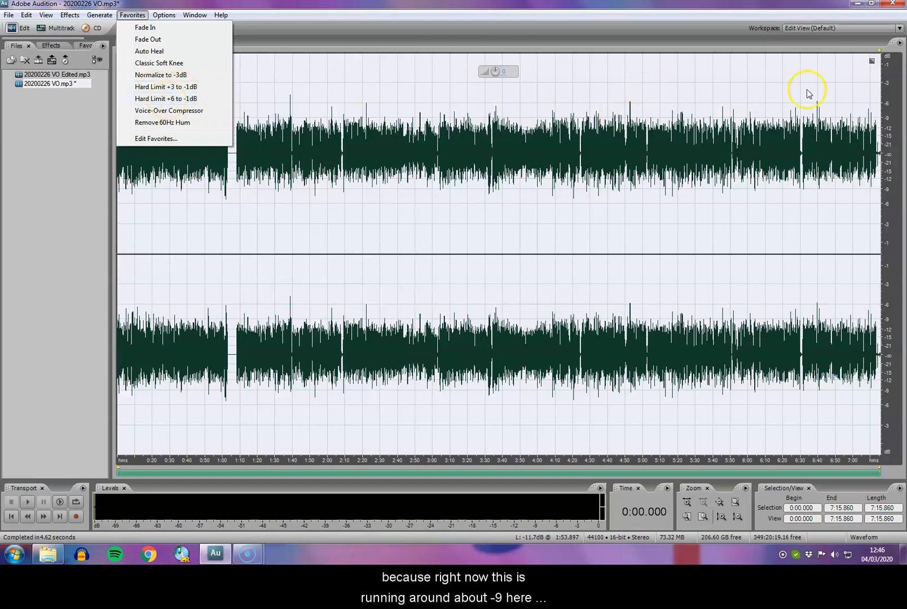
Step: Apply Hard Limiting with the maximum amplitude set to -2 dB to about the last 0.9 seconds of the recording
{"action": "left_click_drag", "start_coordinate": [879, 102], "coordinate": [870, 105]}
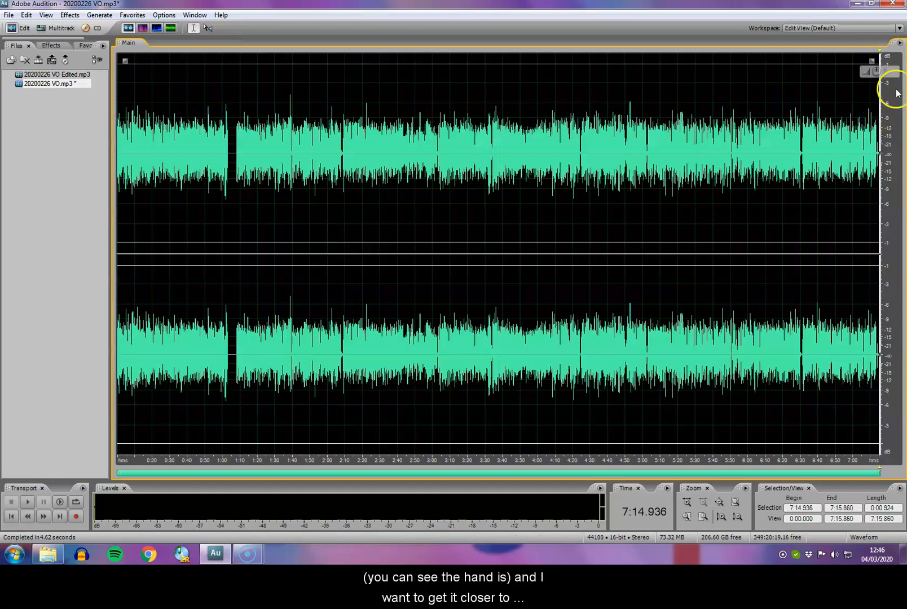
{"action": "left_click", "coordinate": [67, 17]}
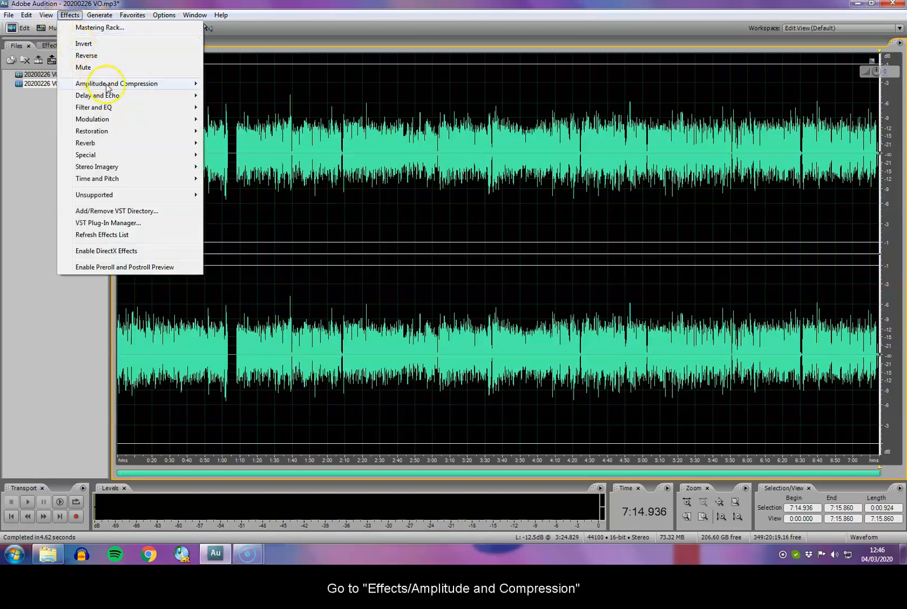
{"action": "mouse_move", "coordinate": [115, 87]}
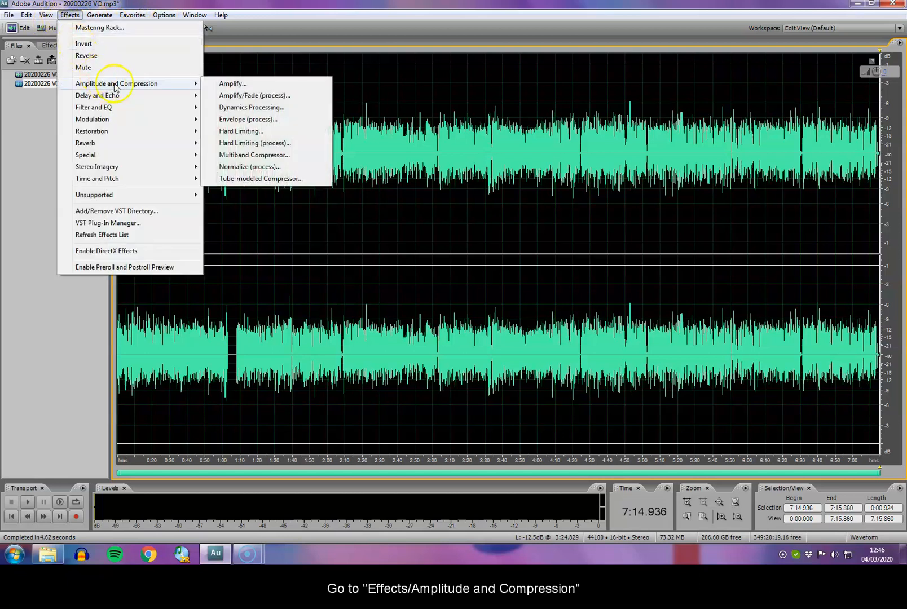
{"action": "left_click", "coordinate": [252, 131]}
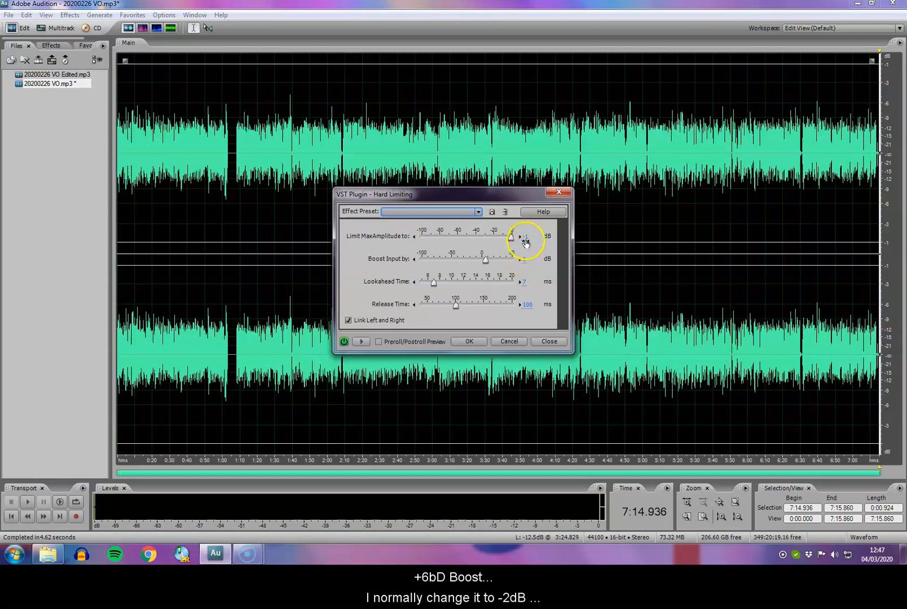
{"action": "type", "text": "-2"}
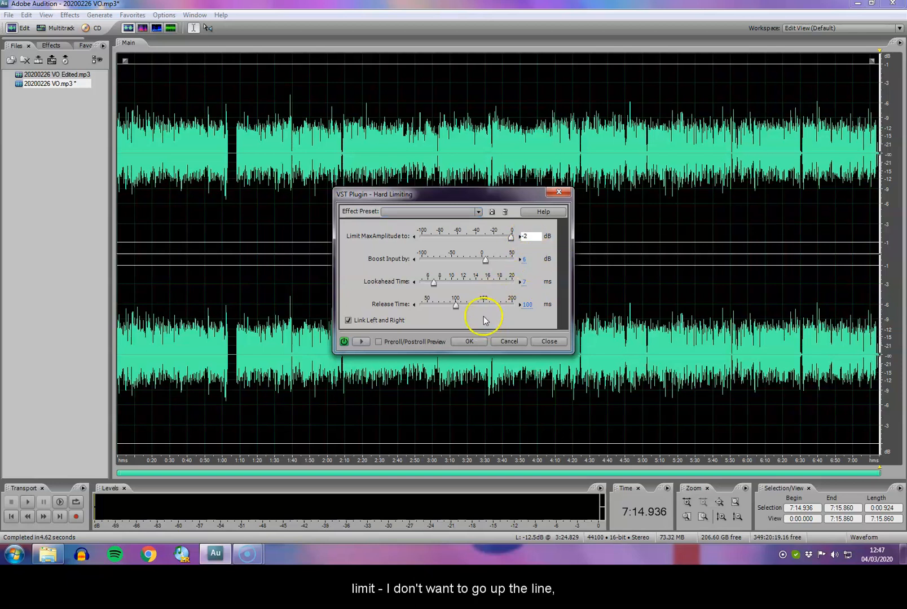
{"action": "left_click", "coordinate": [469, 342]}
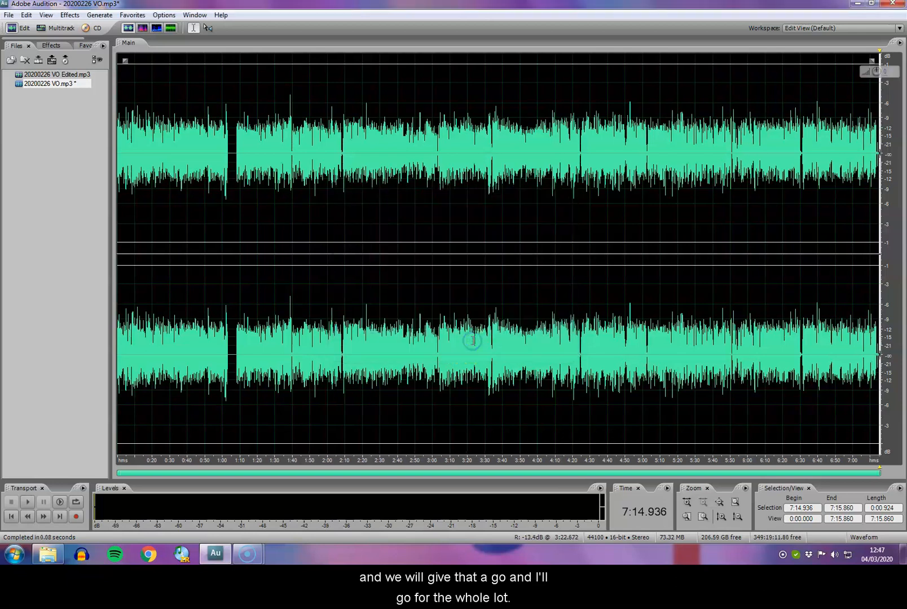
Step: Repeat the same Hard Limiting on the entire voice-over recording
{"action": "left_click", "coordinate": [463, 312]}
{"action": "key", "text": "ctrl+a"}
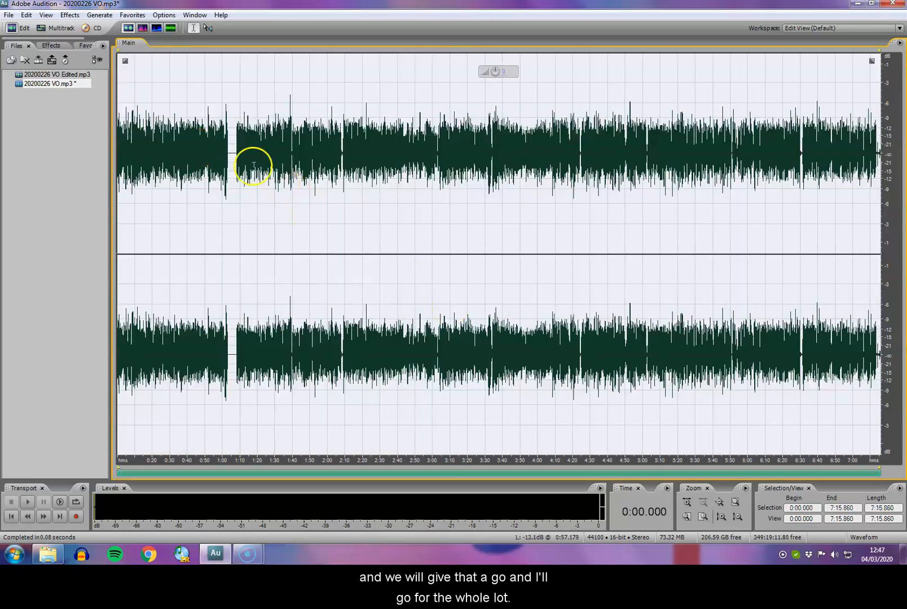
{"action": "key", "text": "F3"}
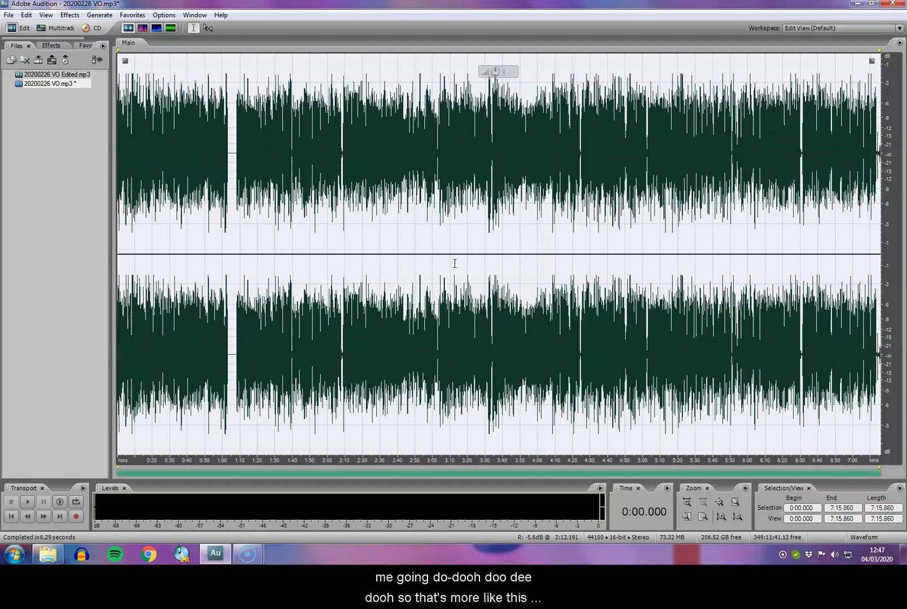
Step: Show 20200226 VO Edited.mp3 and highlight the passages 1:40–2:00, about 2:04–5:50 and 5:50 to the end, then clear the selection
{"action": "double_click", "coordinate": [58, 75]}
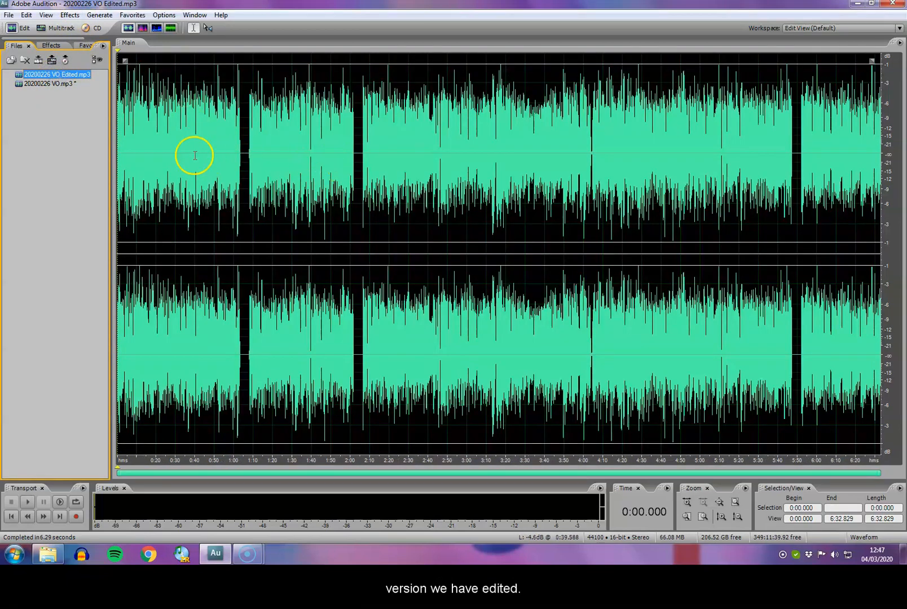
{"action": "left_click_drag", "start_coordinate": [350, 156], "coordinate": [311, 158]}
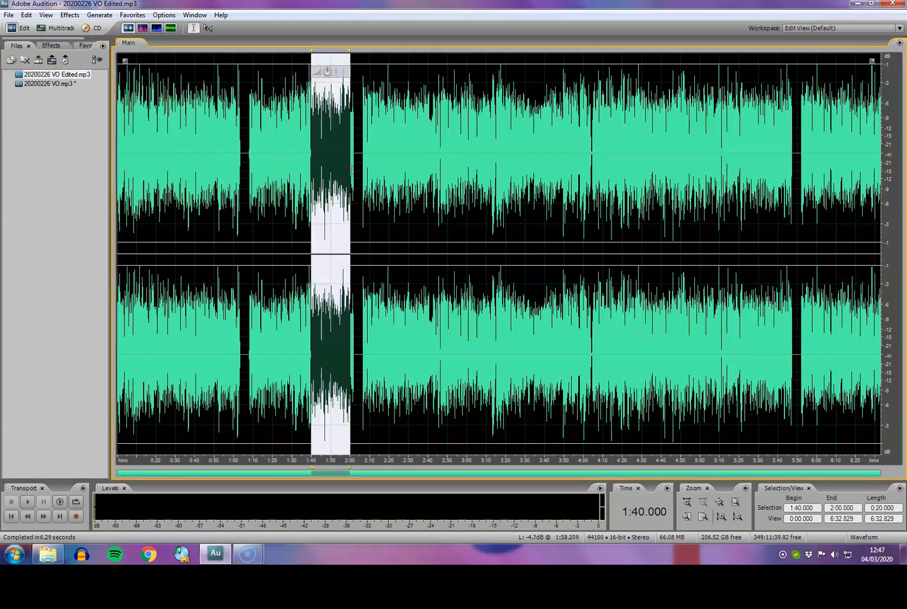
{"action": "left_click_drag", "start_coordinate": [491, 146], "coordinate": [487, 145]}
{"action": "left_click_drag", "start_coordinate": [359, 145], "coordinate": [799, 150]}
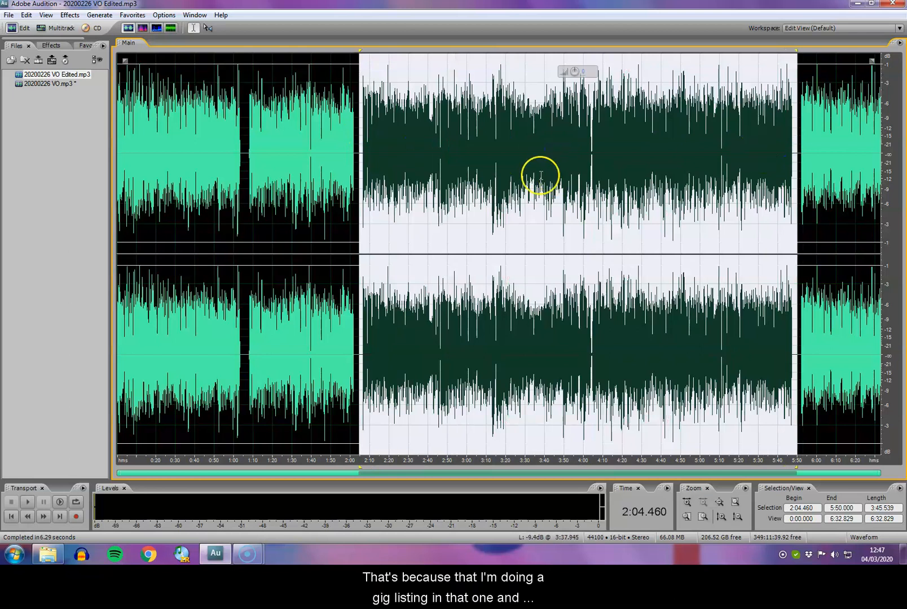
{"action": "left_click", "coordinate": [799, 163]}
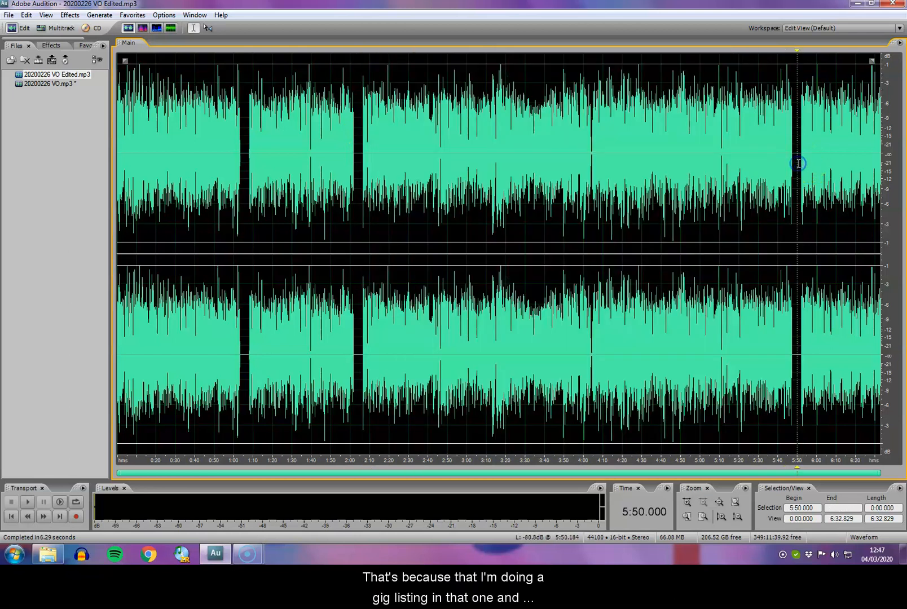
{"action": "left_click_drag", "start_coordinate": [799, 163], "coordinate": [887, 166]}
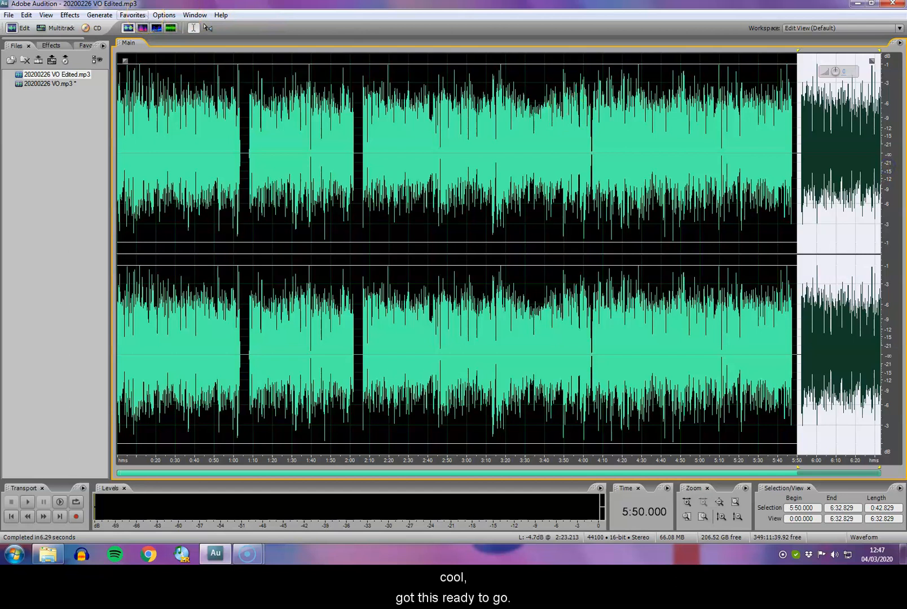
{"action": "left_click", "coordinate": [49, 29]}
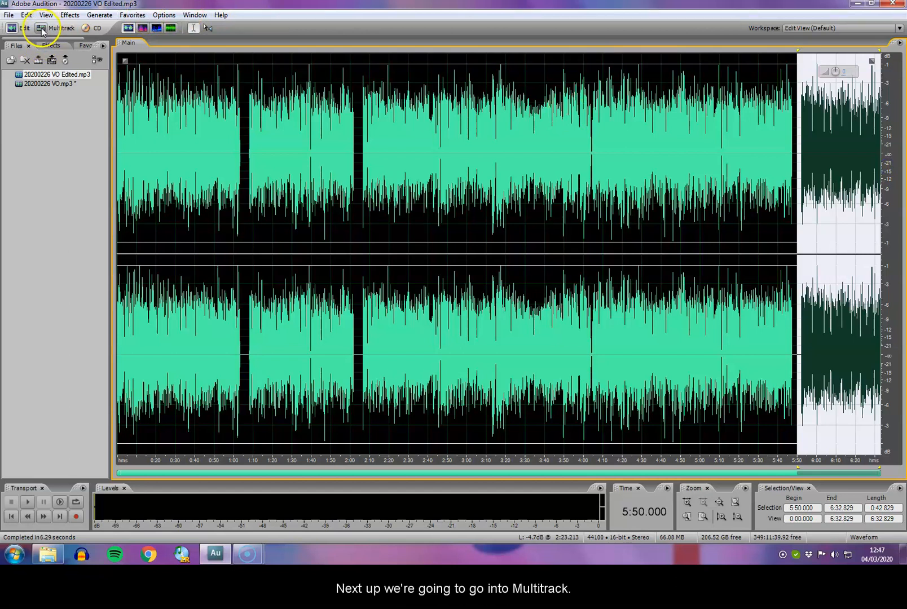
{"action": "left_click", "coordinate": [279, 223]}
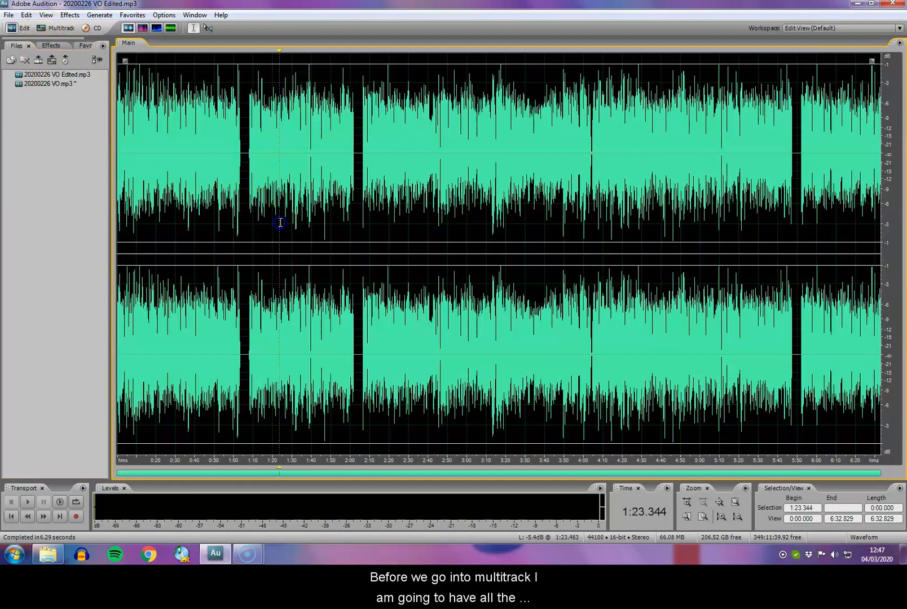
{"action": "left_click", "coordinate": [123, 89]}
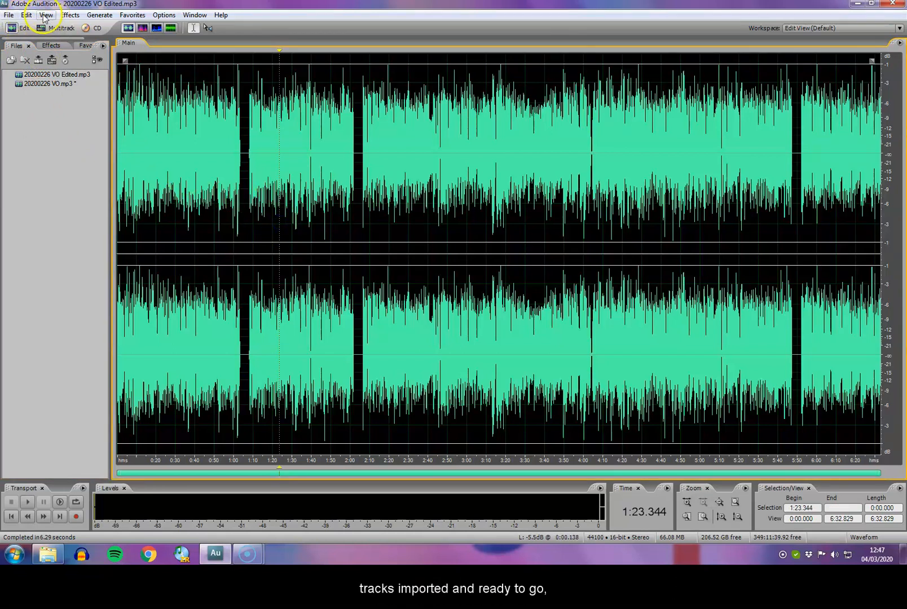
Step: Start opening audio files and browse to the 20200226 Lovesick folder inside the 2020 music folder
{"action": "left_click", "coordinate": [9, 15]}
{"action": "left_click", "coordinate": [37, 39]}
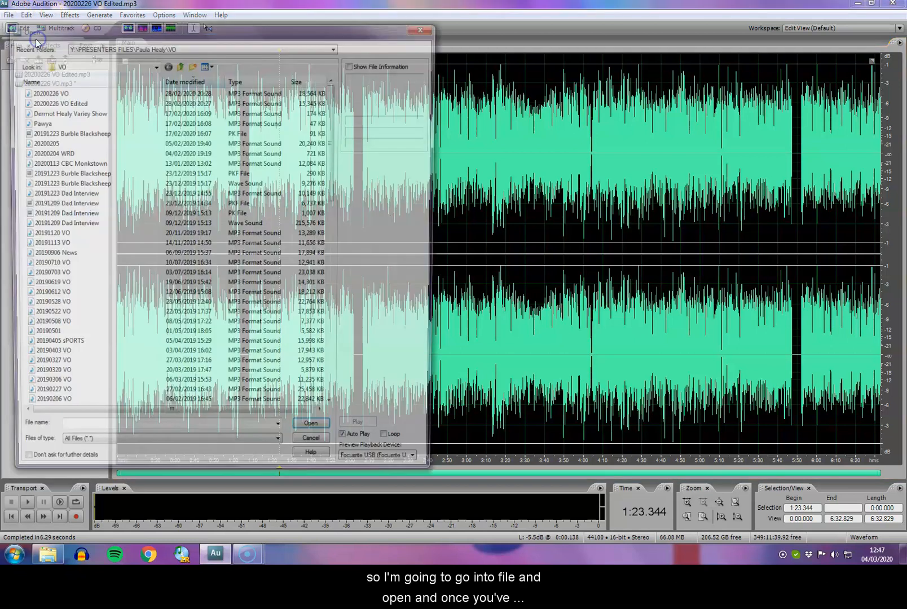
{"action": "left_click", "coordinate": [139, 45]}
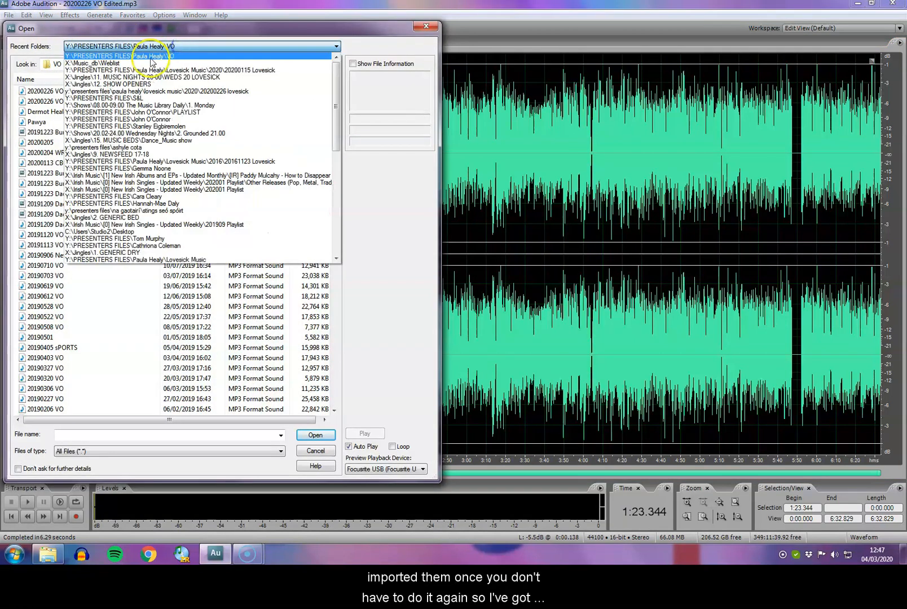
{"action": "left_click", "coordinate": [159, 70]}
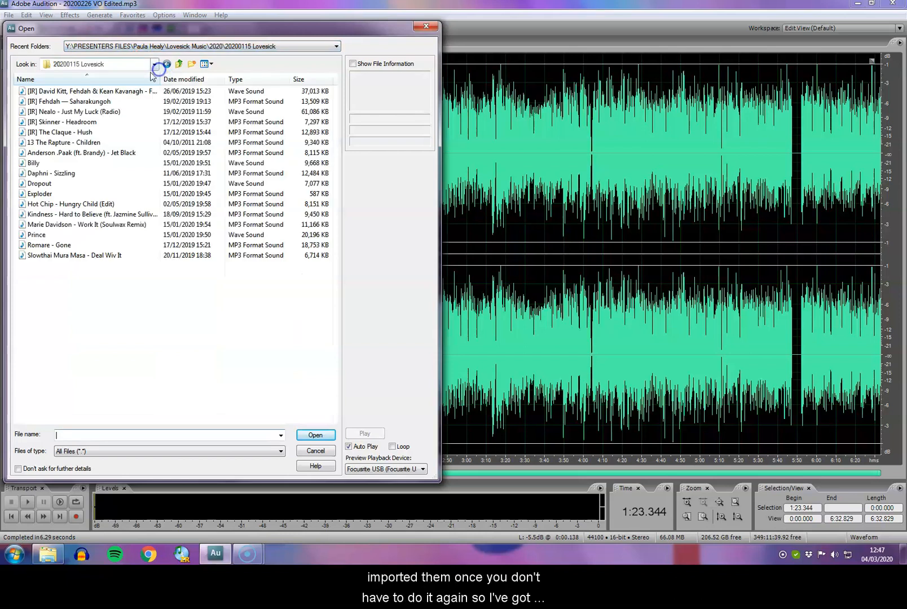
{"action": "left_click", "coordinate": [179, 64]}
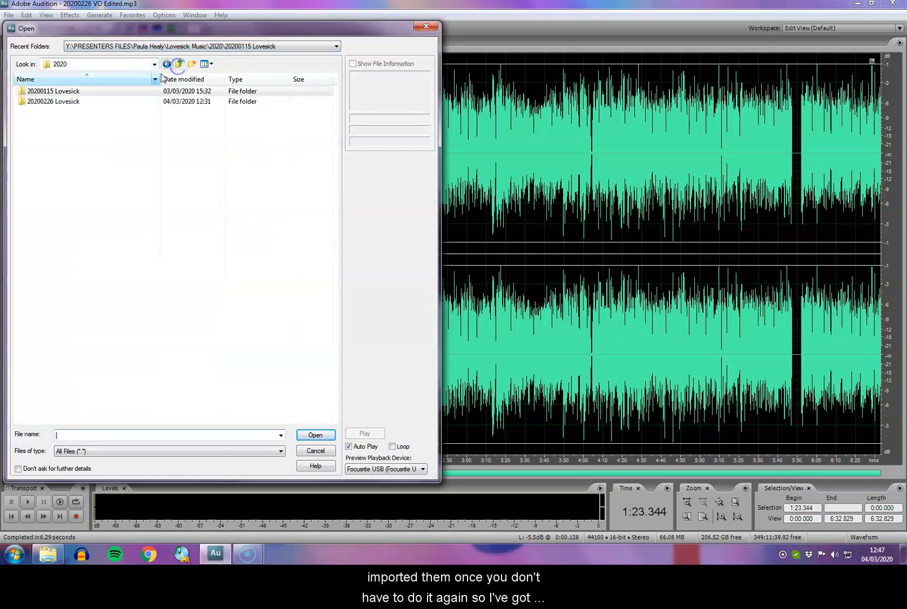
{"action": "double_click", "coordinate": [64, 102]}
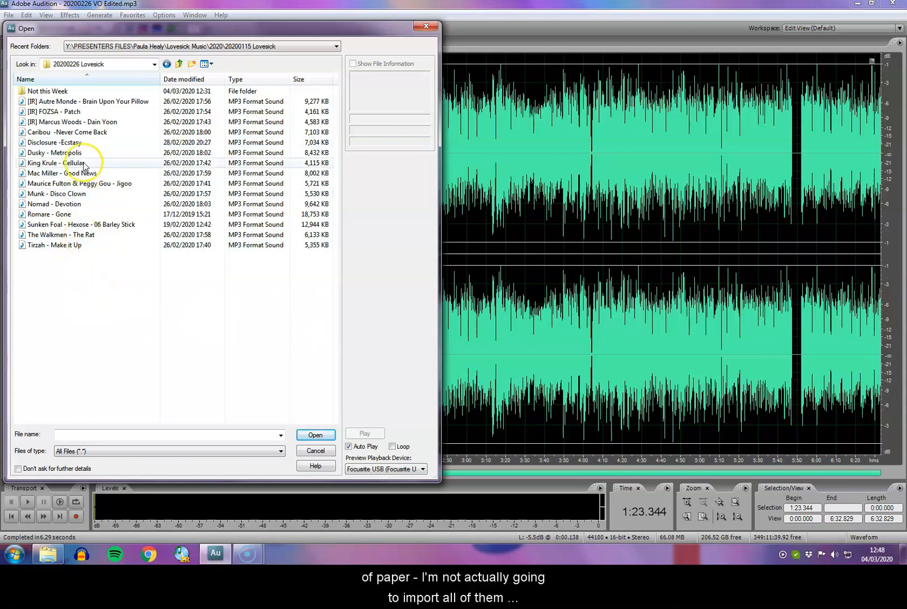
Step: Import the Walkmen, Autre Monde, Tirzah, King Krule, Mac Miller and Sunken Foal tracks together
{"action": "left_click", "coordinate": [73, 234]}
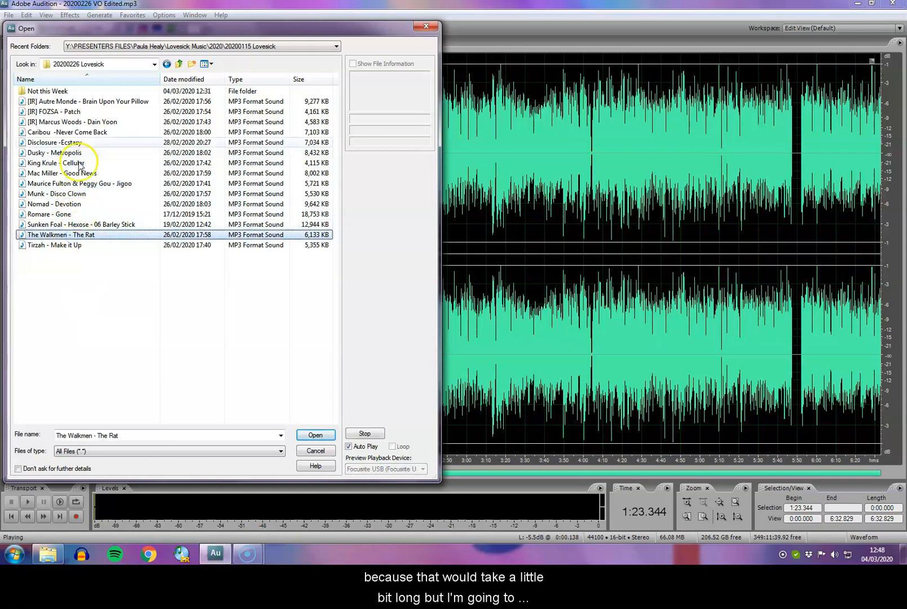
{"action": "left_click", "coordinate": [82, 101], "text": "ctrl"}
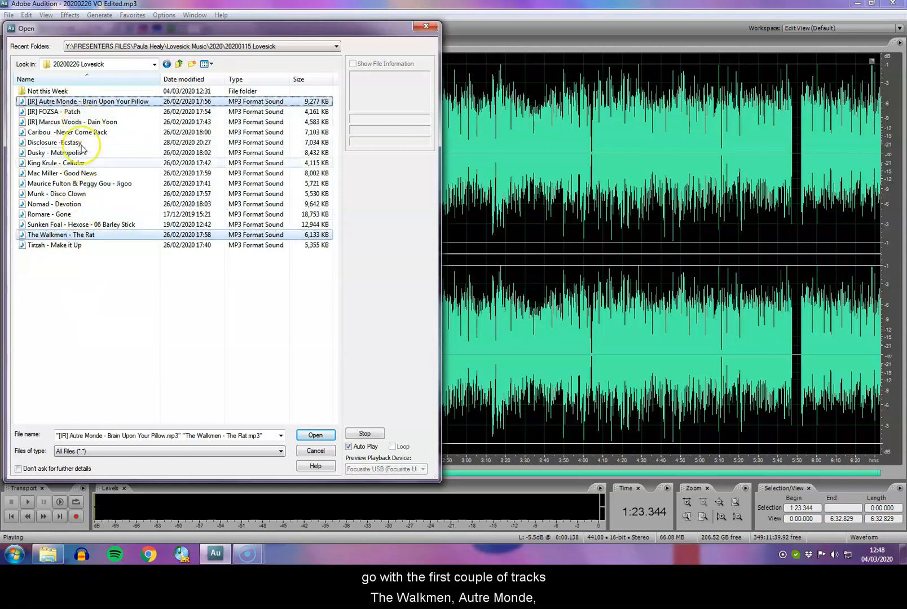
{"action": "left_click", "coordinate": [54, 247], "text": "ctrl"}
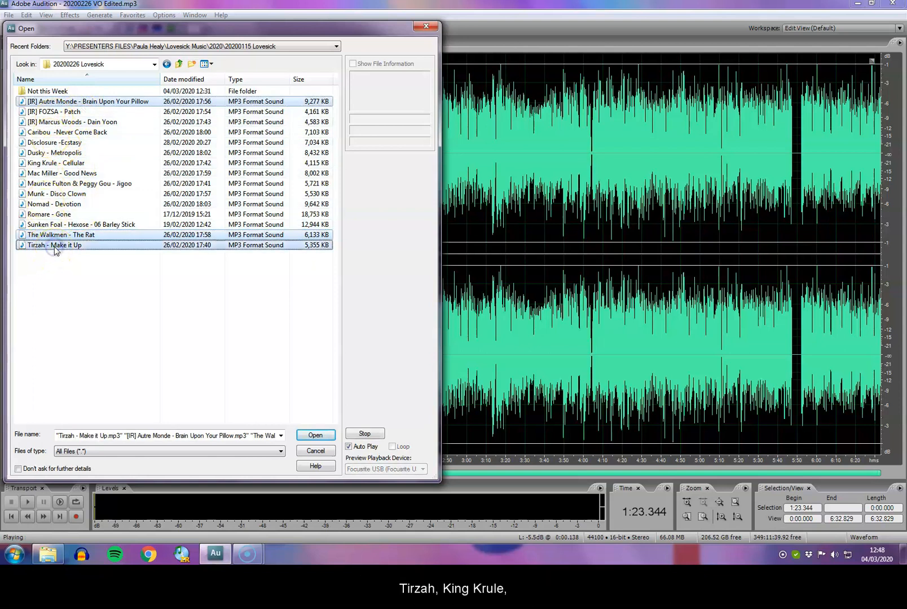
{"action": "left_click", "coordinate": [55, 163], "text": "ctrl"}
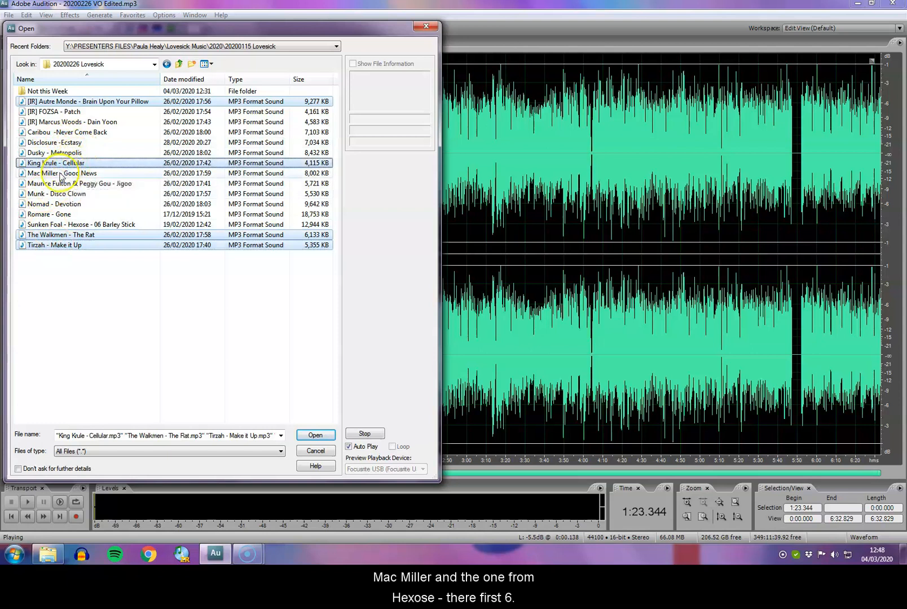
{"action": "left_click", "coordinate": [54, 173], "text": "ctrl"}
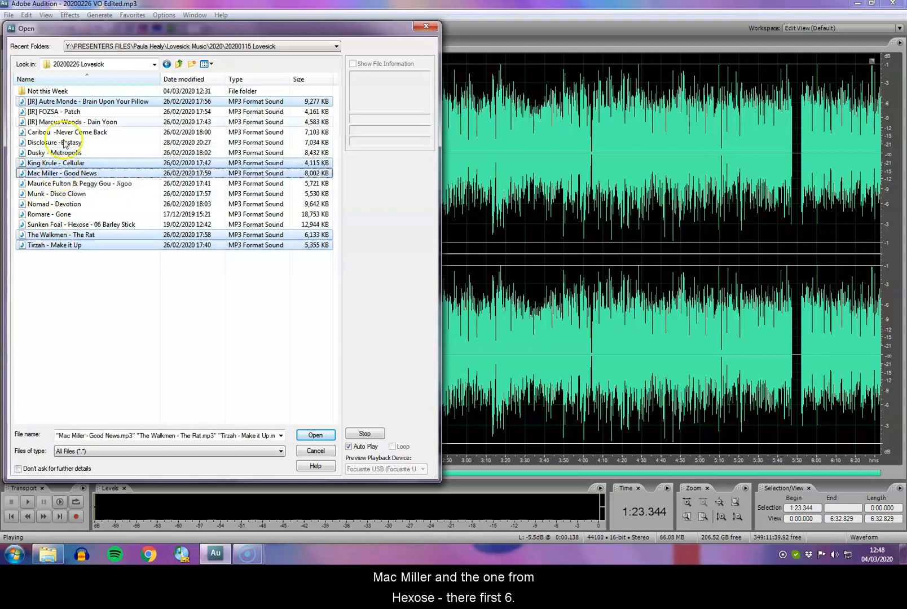
{"action": "left_click", "coordinate": [68, 225], "text": "ctrl"}
{"action": "left_click", "coordinate": [327, 437]}
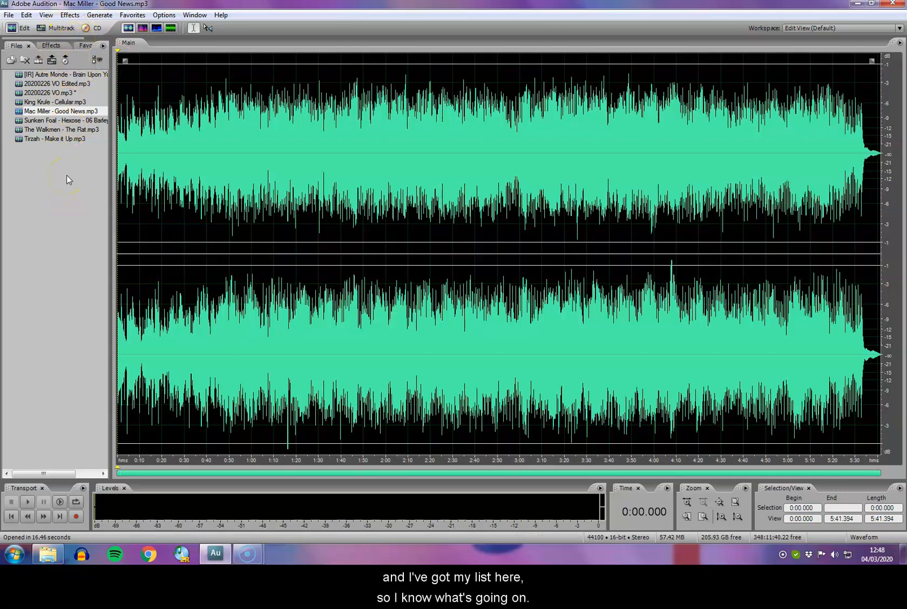
Step: Switch to the multitrack view and start inserting audio, browsing to the Jingles folder on the Music_Store (X:) drive
{"action": "left_click", "coordinate": [41, 28]}
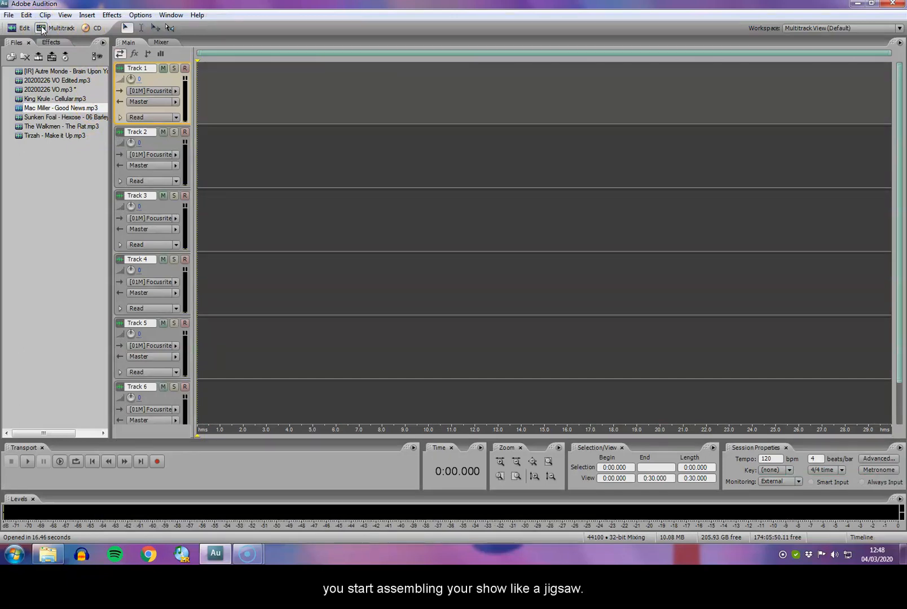
{"action": "left_click", "coordinate": [89, 16]}
{"action": "left_click", "coordinate": [113, 44]}
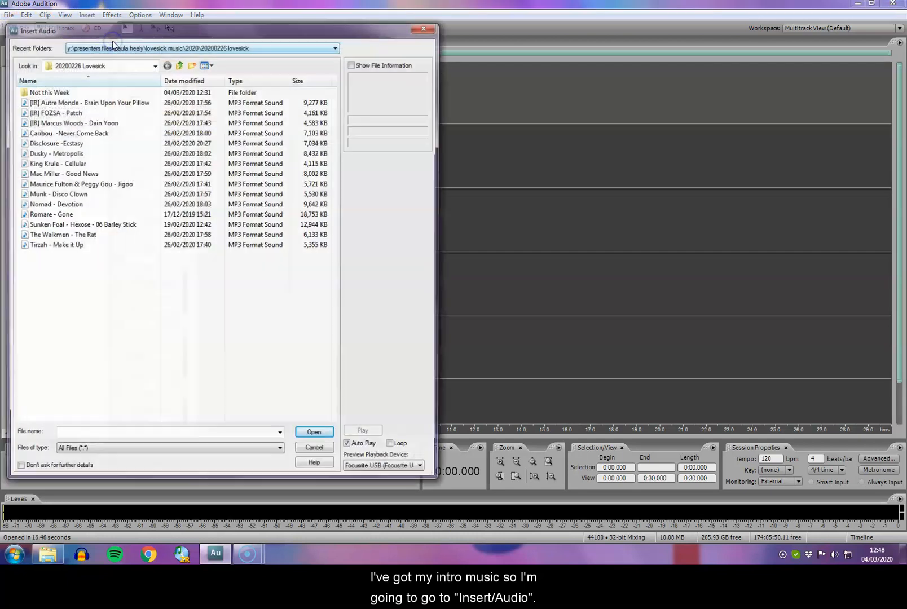
{"action": "left_click", "coordinate": [175, 48]}
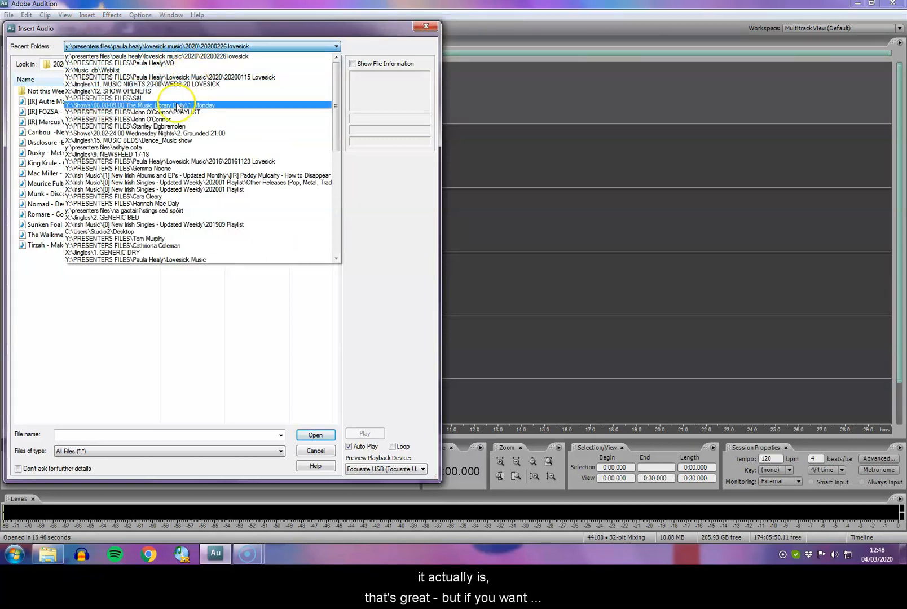
{"action": "left_click", "coordinate": [182, 293]}
{"action": "left_click", "coordinate": [155, 64]}
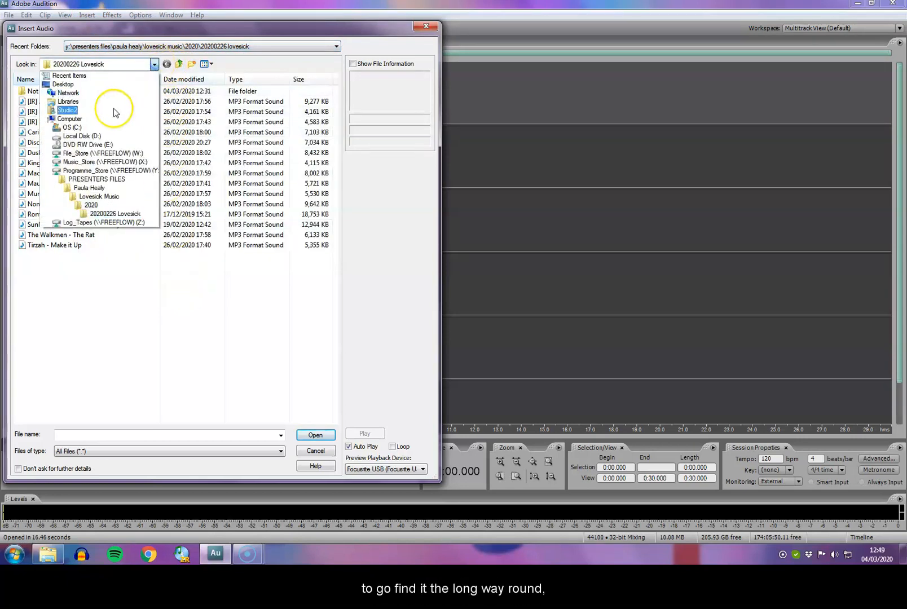
{"action": "left_click", "coordinate": [89, 164]}
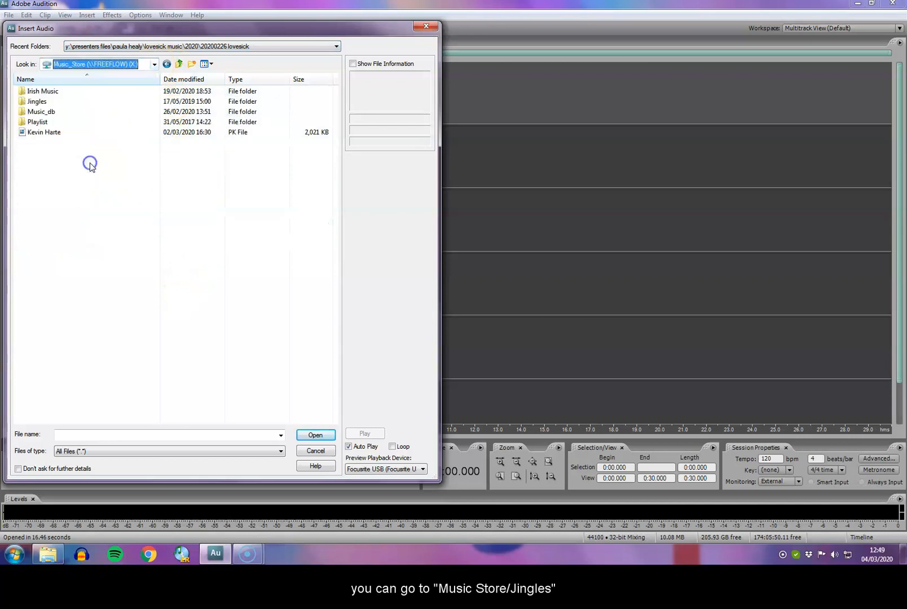
{"action": "double_click", "coordinate": [61, 102]}
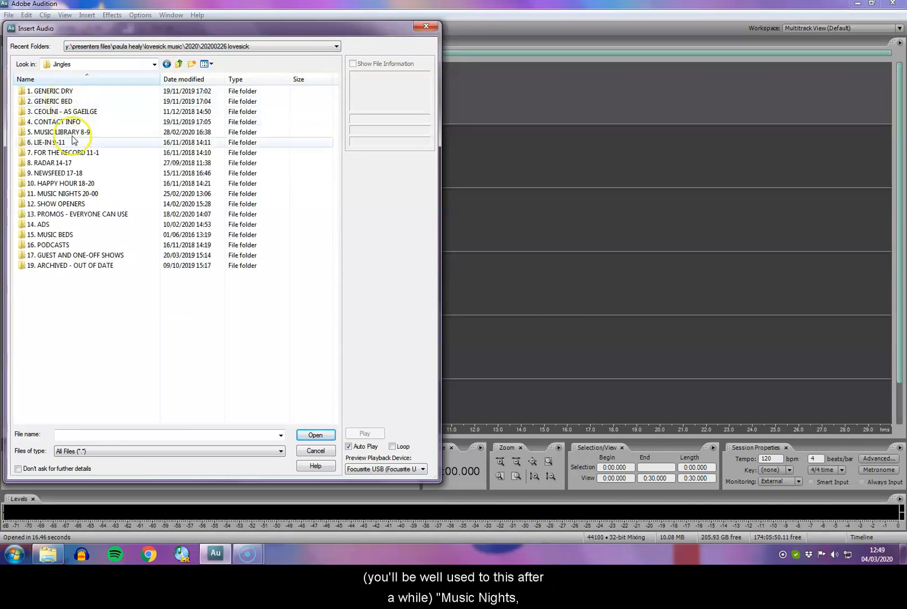
Step: Look inside the 11. MUSIC NIGHTS 20-00 and WEDS 20 LOVESICK folders, and return to the Jingles folder
{"action": "double_click", "coordinate": [77, 194]}
{"action": "double_click", "coordinate": [63, 92]}
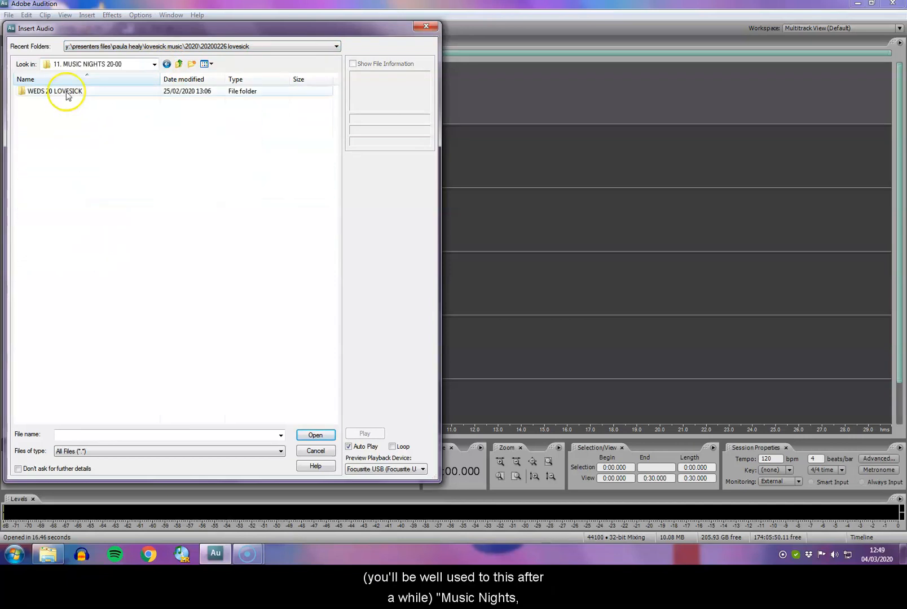
{"action": "left_click", "coordinate": [179, 64]}
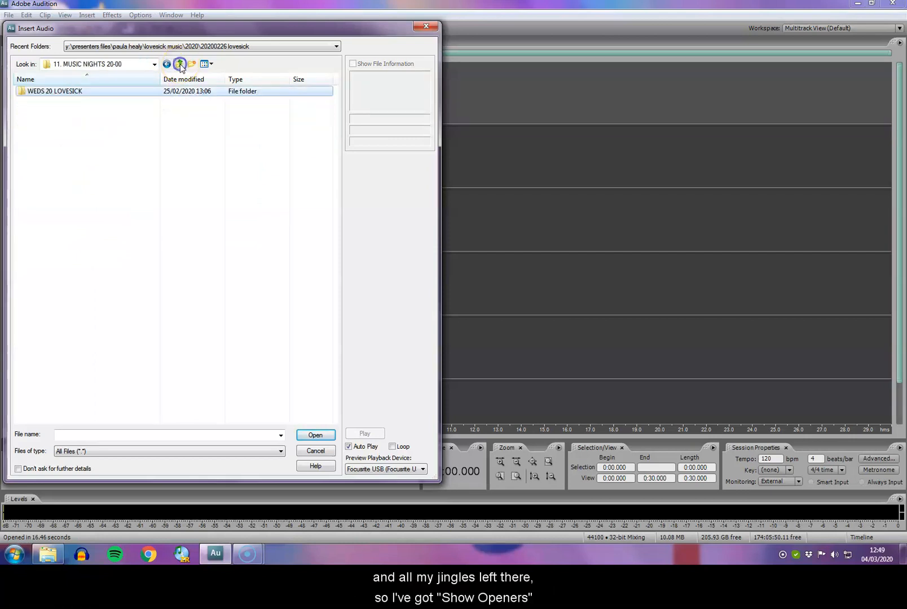
{"action": "left_click", "coordinate": [179, 63]}
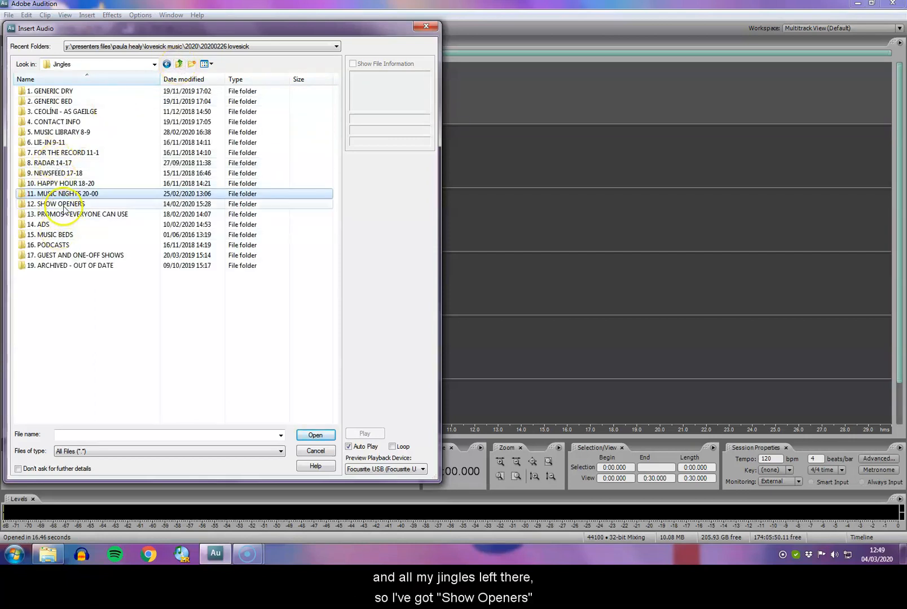
Step: Insert 20.00 Weds Lovesick Opener from the 12. SHOW OPENERS folder at the start of Track 1
{"action": "double_click", "coordinate": [56, 204]}
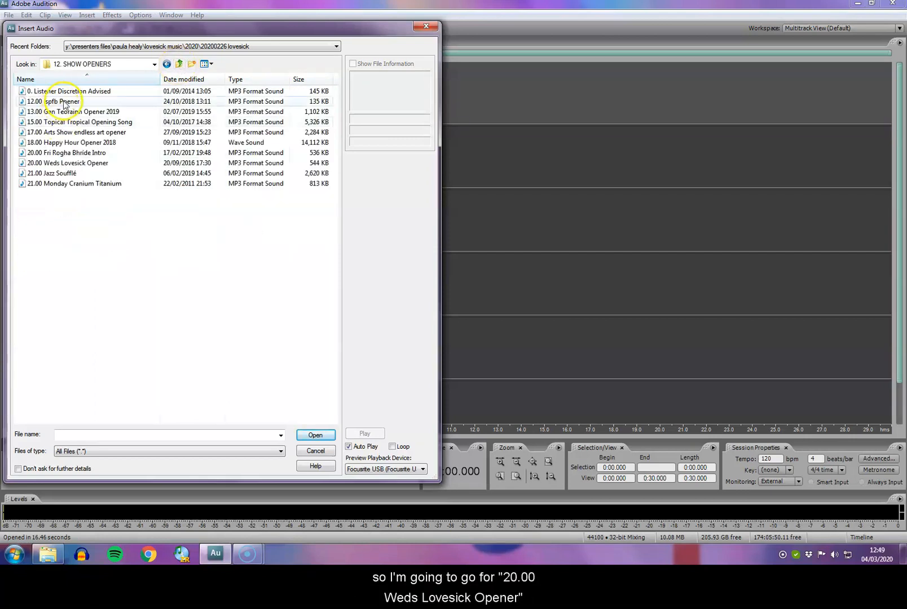
{"action": "left_click", "coordinate": [65, 163]}
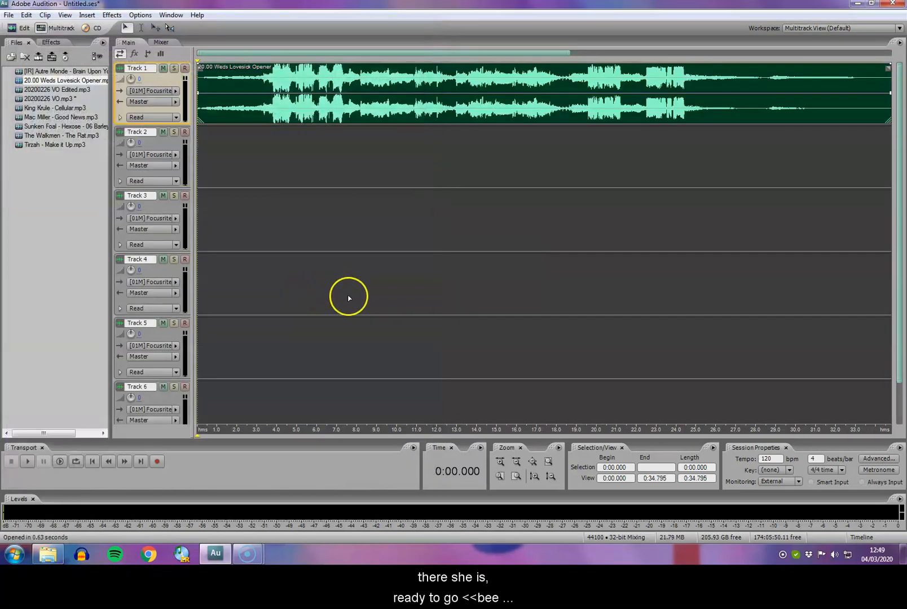
Step: Play the Lovesick opener from about 16.7 seconds to hear where its ending fades, and stop playback
{"action": "left_click", "coordinate": [531, 173]}
{"action": "key", "text": "space"}
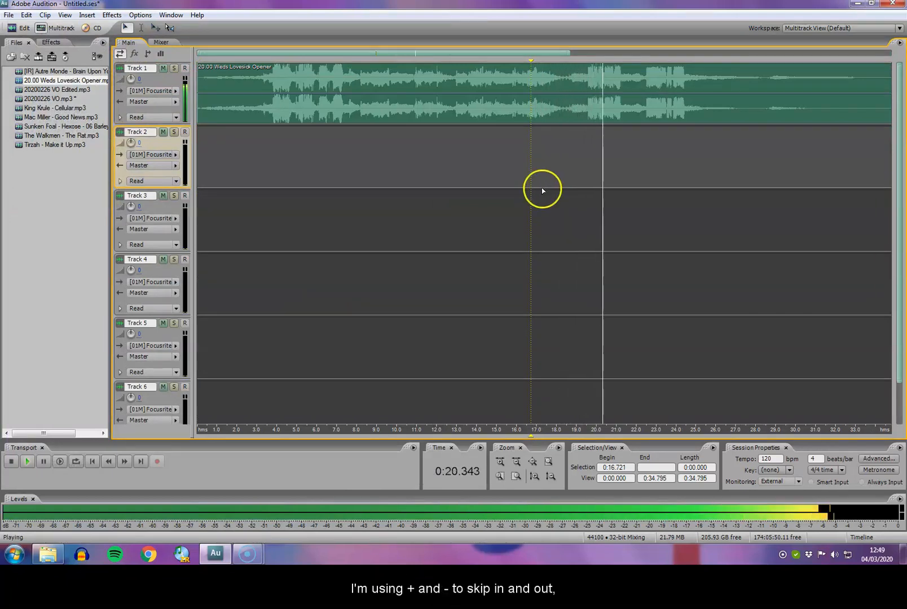
{"action": "key", "text": "minus"}
{"action": "key", "text": "minus"}
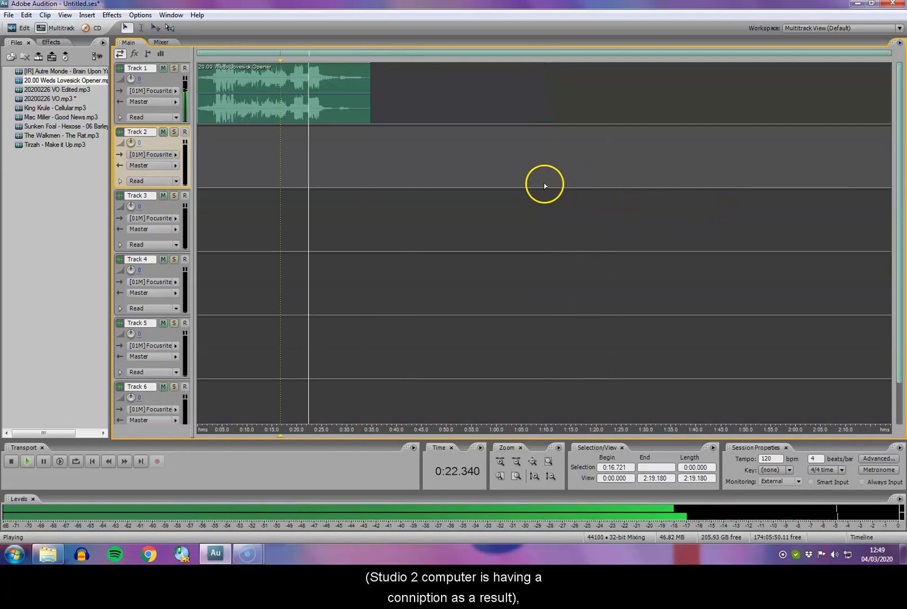
{"action": "key", "text": "equal"}
{"action": "key", "text": "equal"}
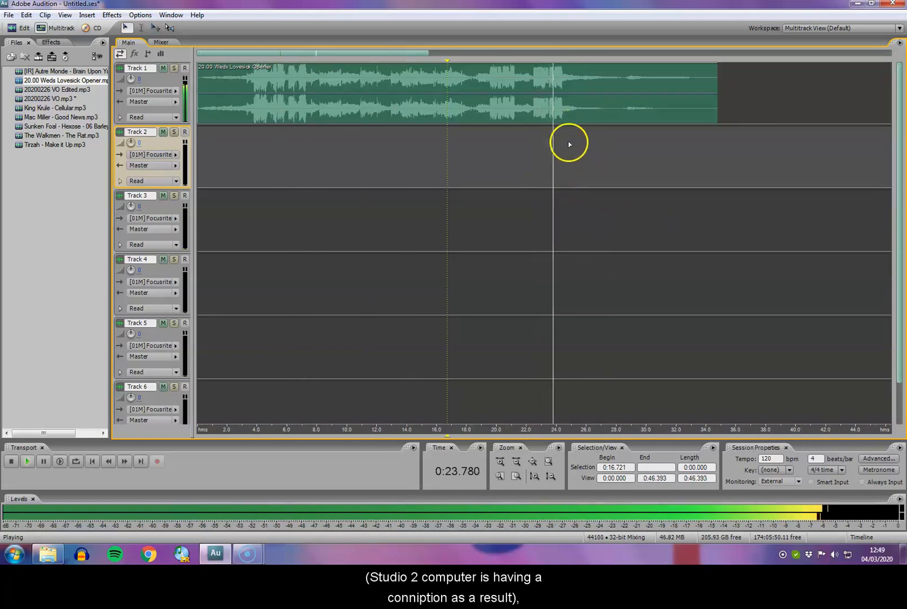
{"action": "key", "text": "space"}
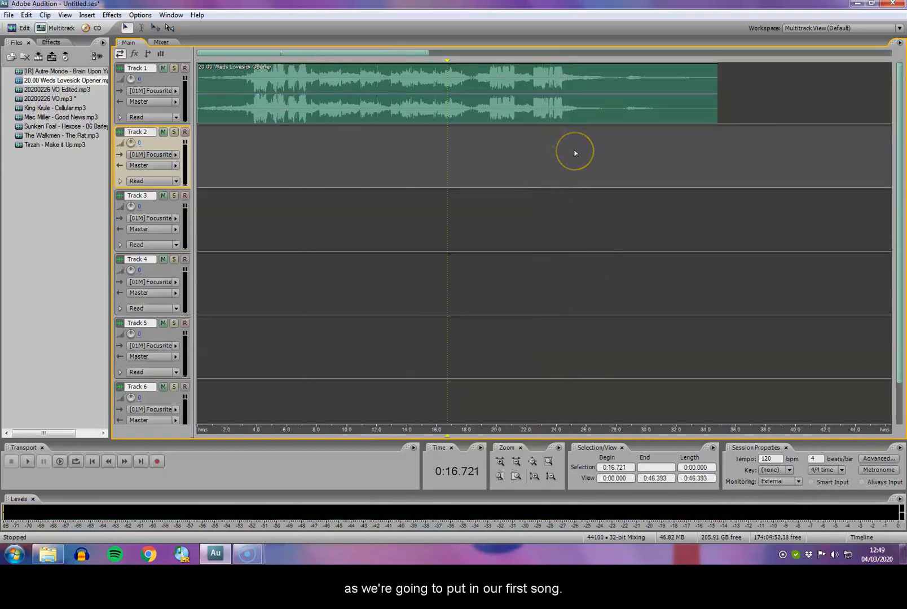
Step: Place The Walkmen - The Rat.mp3 on Track 2, starting at about 0:32 so it overlaps the opener's end
{"action": "left_click", "coordinate": [564, 132]}
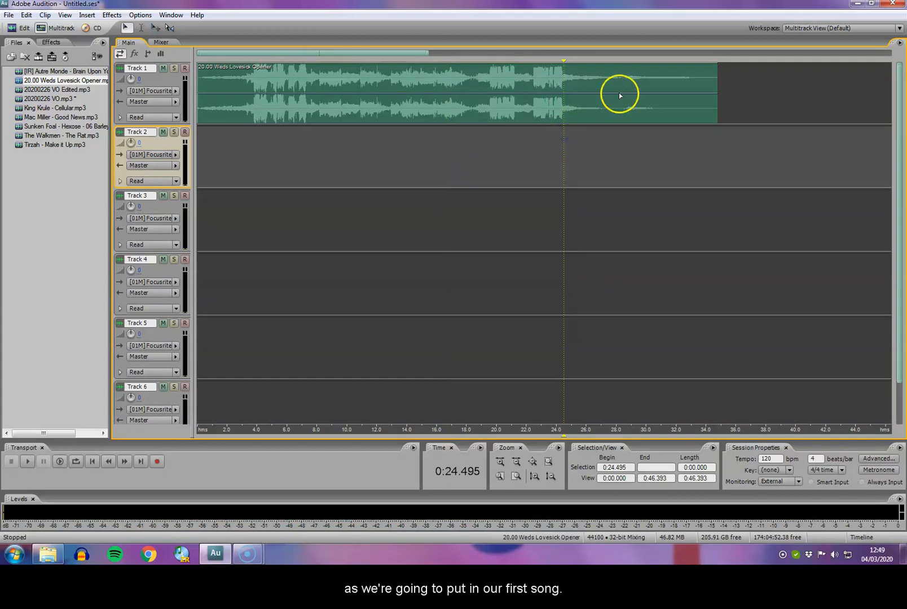
{"action": "left_click", "coordinate": [622, 114]}
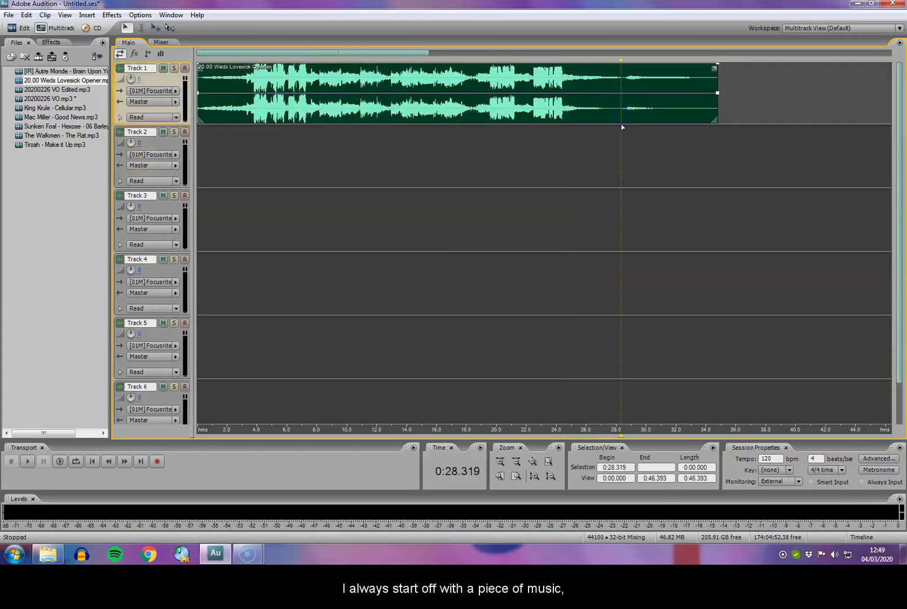
{"action": "scroll", "coordinate": [622, 127], "scroll_direction": "down", "scroll_amount": 1}
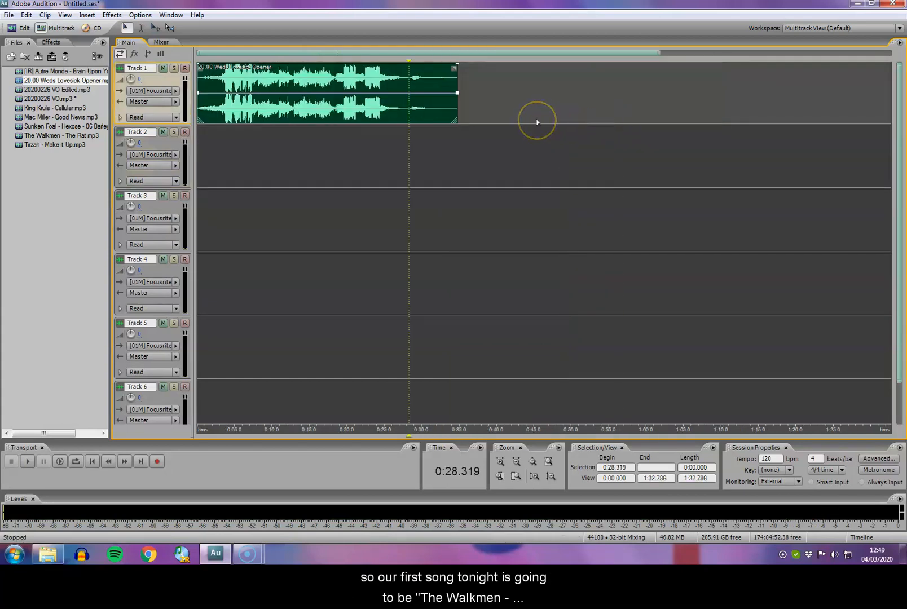
{"action": "scroll", "coordinate": [537, 122], "scroll_direction": "down", "scroll_amount": 1}
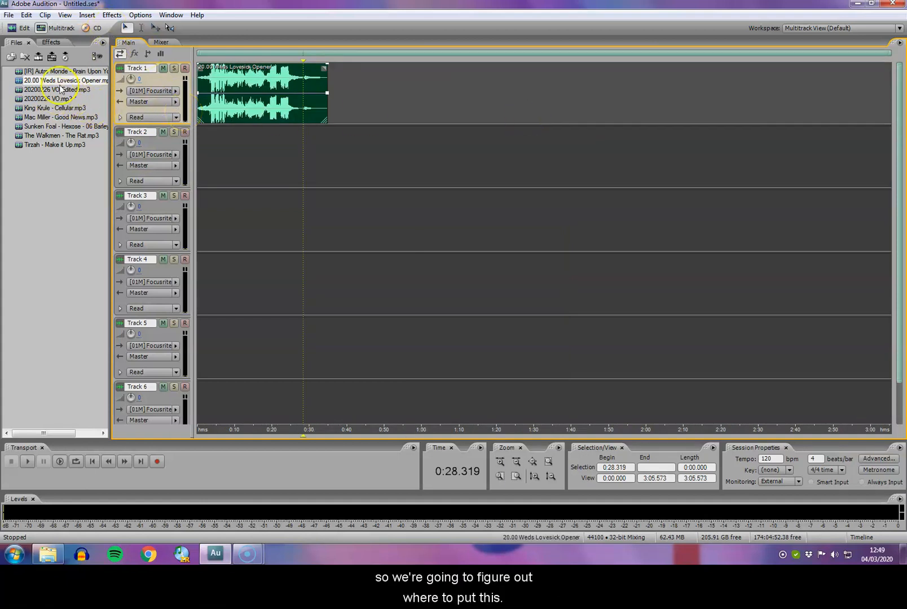
{"action": "left_click", "coordinate": [35, 191]}
{"action": "left_click_drag", "start_coordinate": [41, 137], "coordinate": [350, 158]}
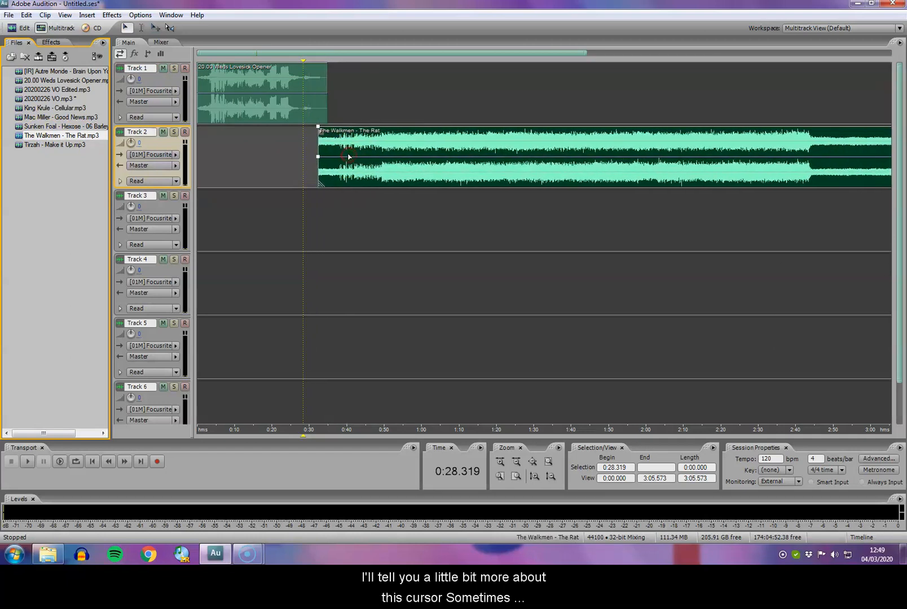
Step: Try the Move/Copy Clip tool by moving the Lovesick opener clip around the tracks and back to its original place
{"action": "left_click", "coordinate": [263, 194]}
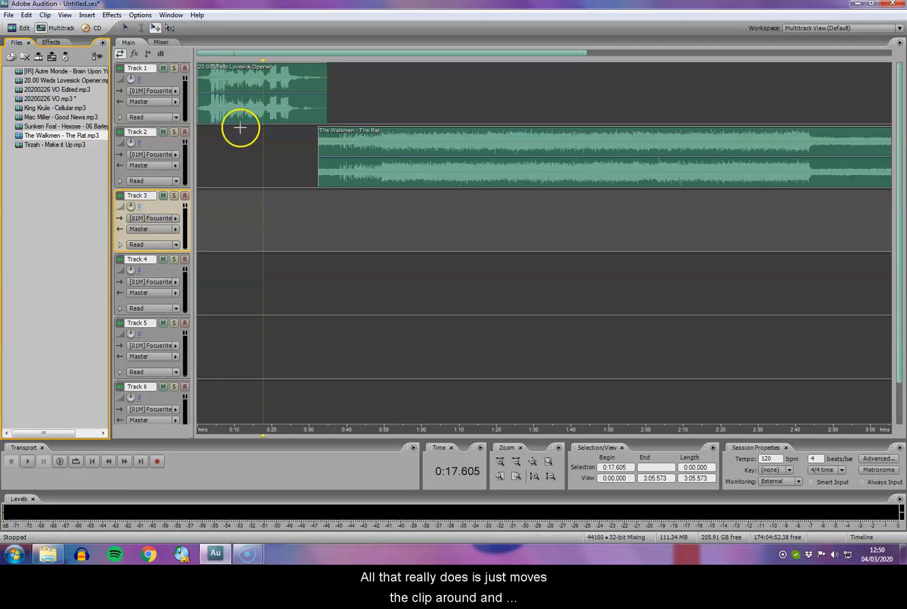
{"action": "left_click", "coordinate": [249, 97]}
{"action": "left_click_drag", "start_coordinate": [250, 97], "coordinate": [235, 132]}
{"action": "left_click", "coordinate": [235, 133]}
{"action": "left_click_drag", "start_coordinate": [295, 145], "coordinate": [372, 115]}
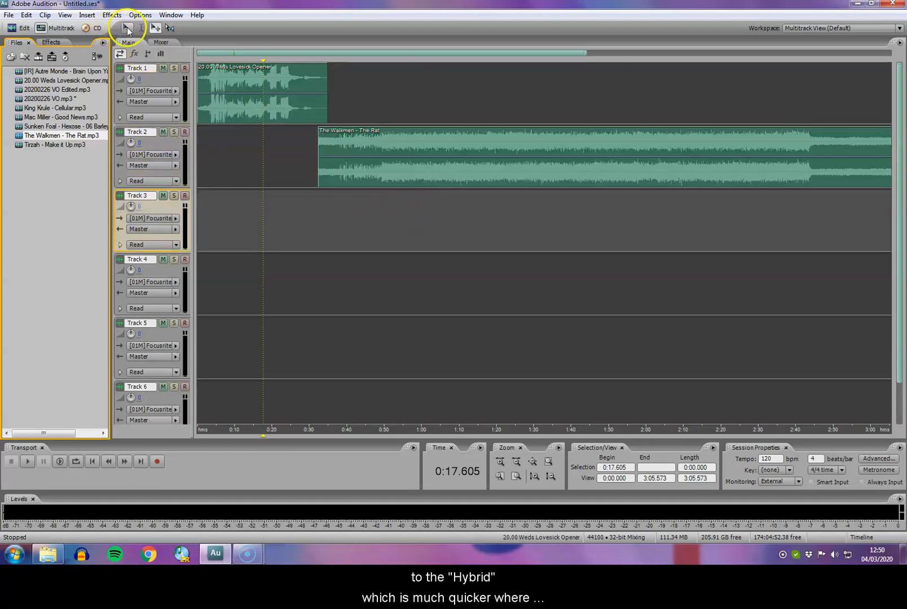
Step: With the Hybrid tool, select the time range 0:10 to about 0:25, followed by about 0:53 to 1:12 on Track 2
{"action": "left_click_drag", "start_coordinate": [243, 148], "coordinate": [290, 143]}
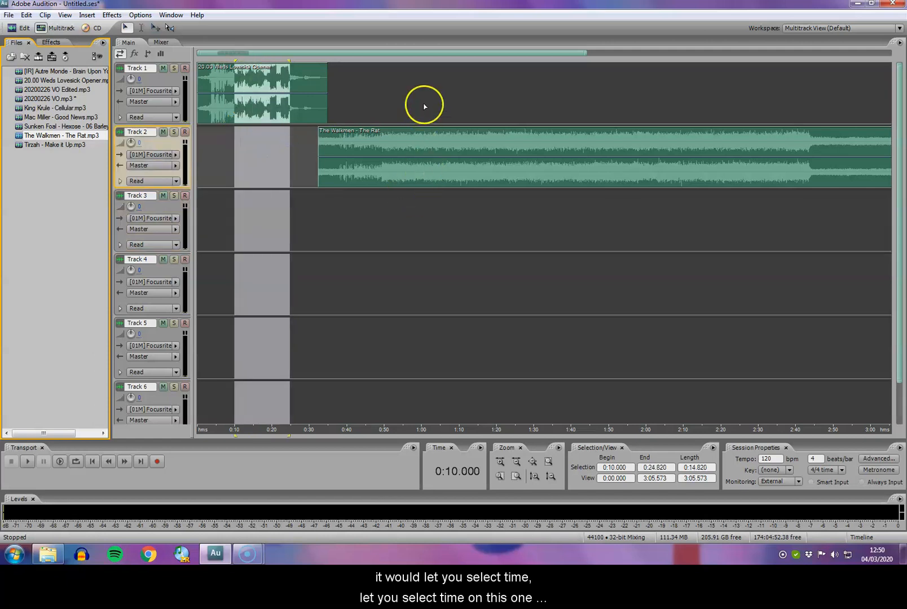
{"action": "left_click", "coordinate": [394, 148]}
{"action": "left_click_drag", "start_coordinate": [395, 148], "coordinate": [466, 152]}
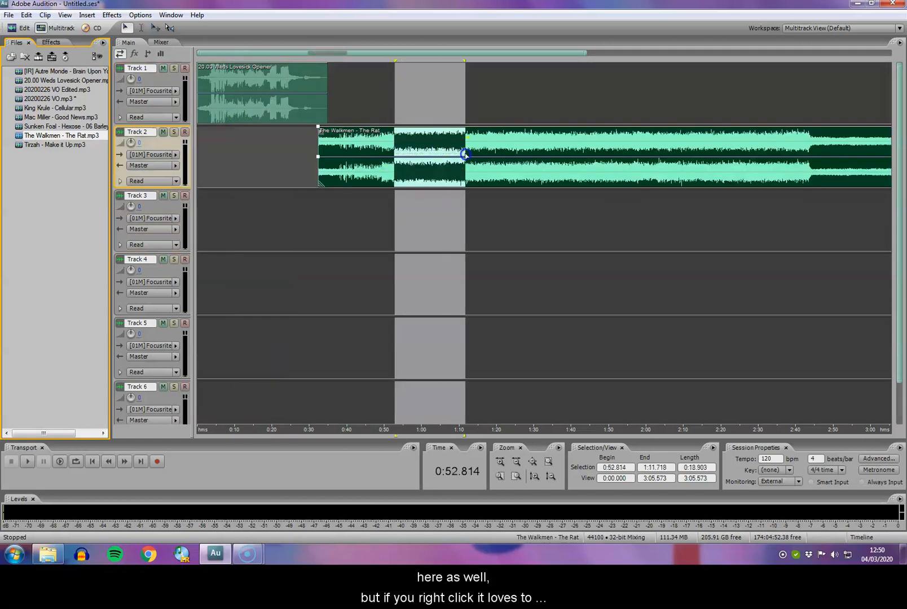
Step: Try shifting the Lovesick opener clip on Track 1 with the Hybrid tool, keeping it at its original place
{"action": "left_click", "coordinate": [301, 151]}
{"action": "left_click_drag", "start_coordinate": [256, 112], "coordinate": [237, 107]}
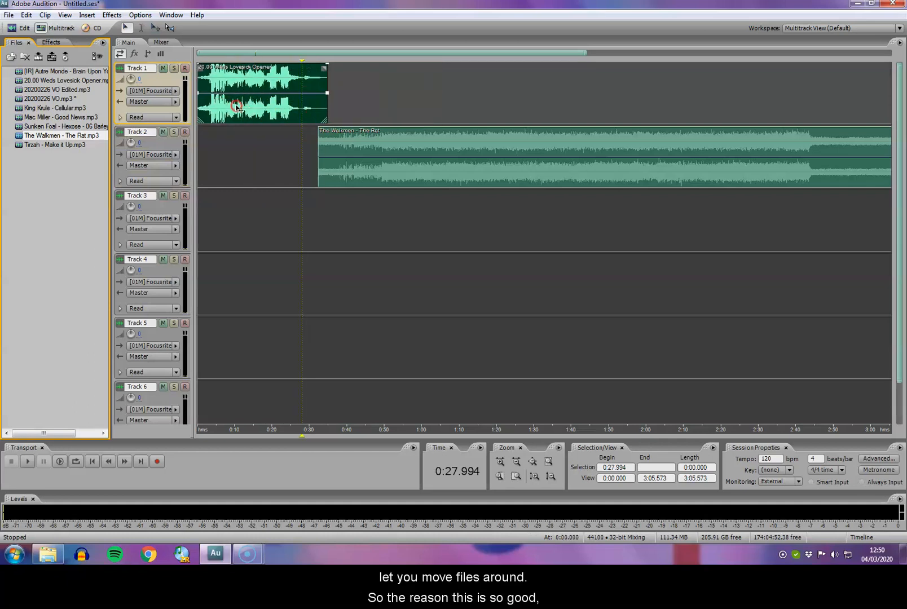
{"action": "left_click", "coordinate": [290, 138]}
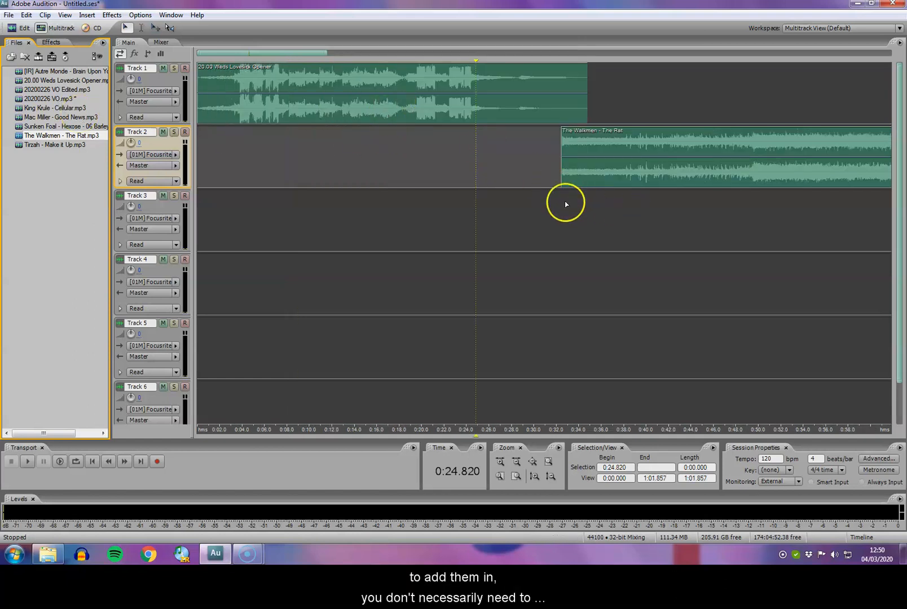
{"action": "left_click", "coordinate": [469, 159]}
Step: Try deleting about 0:39.3 to 0:44.2 of The Walkmen - The Rat in Edit view, undo it, and return to Multitrack
{"action": "double_click", "coordinate": [577, 170]}
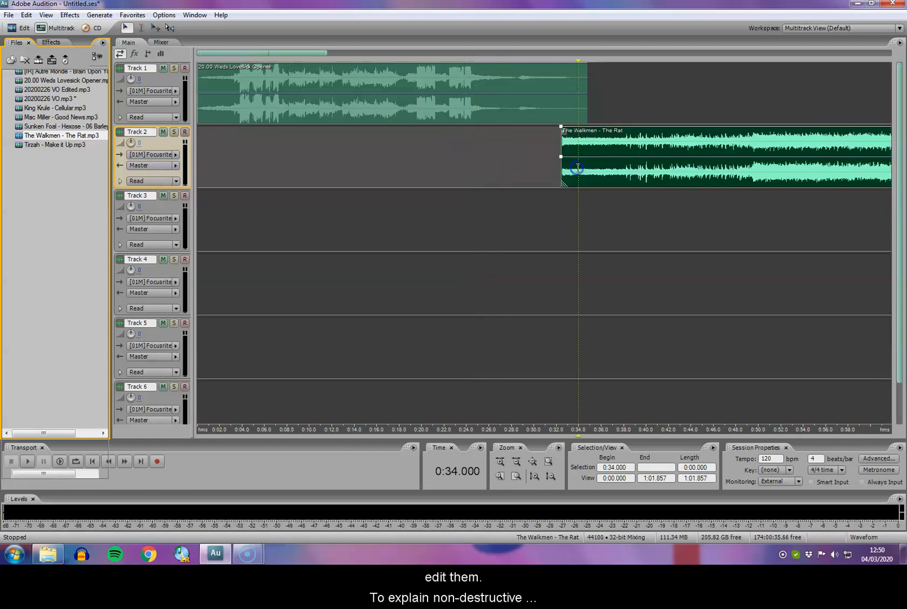
{"action": "left_click_drag", "start_coordinate": [293, 154], "coordinate": [418, 170]}
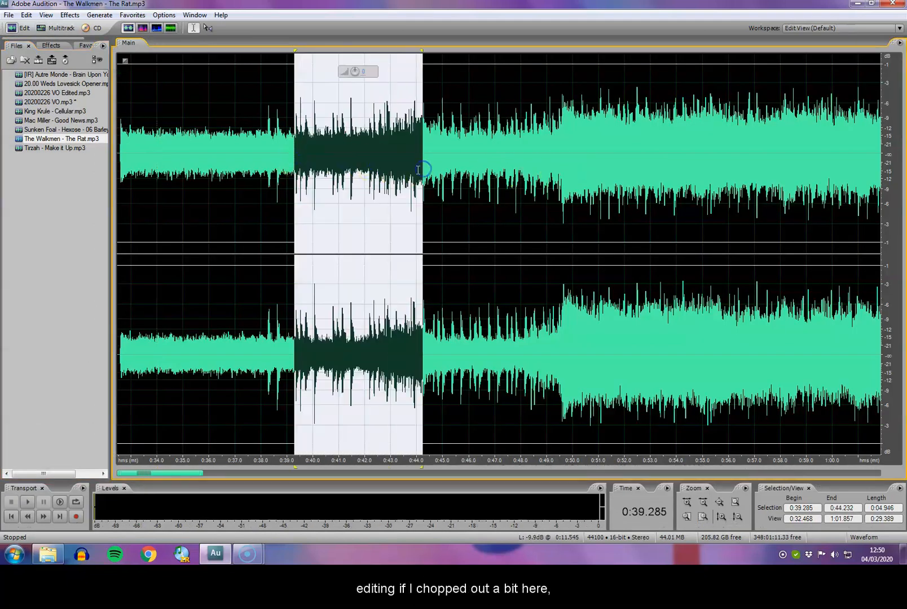
{"action": "key", "text": "Delete"}
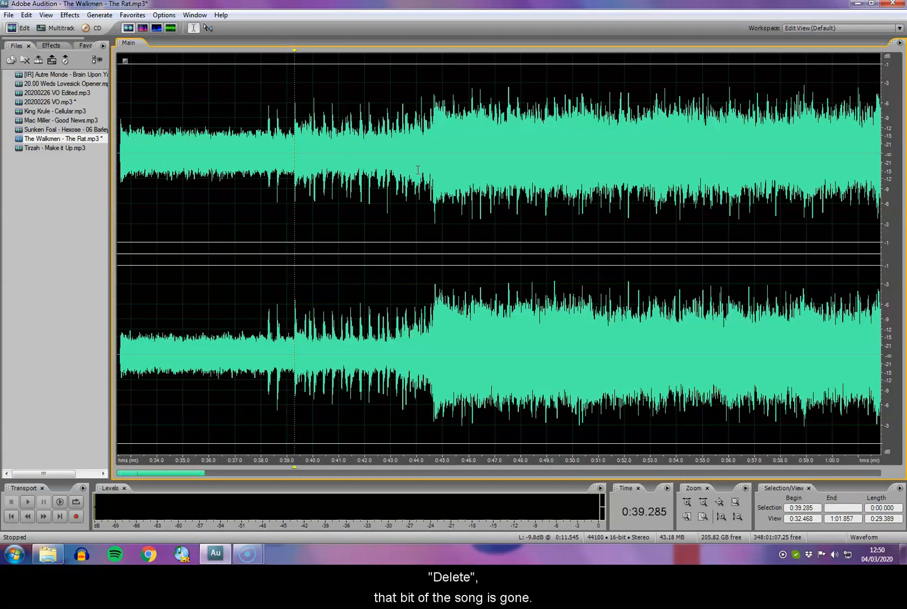
{"action": "key", "text": "ctrl+z"}
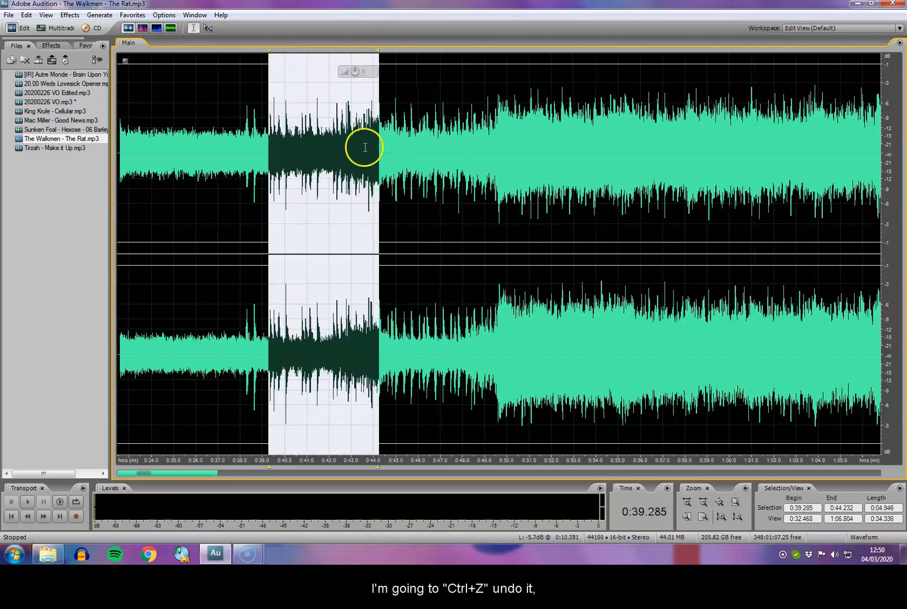
{"action": "left_click", "coordinate": [47, 29]}
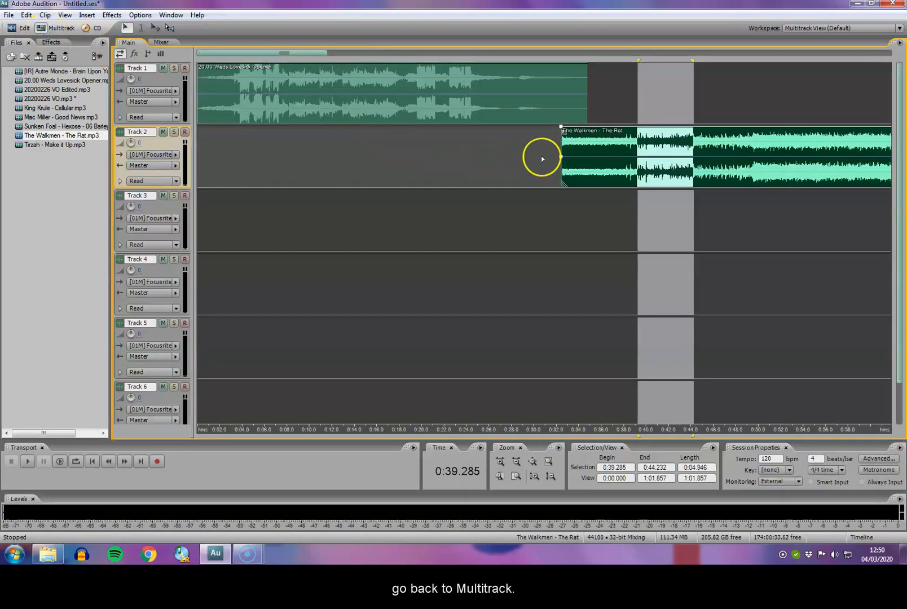
{"action": "left_click", "coordinate": [652, 210]}
Step: Delete the range from about 0:38.5 to 0:45.2 of The Walkmen - The Rat clip on Track 2 in the multitrack session
{"action": "left_click", "coordinate": [575, 172]}
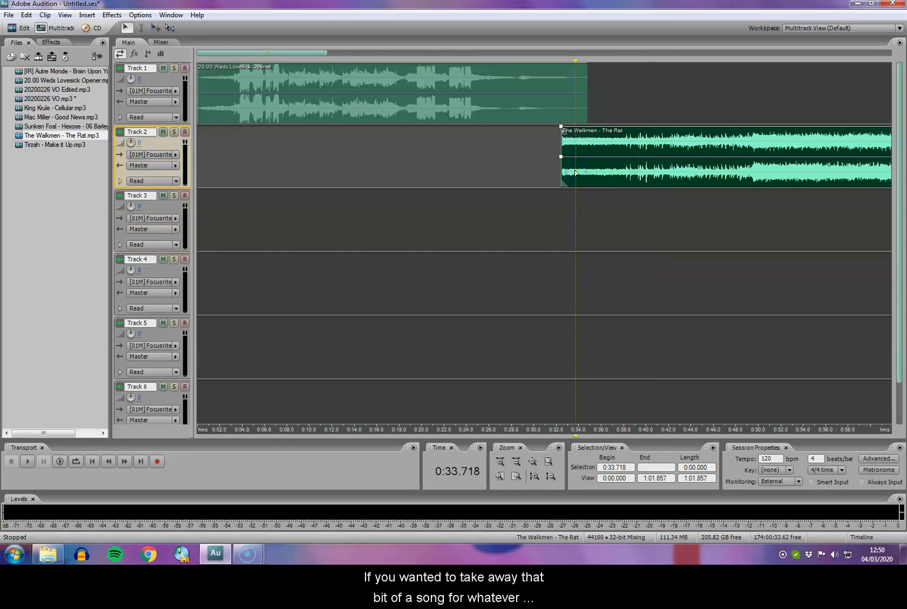
{"action": "left_click_drag", "start_coordinate": [630, 176], "coordinate": [704, 183]}
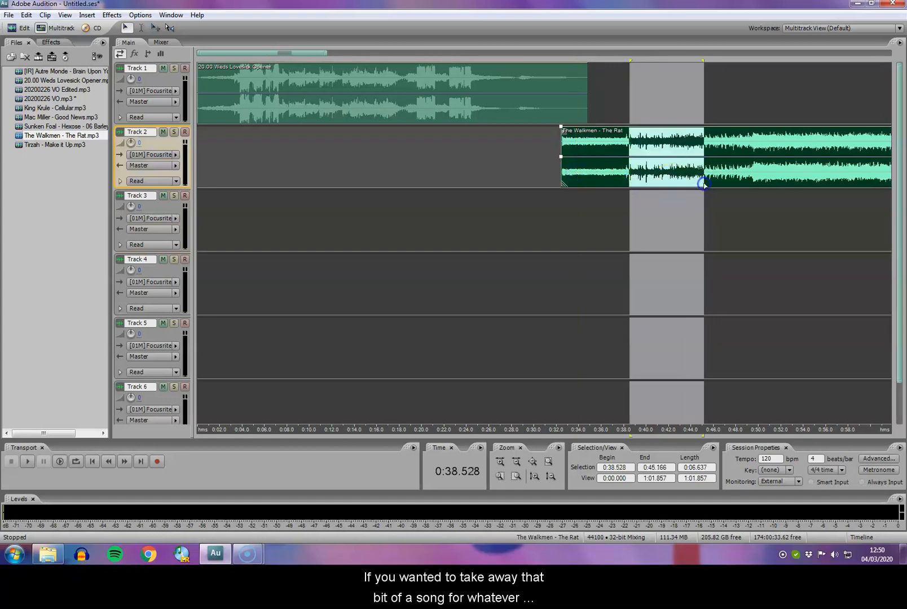
{"action": "key", "text": "Delete"}
{"action": "left_click", "coordinate": [708, 186]}
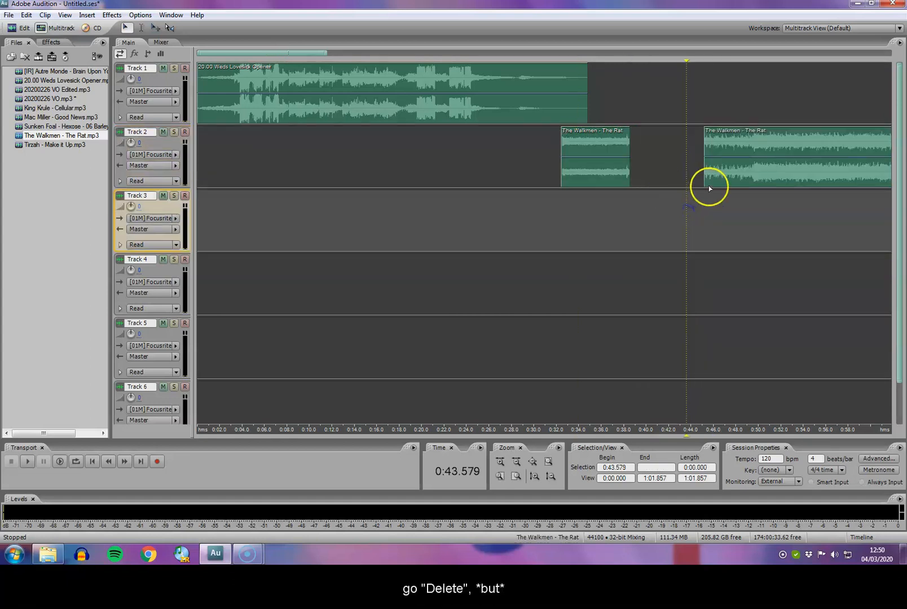
Step: Delete the short first piece of The Walkmen - The Rat and extend the remaining clip's start back to about 0:32.5
{"action": "mouse_move", "coordinate": [703, 172]}
{"action": "left_mouse_down"}
{"action": "mouse_move", "coordinate": [540, 172]}
{"action": "mouse_move", "coordinate": [722, 172]}
{"action": "mouse_move", "coordinate": [692, 172]}
{"action": "left_mouse_up"}
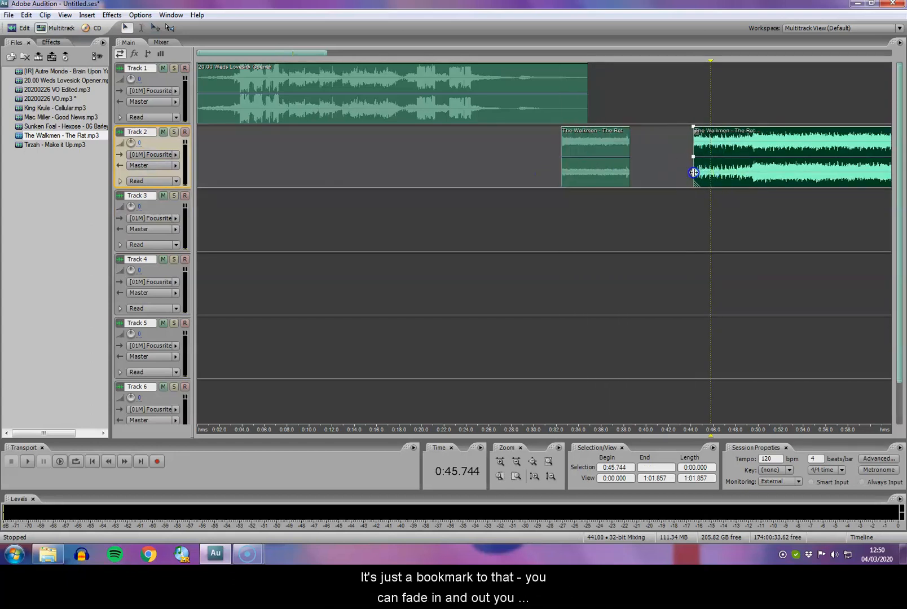
{"action": "left_click", "coordinate": [609, 164]}
{"action": "key", "text": "Delete"}
{"action": "left_click", "coordinate": [712, 171]}
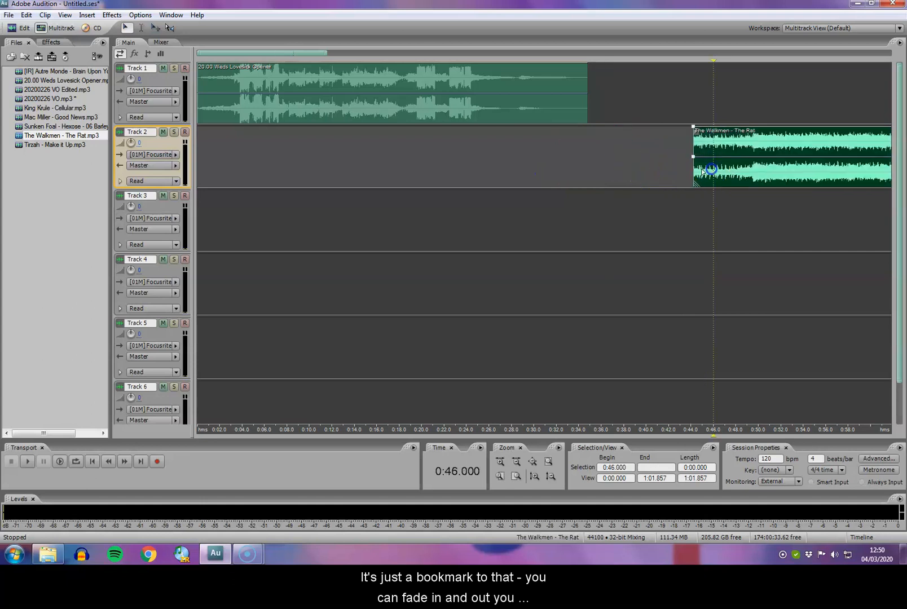
{"action": "left_click_drag", "start_coordinate": [693, 174], "coordinate": [564, 169]}
{"action": "left_click", "coordinate": [607, 239]}
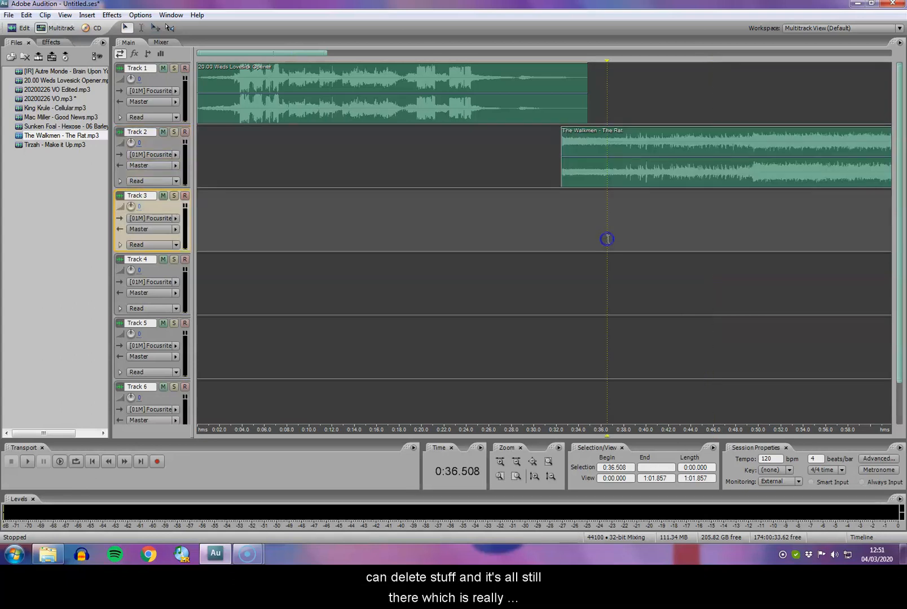
Step: Move The Walkmen - The Rat on Track 2 to start at about 0:29, and play the transition from about 0:26
{"action": "left_click_drag", "start_coordinate": [582, 147], "coordinate": [541, 144]}
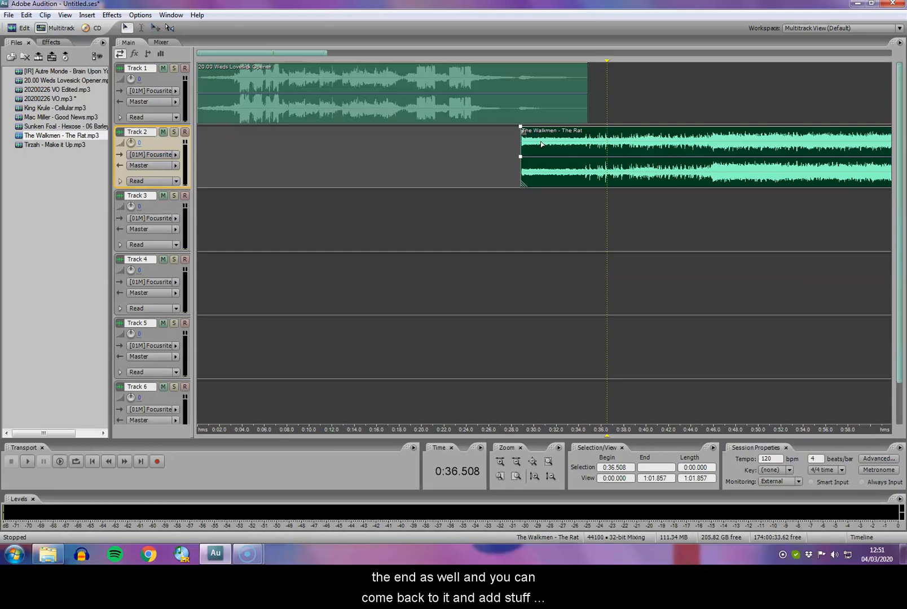
{"action": "scroll", "coordinate": [541, 143], "scroll_direction": "down", "scroll_amount": 1}
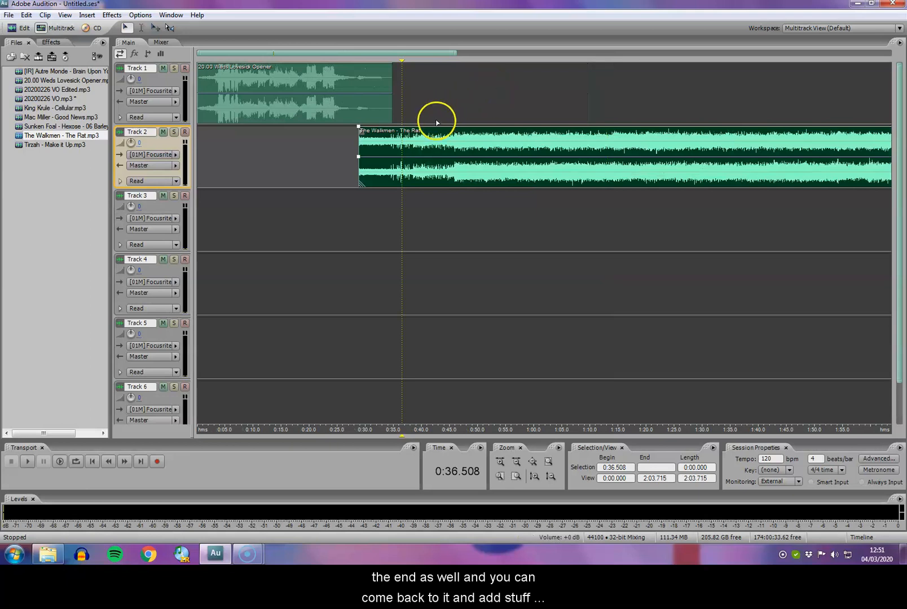
{"action": "left_click", "coordinate": [344, 173]}
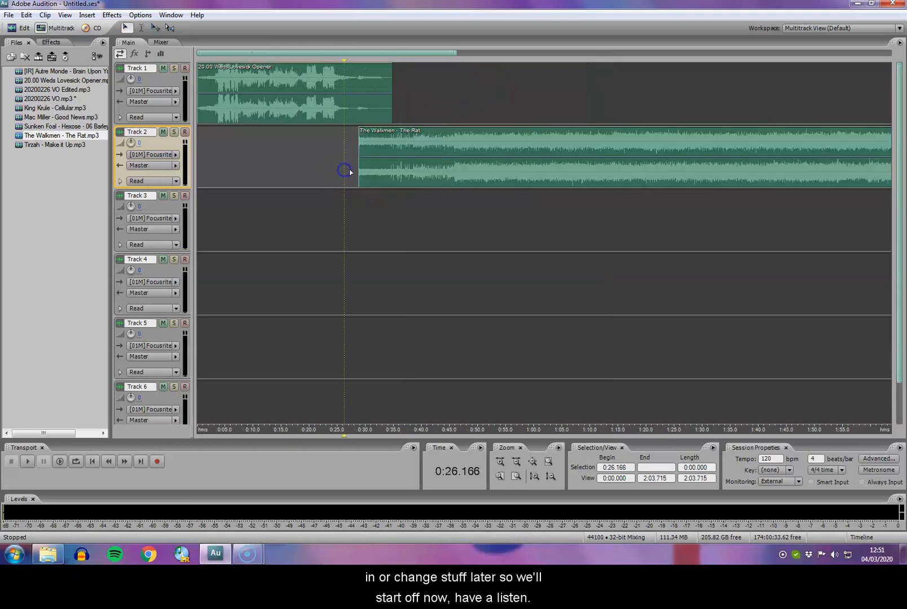
{"action": "key", "text": "space"}
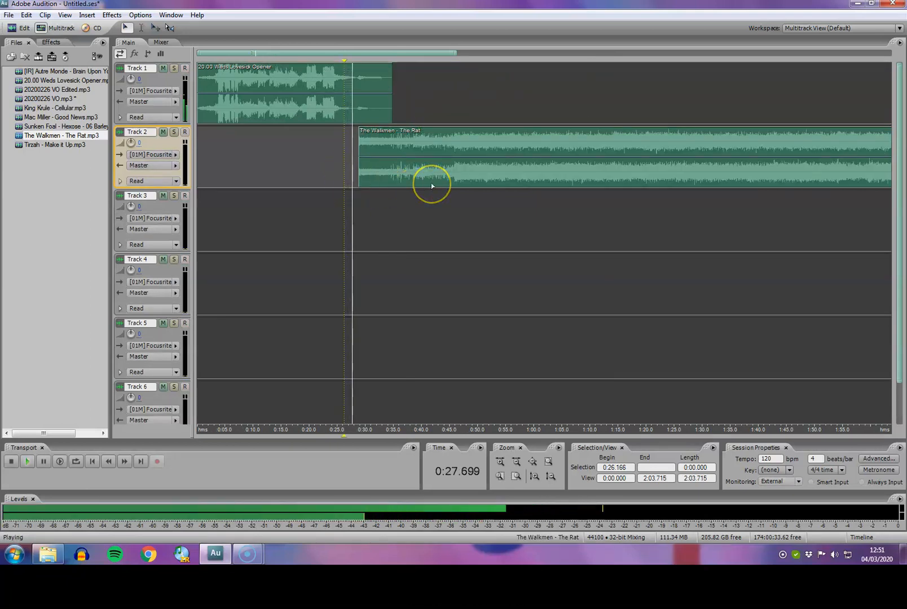
Step: Shift The Walkmen - The Rat to start at about 0:30.7 on Track 2 and stop playback
{"action": "scroll", "coordinate": [432, 183], "scroll_direction": "up", "scroll_amount": 3}
{"action": "left_click_drag", "start_coordinate": [618, 152], "coordinate": [709, 154]}
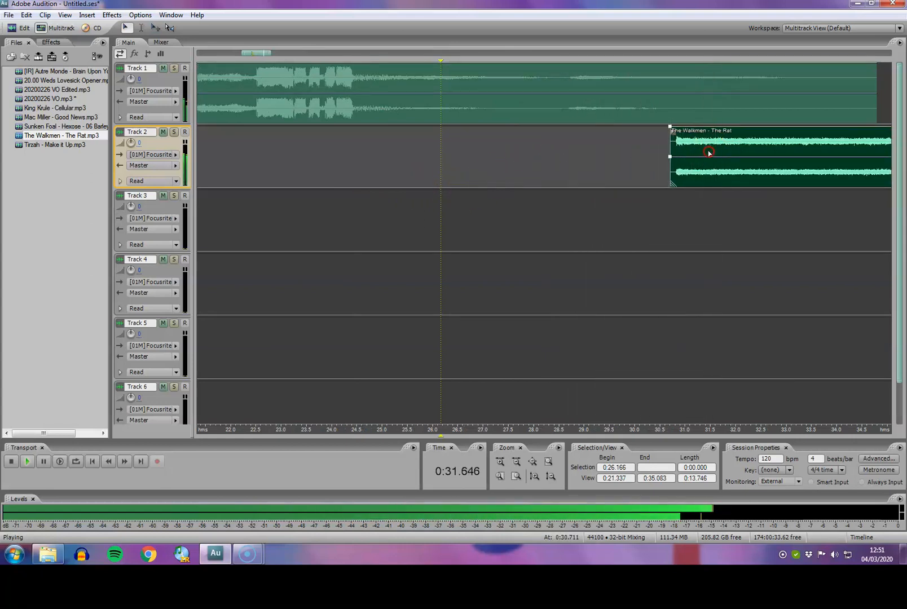
{"action": "key", "text": "space"}
Step: Try a fade-out from about 0:24.8 and a shorter end on the Lovesick opener clip, and revert both
{"action": "left_click", "coordinate": [735, 93]}
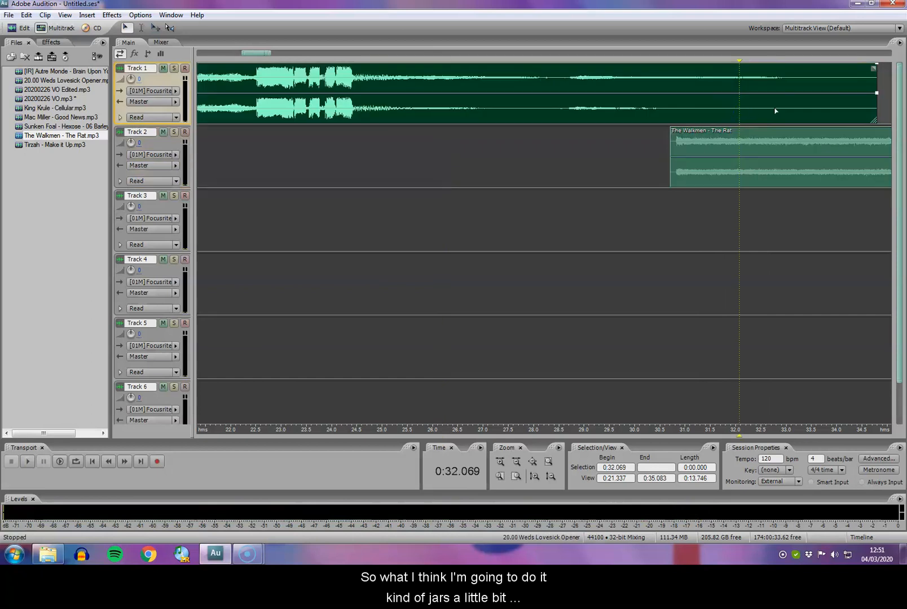
{"action": "left_click_drag", "start_coordinate": [875, 68], "coordinate": [374, 144]}
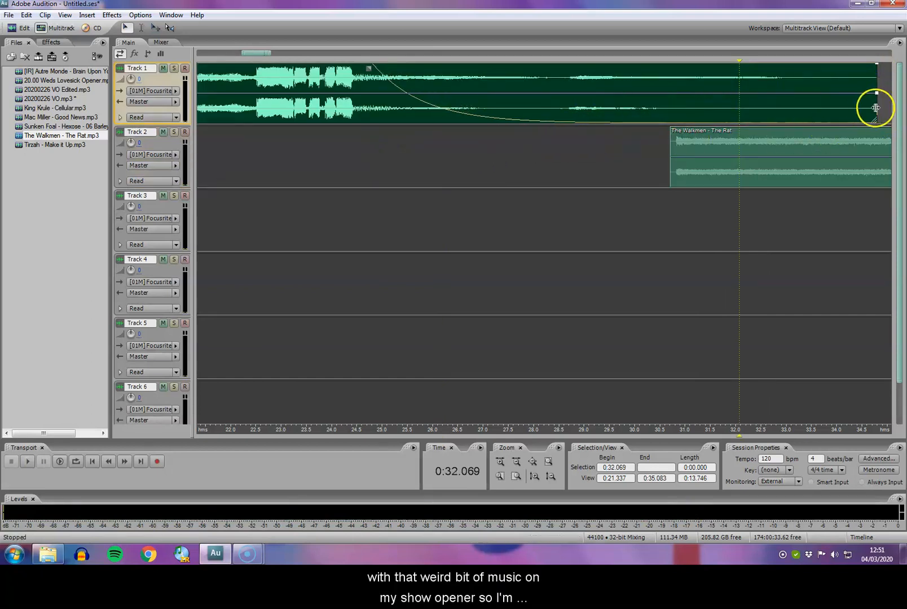
{"action": "left_click_drag", "start_coordinate": [875, 108], "coordinate": [586, 114]}
{"action": "key", "text": "ctrl+z"}
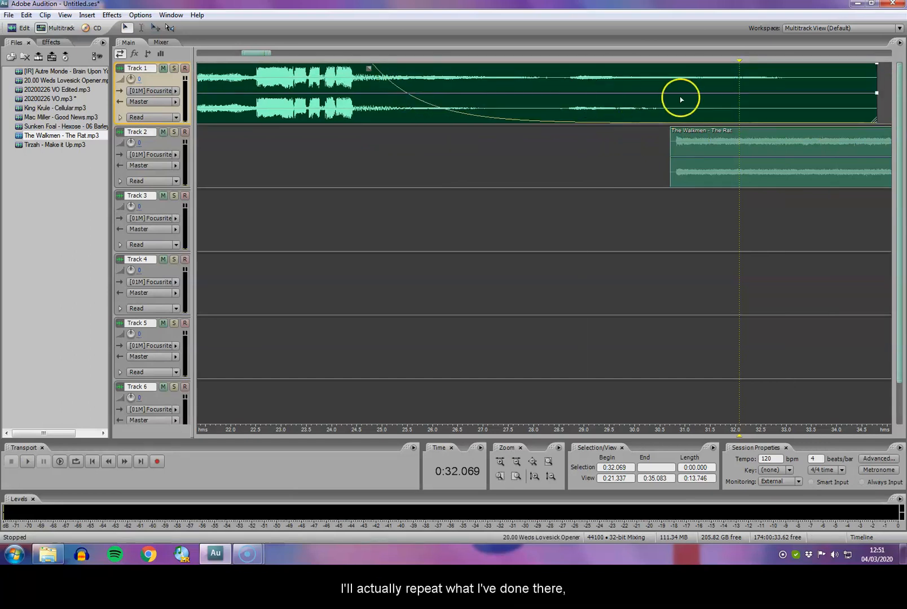
{"action": "mouse_move", "coordinate": [368, 72]}
{"action": "left_mouse_down"}
{"action": "mouse_move", "coordinate": [902, 82]}
{"action": "mouse_move", "coordinate": [801, 66]}
{"action": "mouse_move", "coordinate": [720, 68]}
{"action": "mouse_move", "coordinate": [723, 2]}
{"action": "mouse_move", "coordinate": [721, 73]}
{"action": "mouse_move", "coordinate": [724, 2]}
{"action": "mouse_move", "coordinate": [903, 10]}
{"action": "left_mouse_up"}
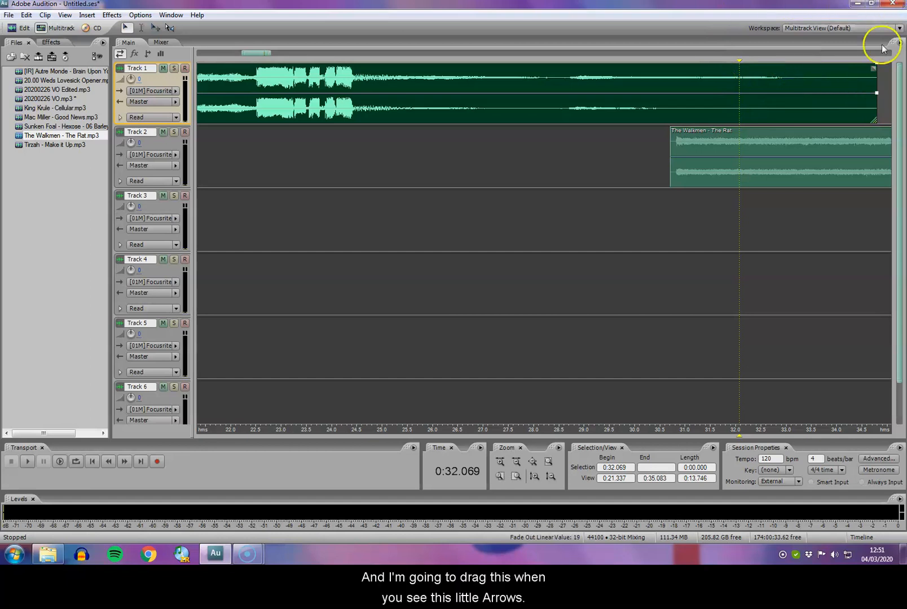
Step: Trim the Lovesick opener's end back to about 0:27.4 and fade the clip out from about 0:24.4
{"action": "left_click_drag", "start_coordinate": [874, 82], "coordinate": [503, 67]}
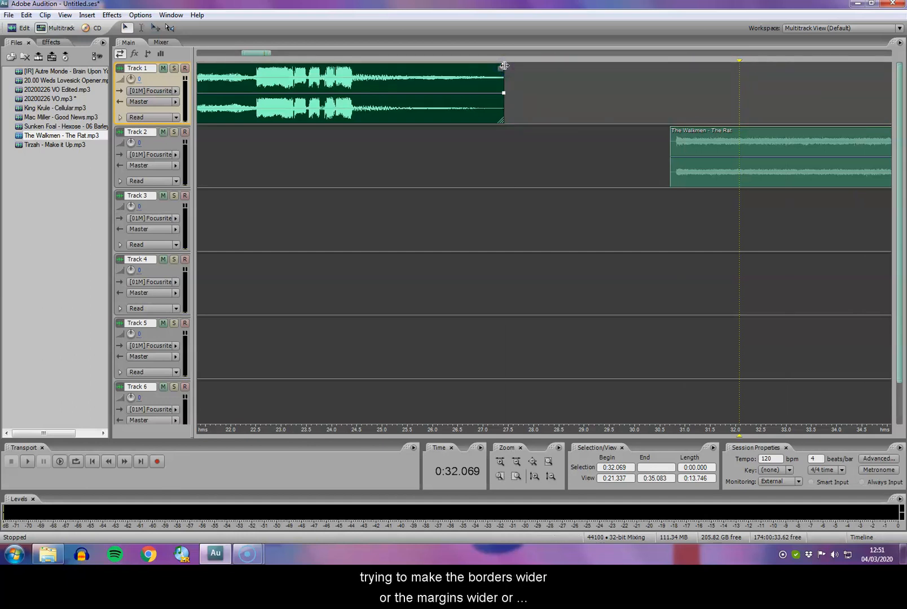
{"action": "mouse_move", "coordinate": [502, 69]}
{"action": "left_mouse_down"}
{"action": "mouse_move", "coordinate": [356, 64]}
{"action": "mouse_move", "coordinate": [352, 125]}
{"action": "left_mouse_up"}
Step: Move The Walkmen - The Rat to start at about 0:25.6, and play the transition from about 0:24
{"action": "left_click_drag", "start_coordinate": [678, 138], "coordinate": [430, 142]}
{"action": "left_click", "coordinate": [337, 138]}
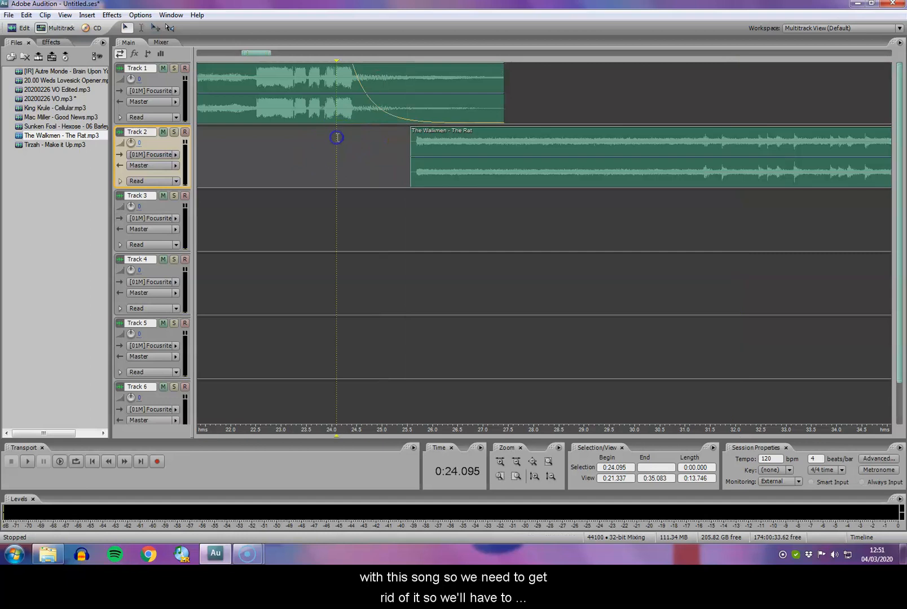
{"action": "key", "text": "space"}
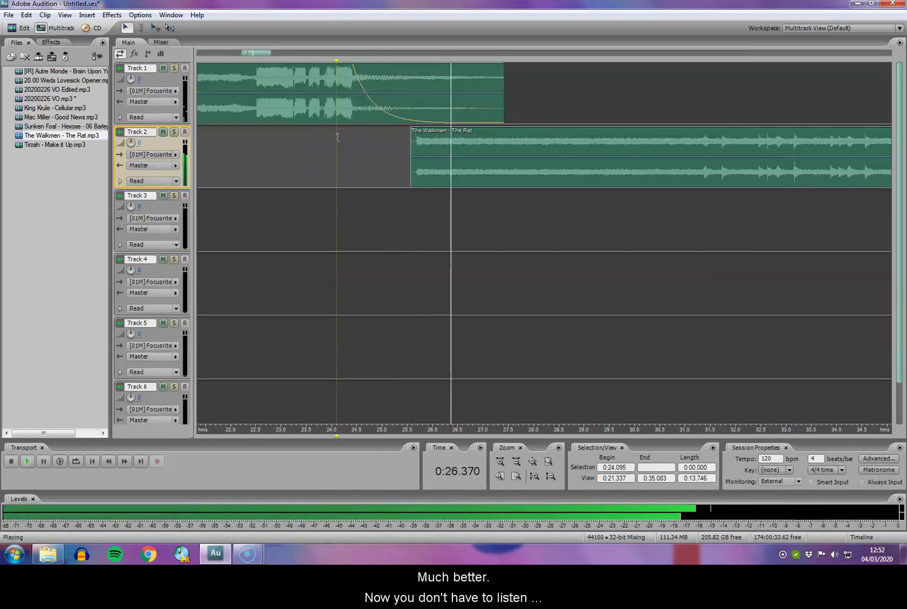
{"action": "key", "text": "minus"}
{"action": "key", "text": "space"}
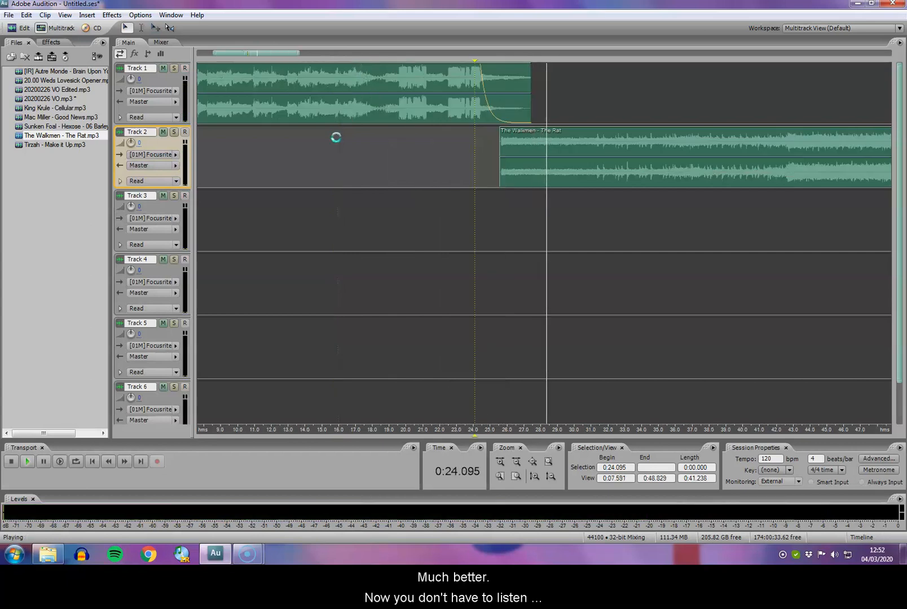
Step: Place 20200226 VO Edited.mp3 on Track 1, starting at about 4:47 where The Walkmen - The Rat ends
{"action": "key", "text": "backslash"}
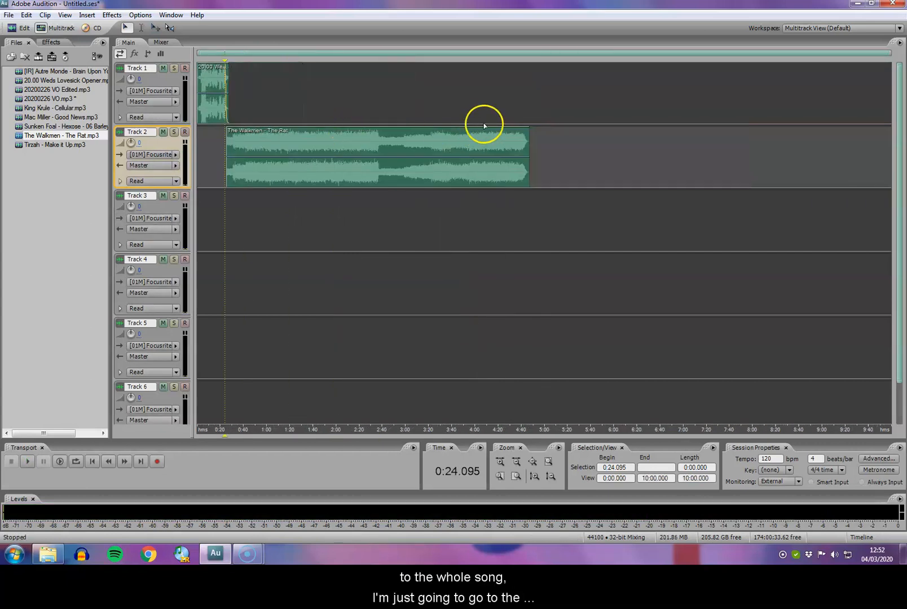
{"action": "left_click", "coordinate": [525, 117]}
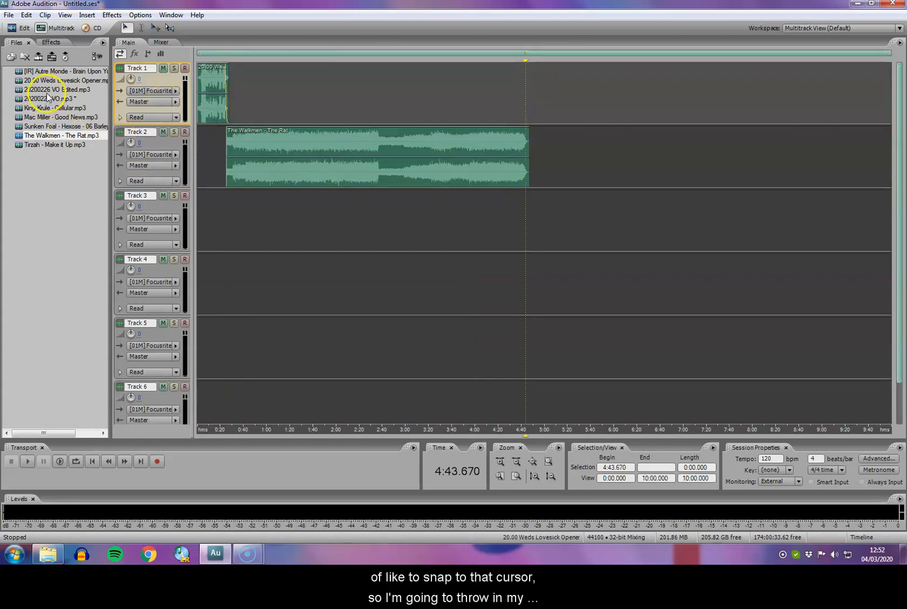
{"action": "left_click_drag", "start_coordinate": [48, 92], "coordinate": [552, 80]}
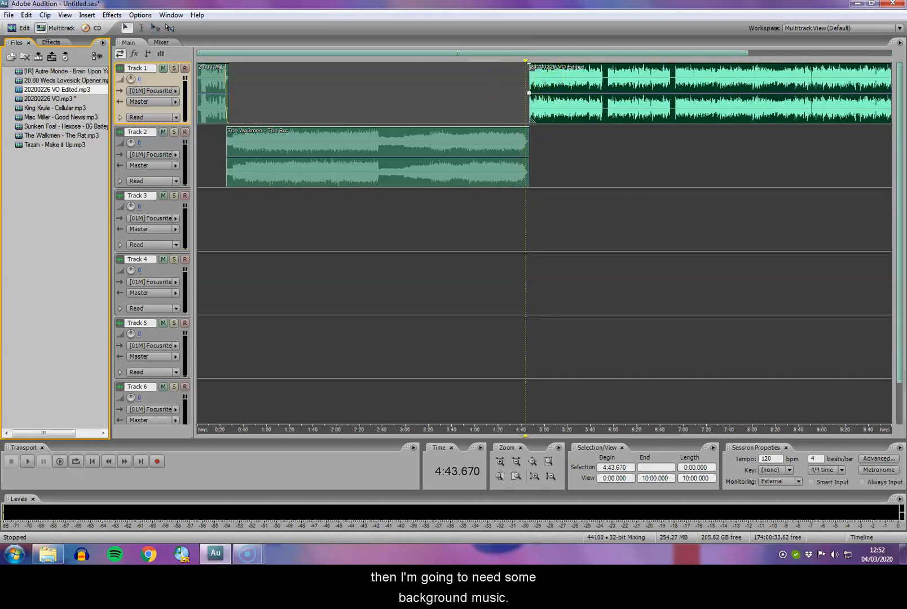
Step: Insert Romare - Gone from the 20200226 lovesick folder as background music at about 4:43.7, and set the playback position to about 4:37
{"action": "left_click", "coordinate": [87, 15]}
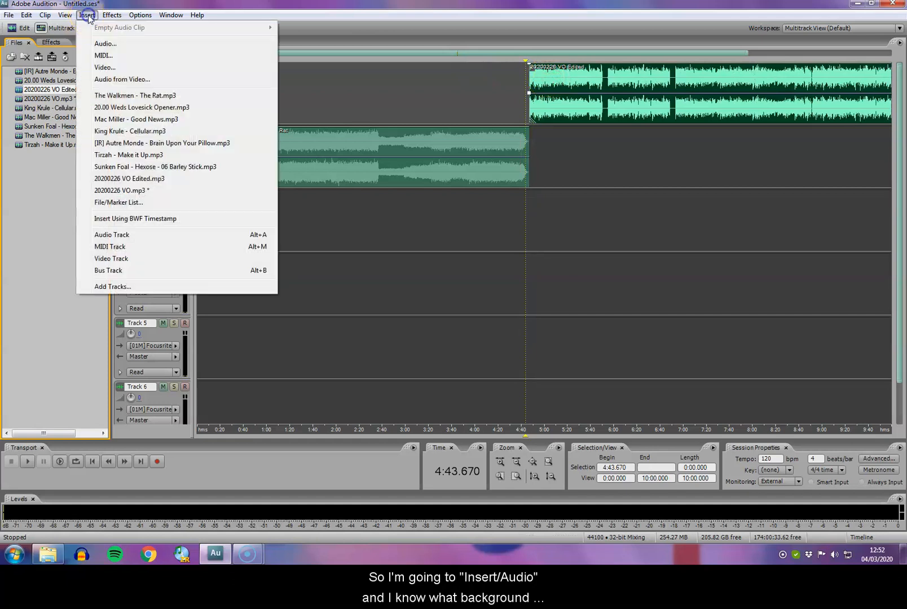
{"action": "left_click", "coordinate": [99, 43]}
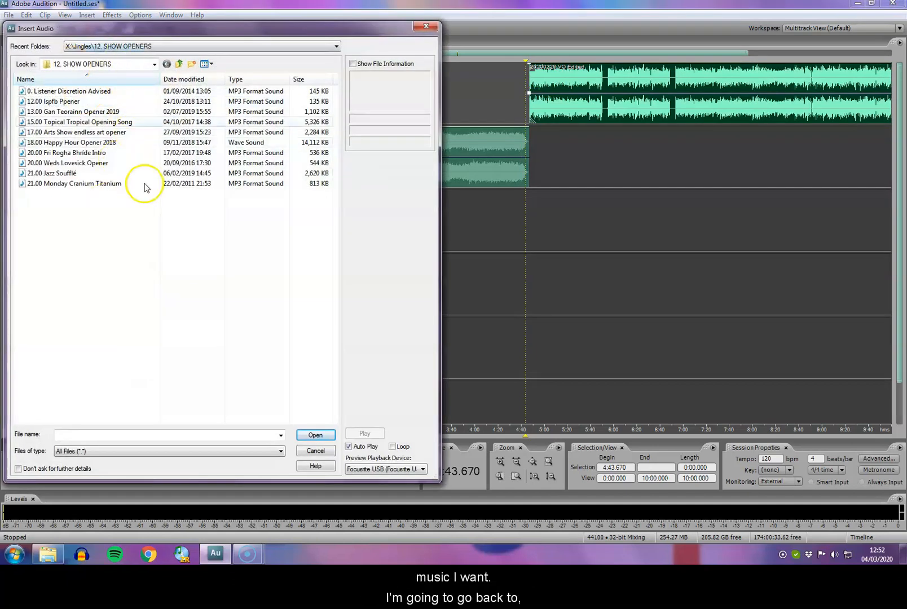
{"action": "left_click", "coordinate": [159, 48]}
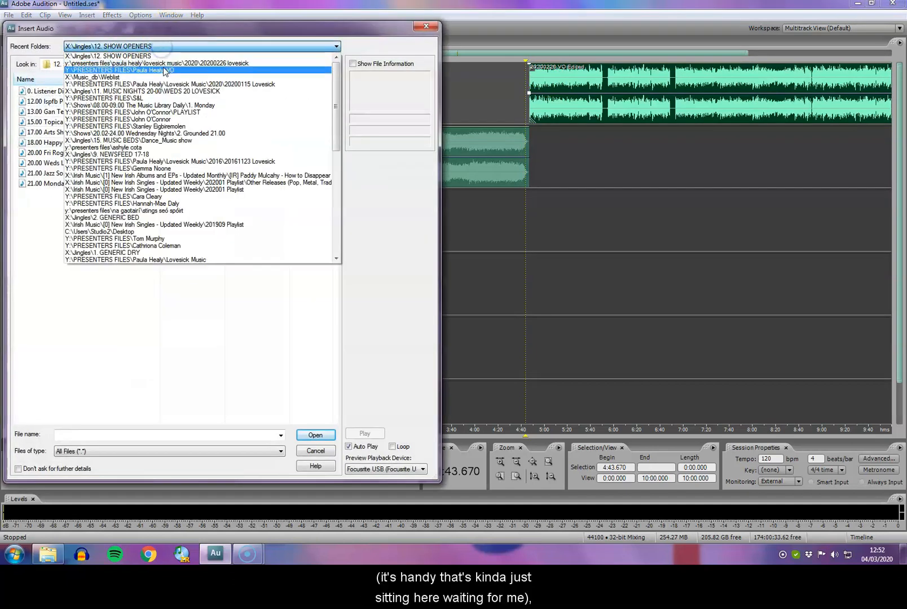
{"action": "left_click", "coordinate": [168, 63]}
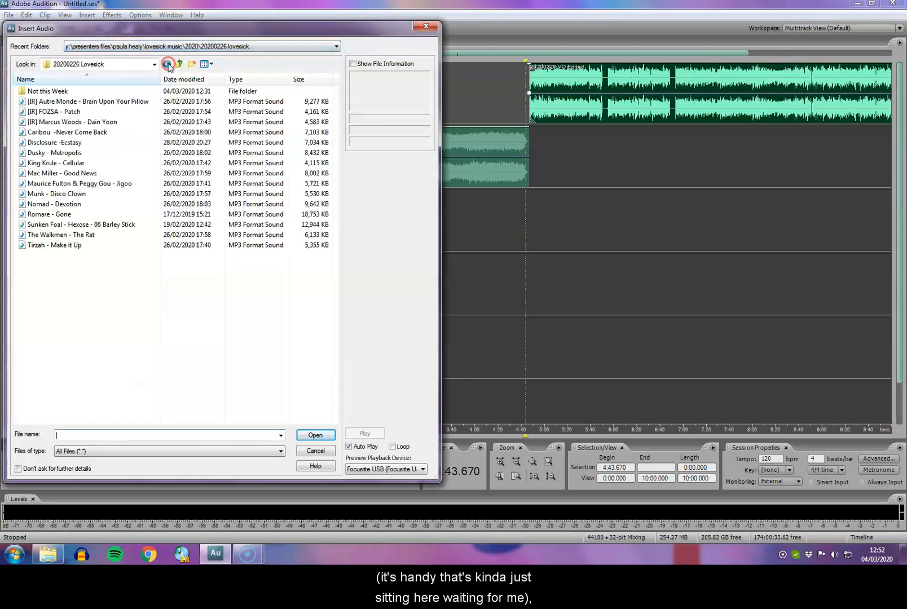
{"action": "left_click", "coordinate": [56, 214]}
{"action": "left_click", "coordinate": [304, 435]}
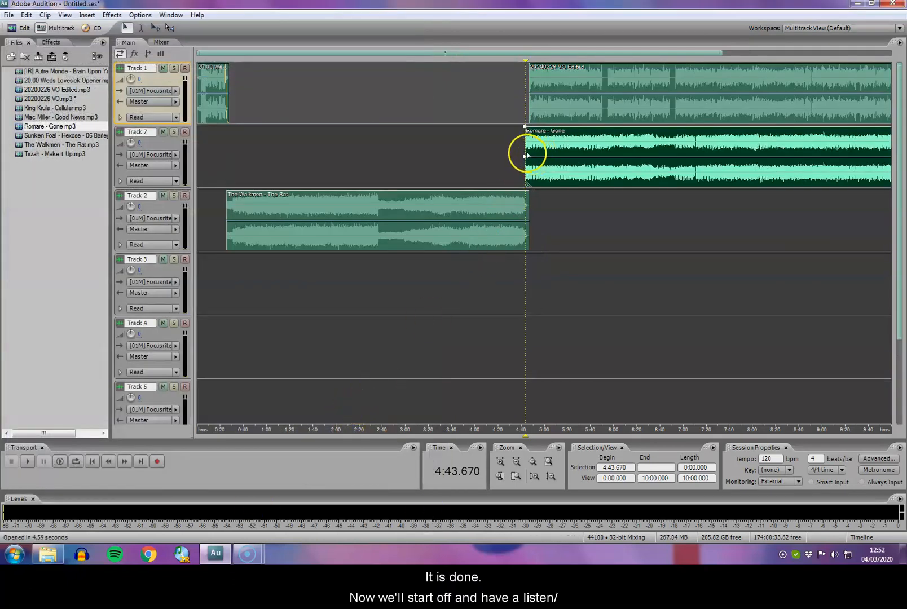
{"action": "left_click", "coordinate": [518, 155]}
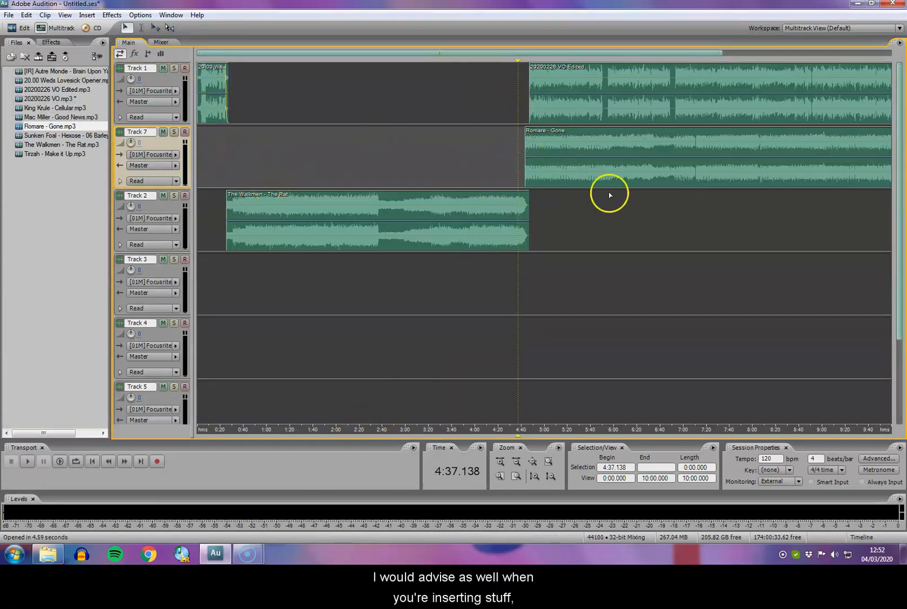
{"action": "scroll", "coordinate": [897, 213], "scroll_direction": "down", "scroll_amount": 5}
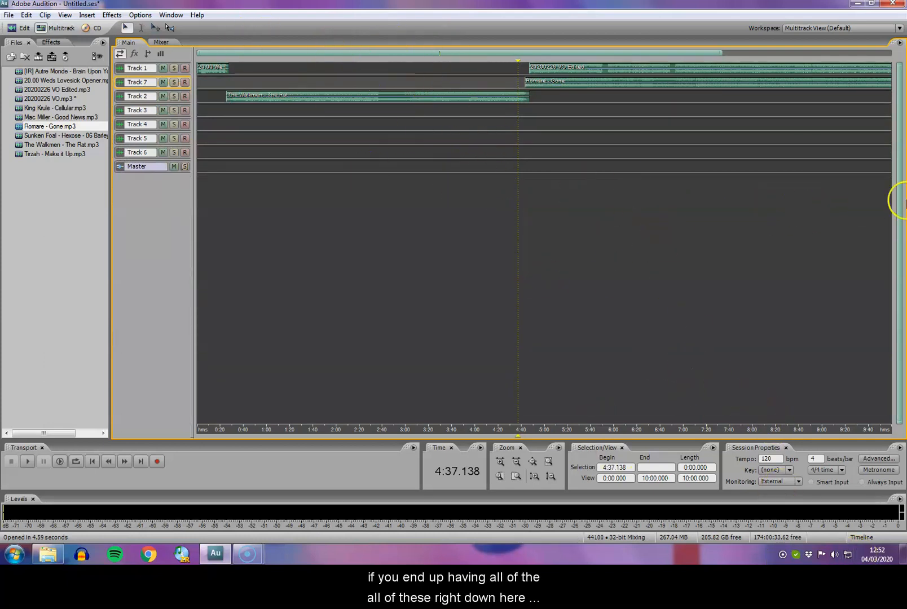
{"action": "left_click", "coordinate": [532, 462]}
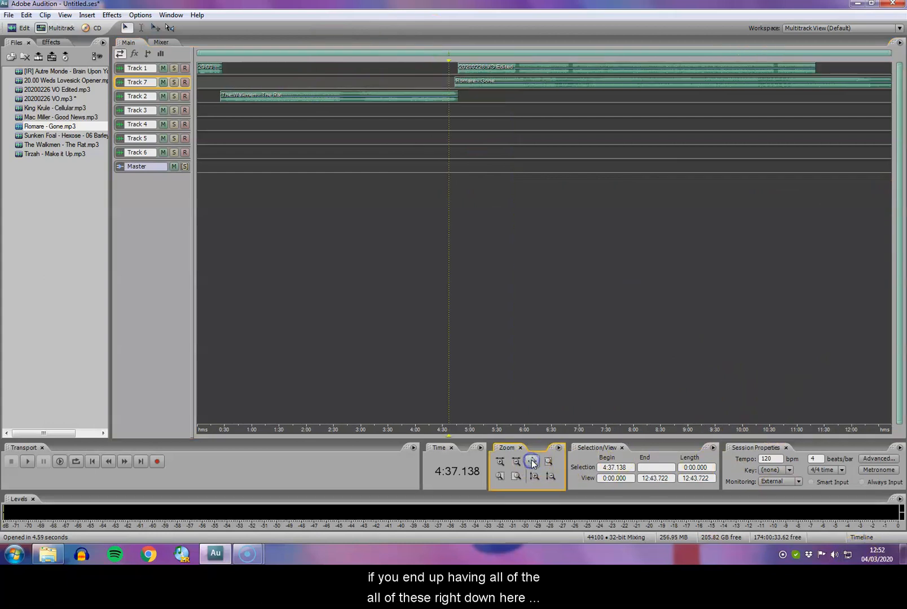
{"action": "scroll", "coordinate": [896, 207], "scroll_direction": "up", "scroll_amount": 5}
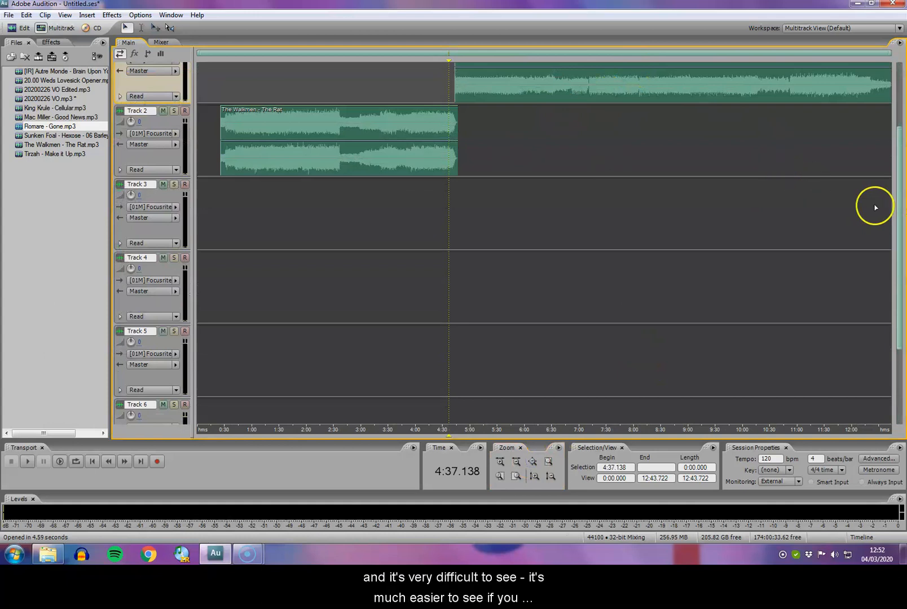
{"action": "left_click_drag", "start_coordinate": [897, 224], "coordinate": [896, 153]}
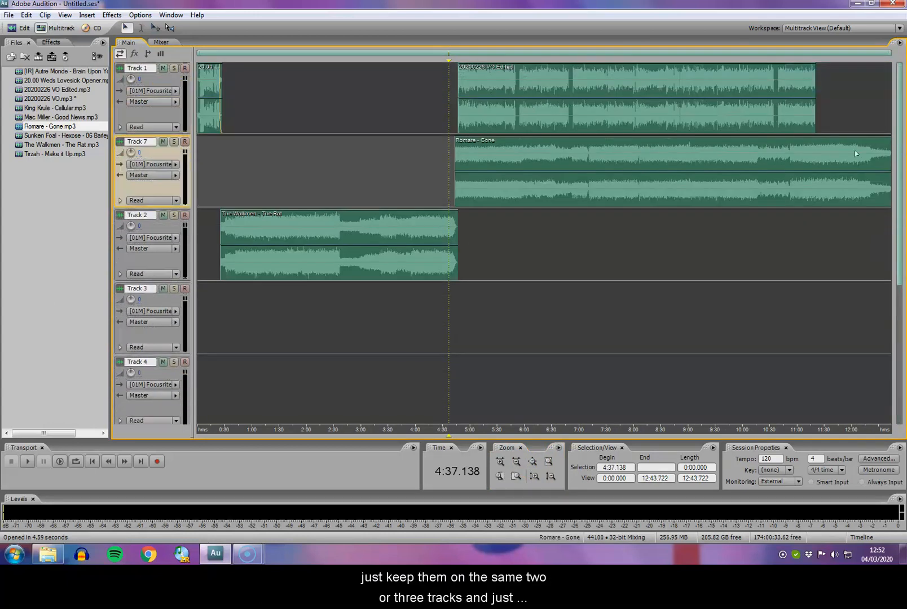
Step: Play the transition from about 4:37 and move the Romare - Gone clip to start at about 4:44.4
{"action": "key", "text": "space"}
{"action": "scroll", "coordinate": [474, 192], "scroll_direction": "up", "scroll_amount": 4}
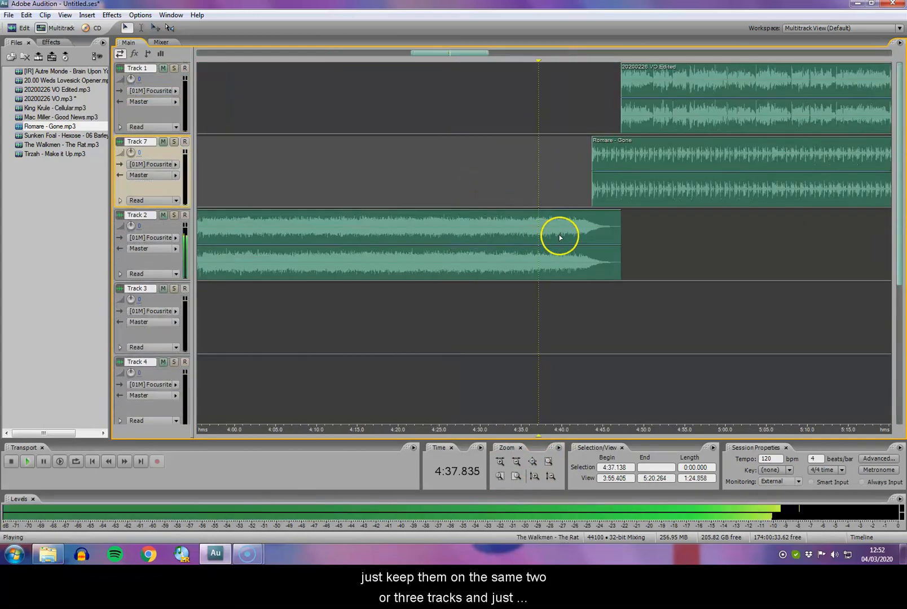
{"action": "left_click_drag", "start_coordinate": [631, 192], "coordinate": [636, 192]}
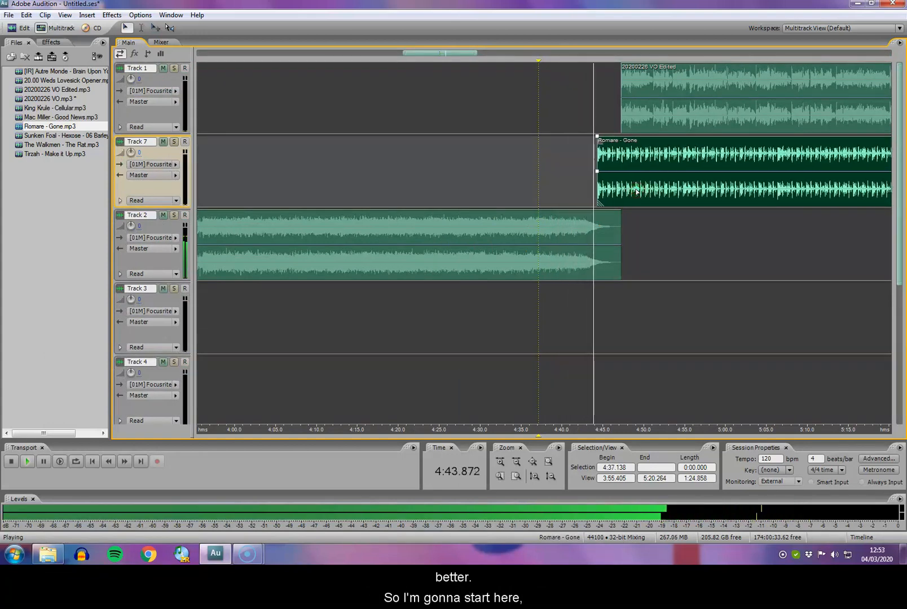
{"action": "left_click", "coordinate": [608, 160]}
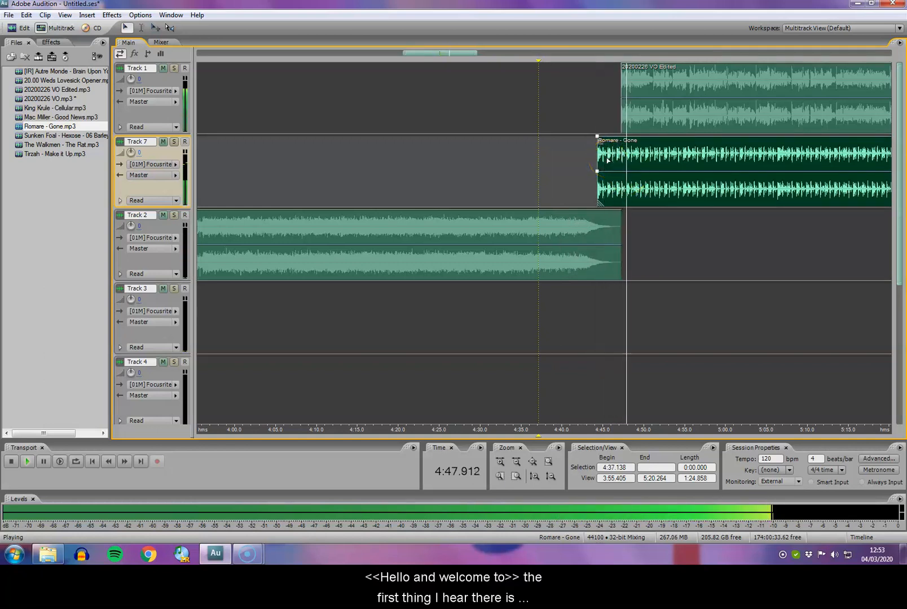
{"action": "key", "text": "space"}
Step: Add volume envelope points to Romare - Gone at about 4:46.5 and 4:47.7, pulling the second well down to duck the music under the voice-over
{"action": "left_click", "coordinate": [623, 150]}
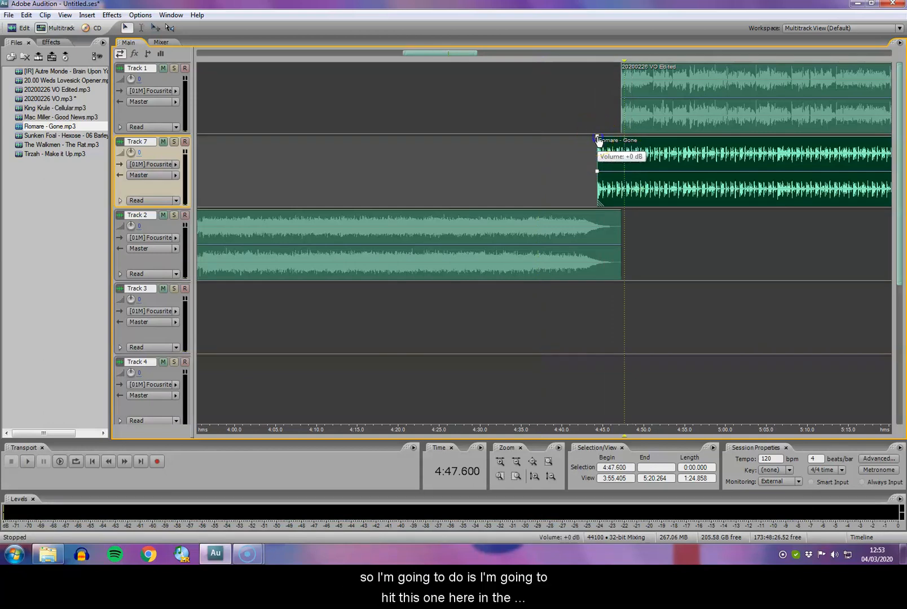
{"action": "left_click", "coordinate": [620, 138]}
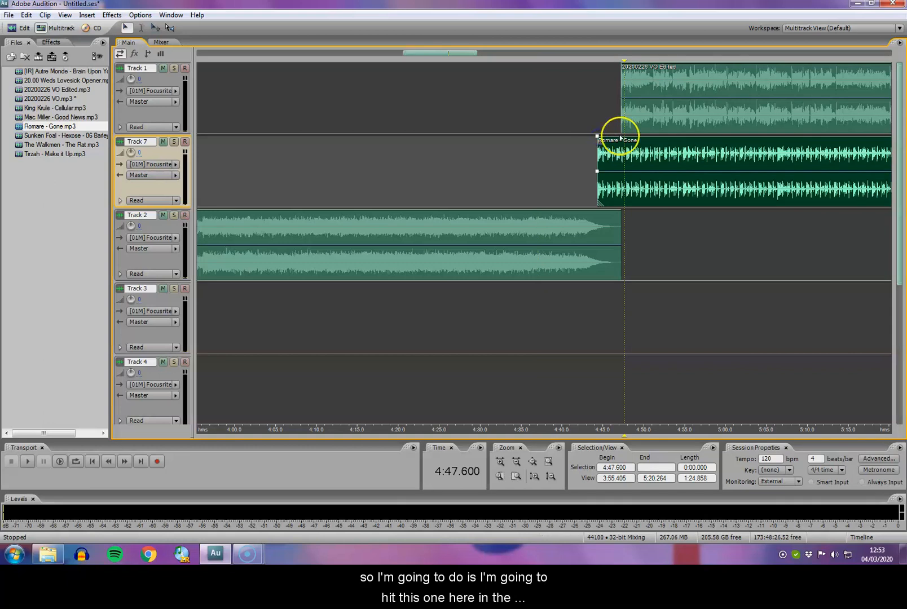
{"action": "left_click", "coordinate": [598, 172]}
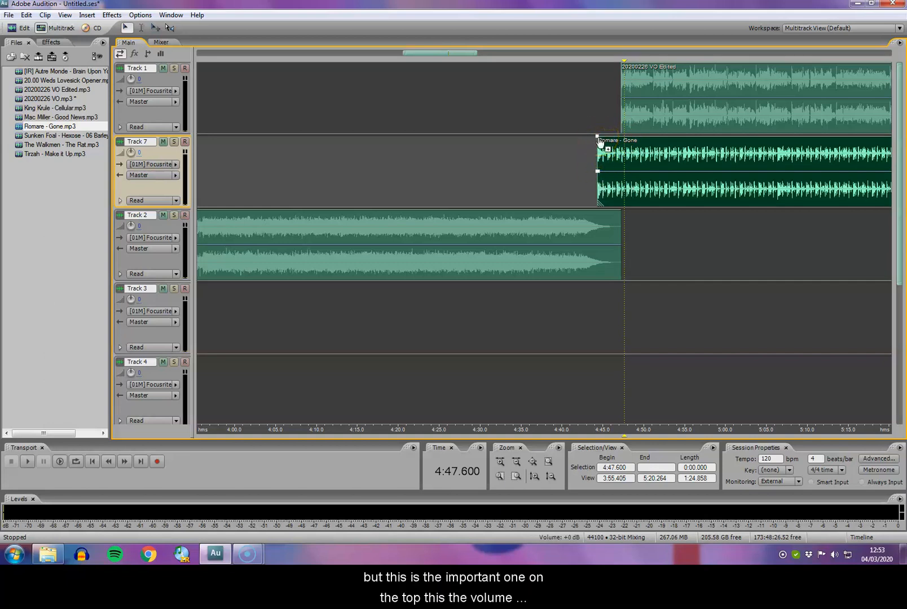
{"action": "right_click", "coordinate": [600, 143]}
{"action": "left_click", "coordinate": [589, 140]}
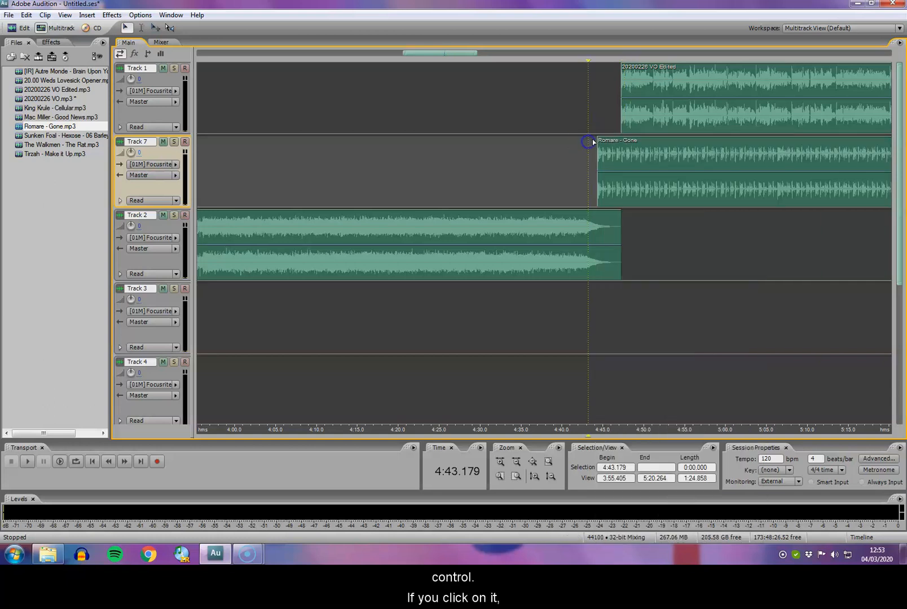
{"action": "left_click", "coordinate": [602, 142]}
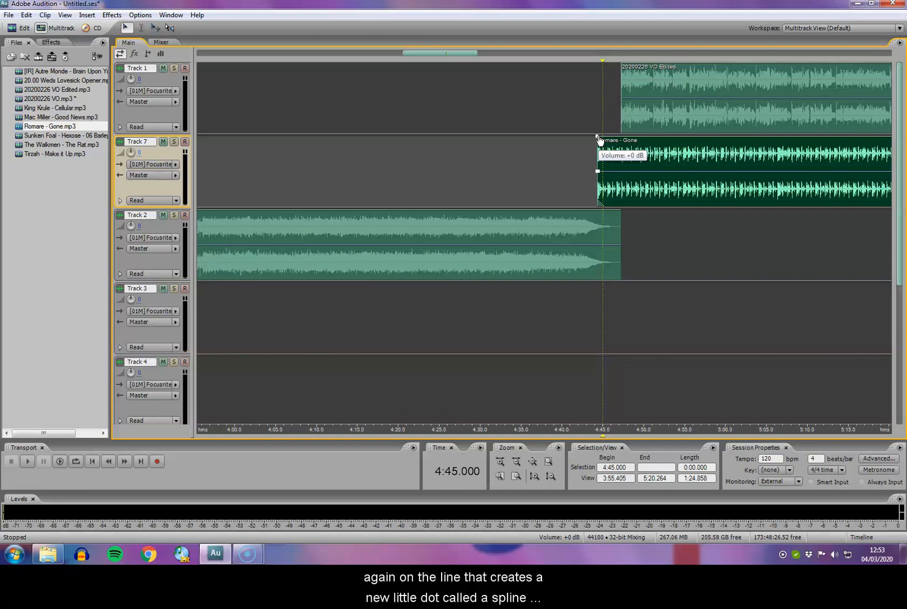
{"action": "left_click", "coordinate": [606, 138]}
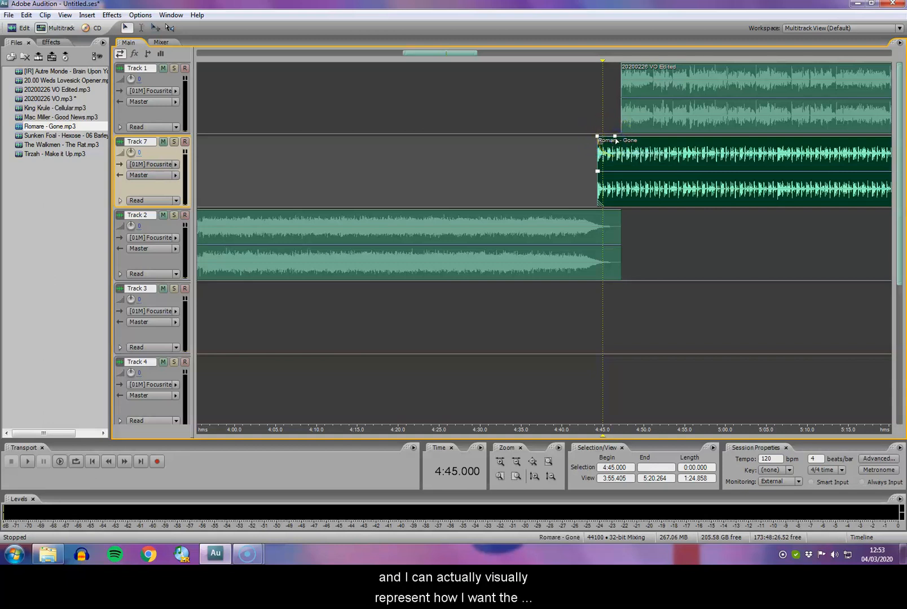
{"action": "left_click", "coordinate": [620, 138]}
{"action": "left_click_drag", "start_coordinate": [621, 141], "coordinate": [628, 185]}
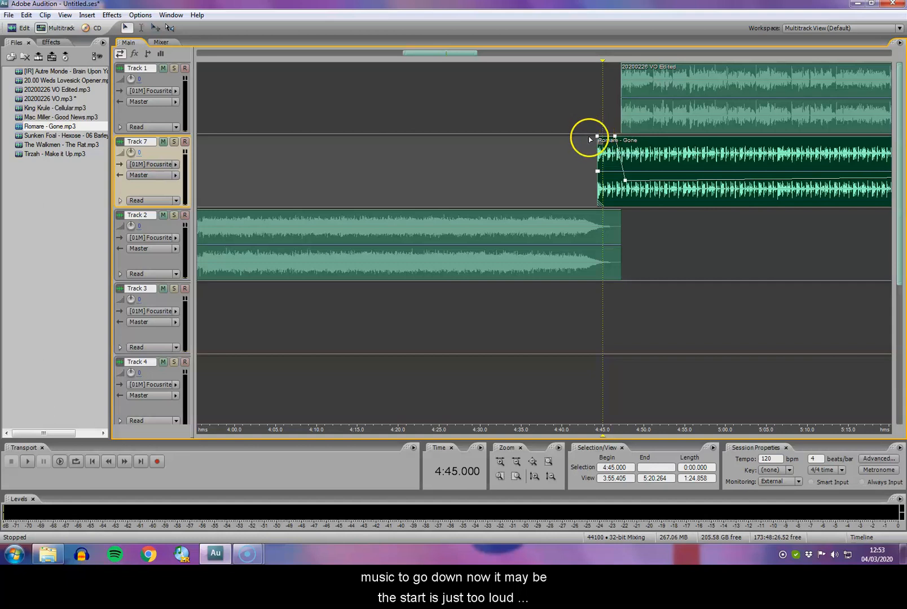
Step: Lower Romare - Gone's two opening volume points to about -0.6 dB and play the transition from about 4:43.6
{"action": "left_click_drag", "start_coordinate": [599, 141], "coordinate": [619, 146]}
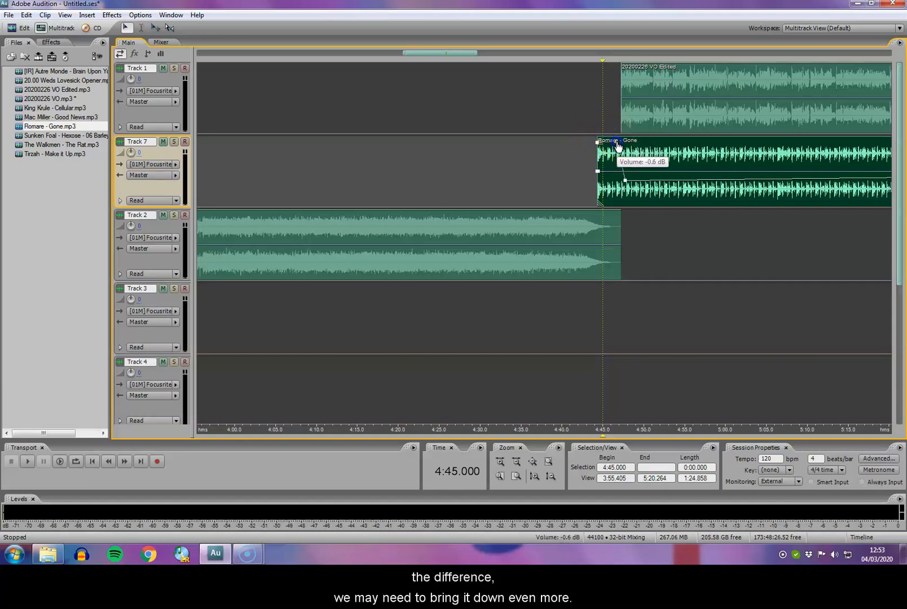
{"action": "left_click", "coordinate": [591, 181]}
{"action": "key", "text": "space"}
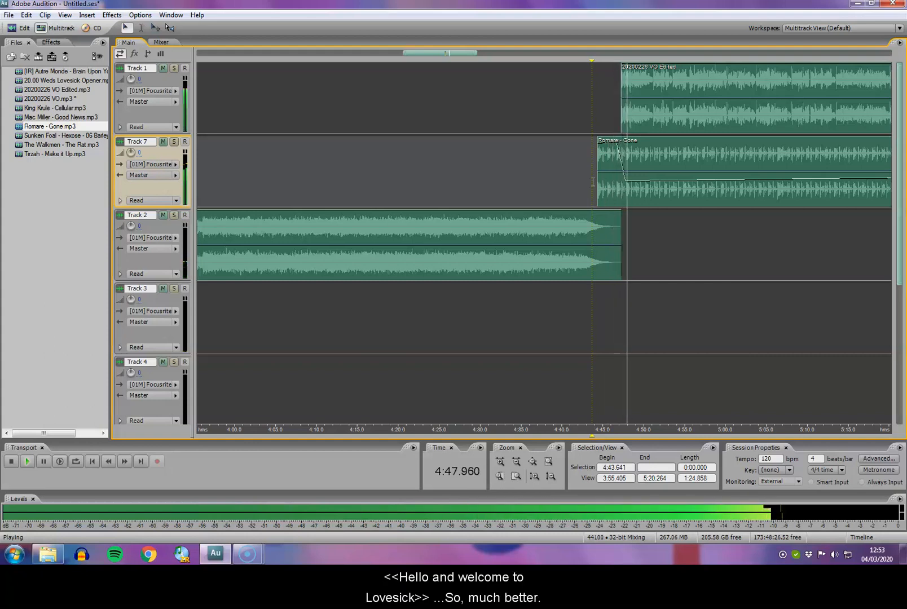
{"action": "key", "text": "space"}
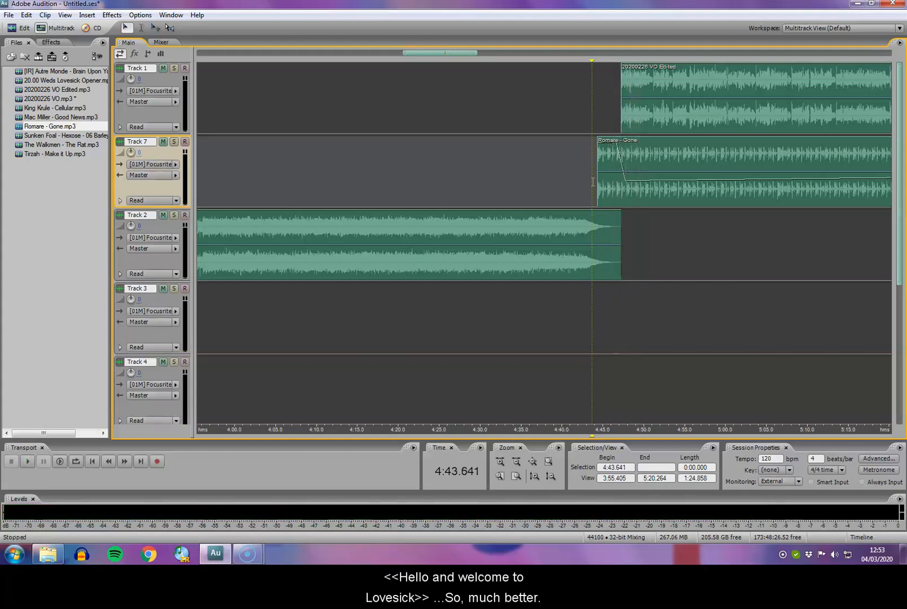
Step: Lower the ducked volume point on Romare - Gone to about -10.7 dB and bring the clip's end point down to the same level
{"action": "left_click_drag", "start_coordinate": [628, 181], "coordinate": [626, 190]}
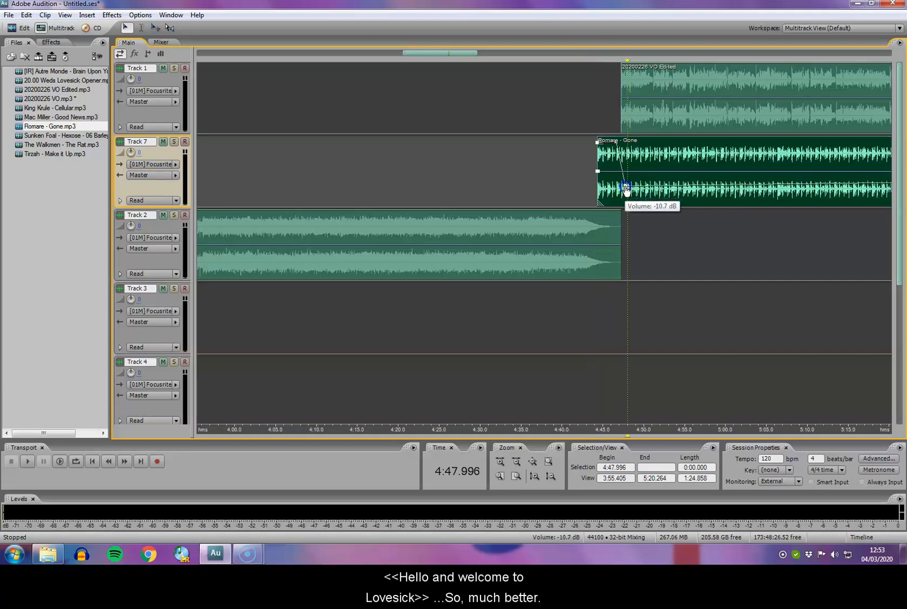
{"action": "scroll", "coordinate": [632, 192], "scroll_direction": "down", "scroll_amount": 5}
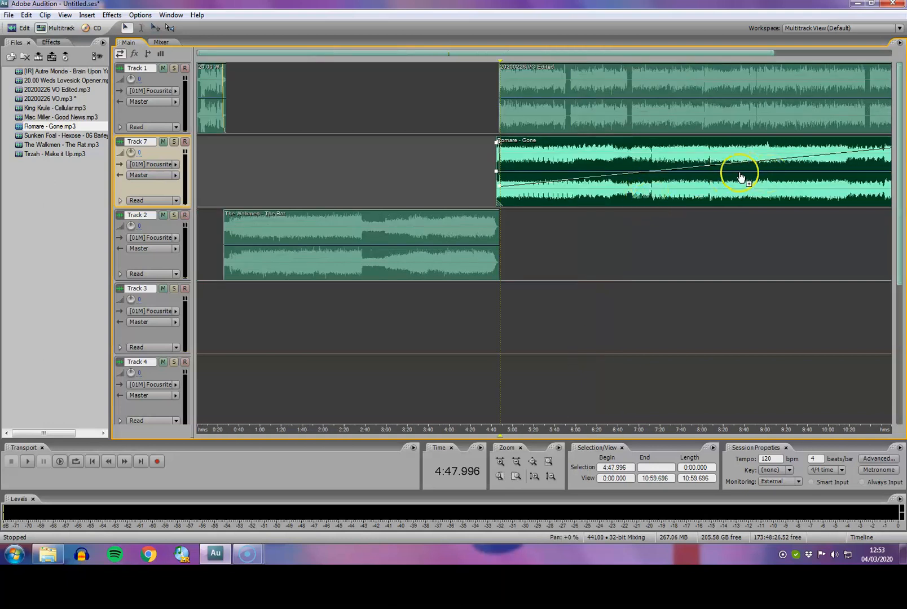
{"action": "scroll", "coordinate": [741, 177], "scroll_direction": "down", "scroll_amount": 2}
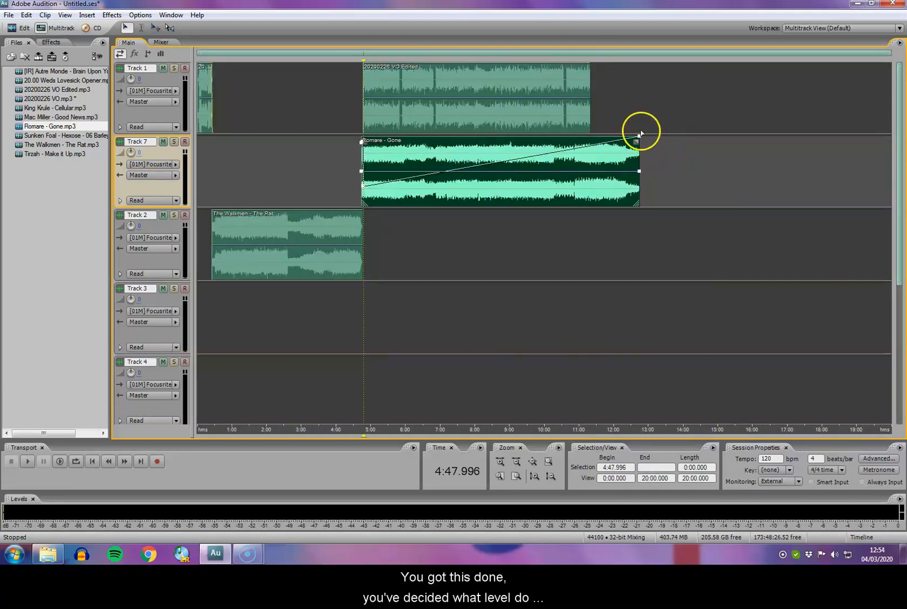
{"action": "left_click", "coordinate": [639, 138]}
{"action": "left_click_drag", "start_coordinate": [640, 138], "coordinate": [637, 188]}
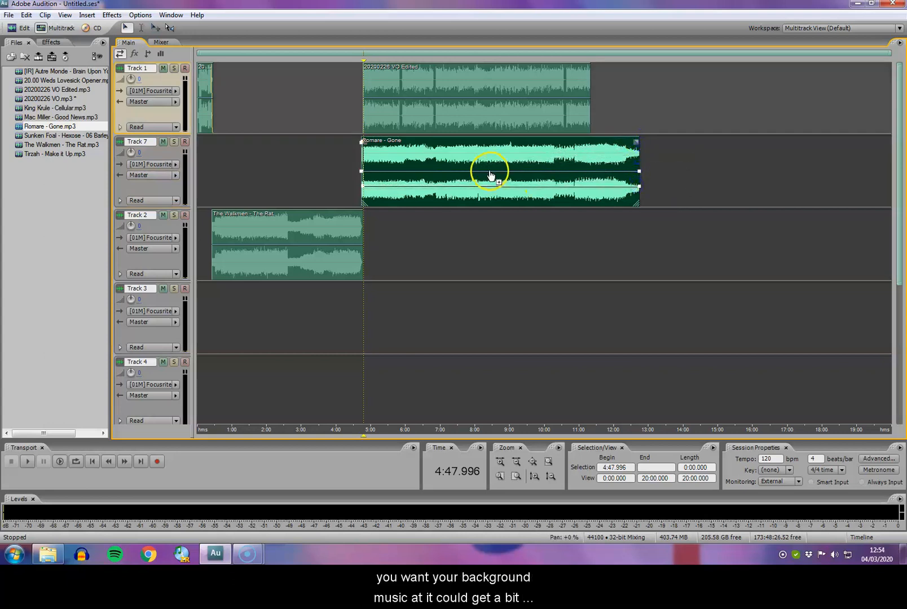
{"action": "scroll", "coordinate": [573, 178], "scroll_direction": "up", "scroll_amount": 8}
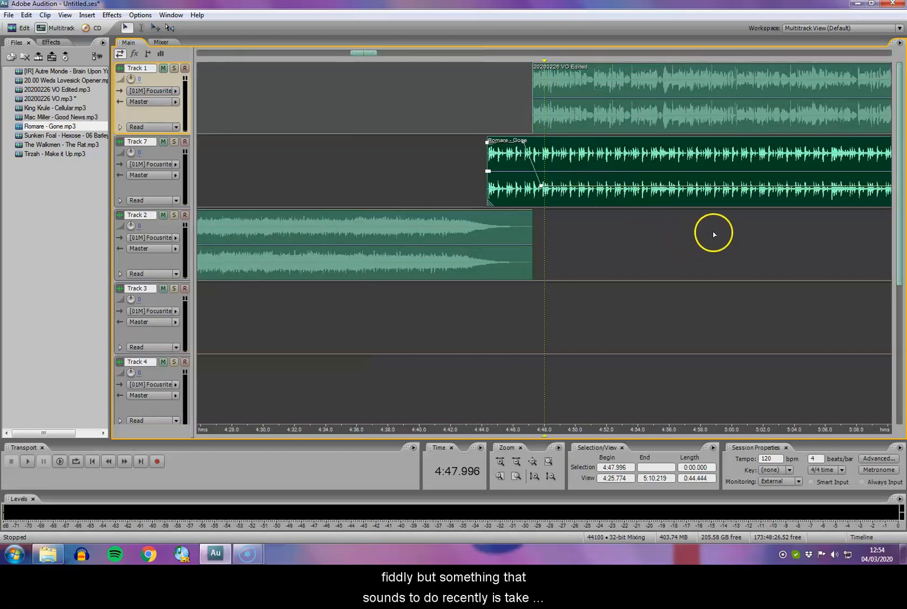
{"action": "left_click", "coordinate": [673, 252]}
{"action": "double_click", "coordinate": [650, 89]}
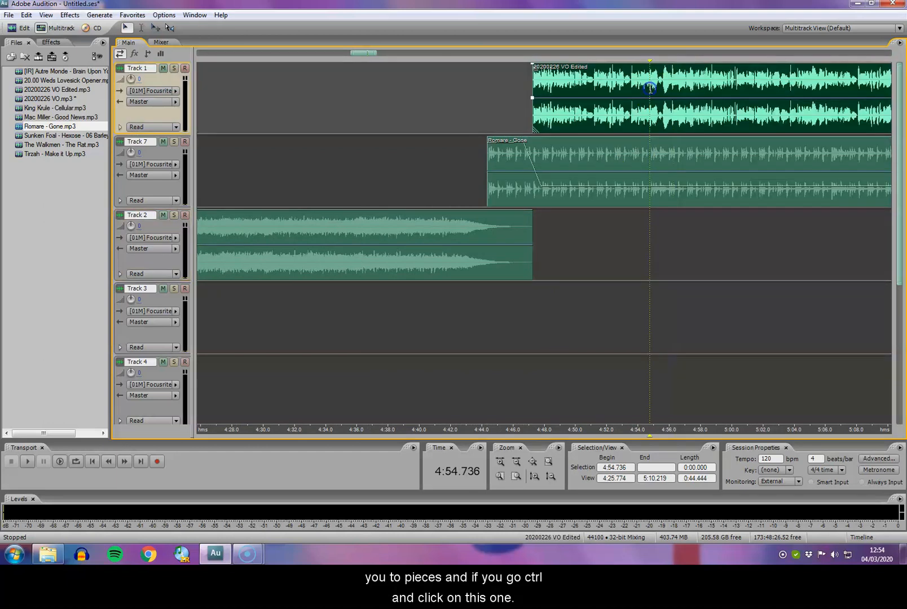
{"action": "left_click", "coordinate": [47, 30]}
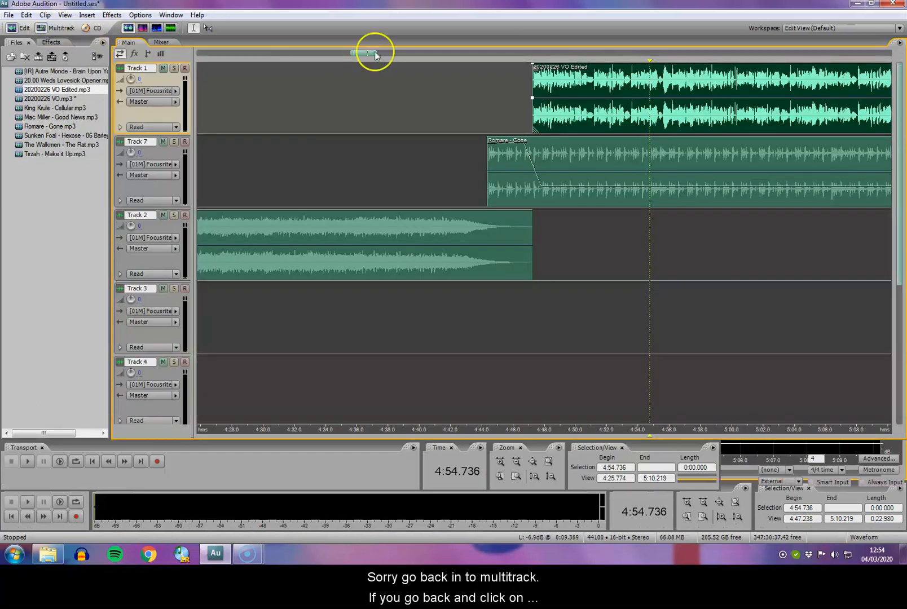
Step: Group the 20200226 VO Edited and Romare - Gone clips
{"action": "left_click", "coordinate": [599, 120]}
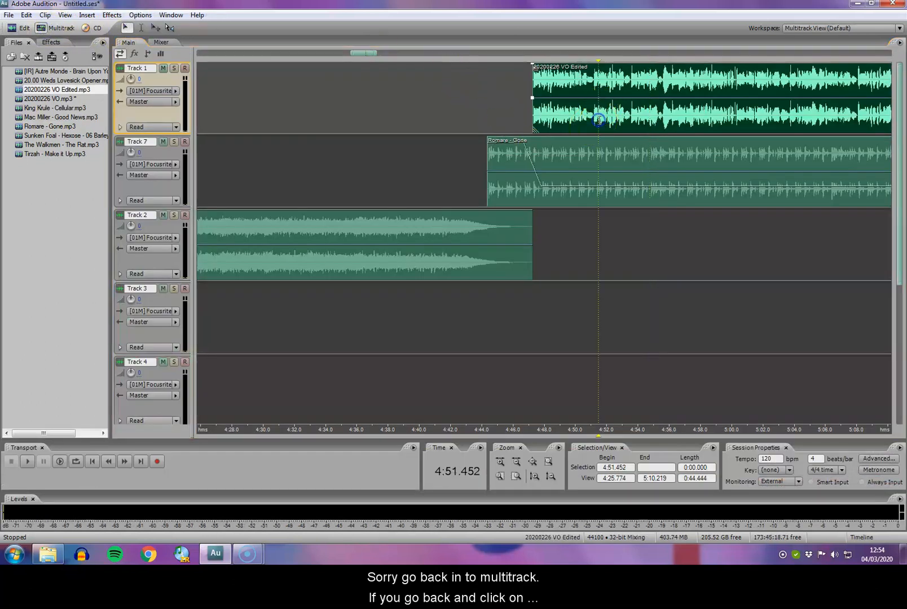
{"action": "left_click", "coordinate": [617, 153], "text": "ctrl"}
{"action": "right_click", "coordinate": [617, 153]}
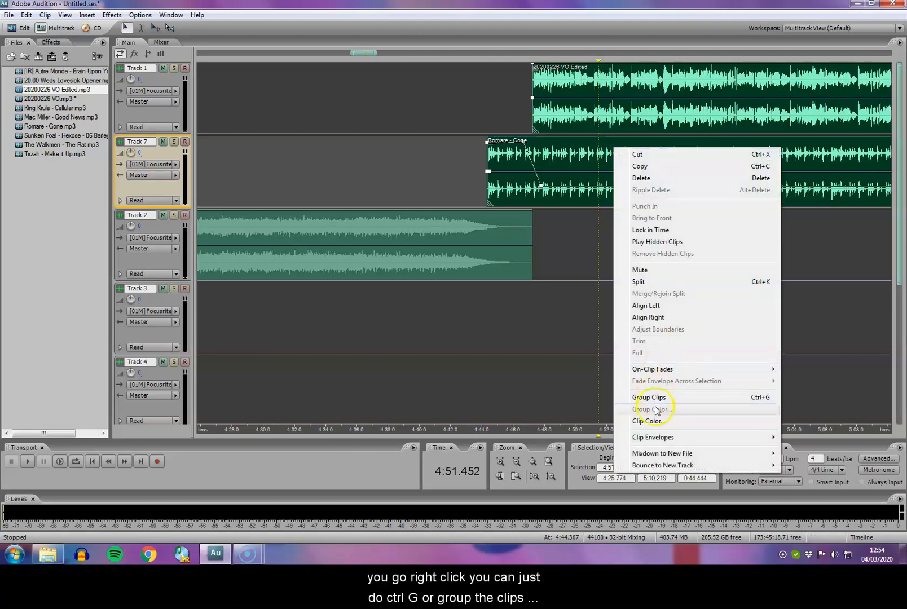
{"action": "left_click", "coordinate": [658, 400]}
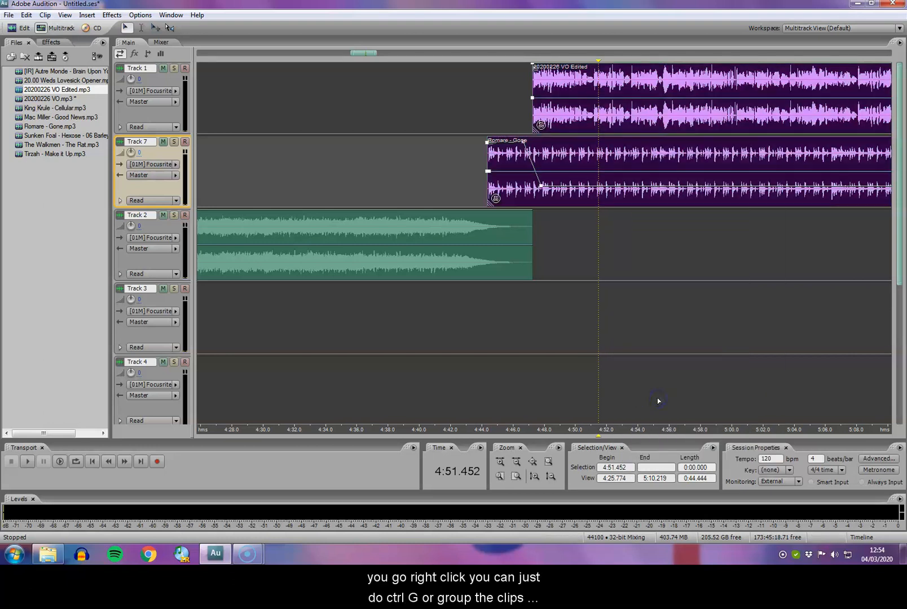
Step: Try moving the grouped voice-over and background music to start at about 7:35, and undo the move
{"action": "scroll", "coordinate": [659, 397], "scroll_direction": "down", "scroll_amount": 5}
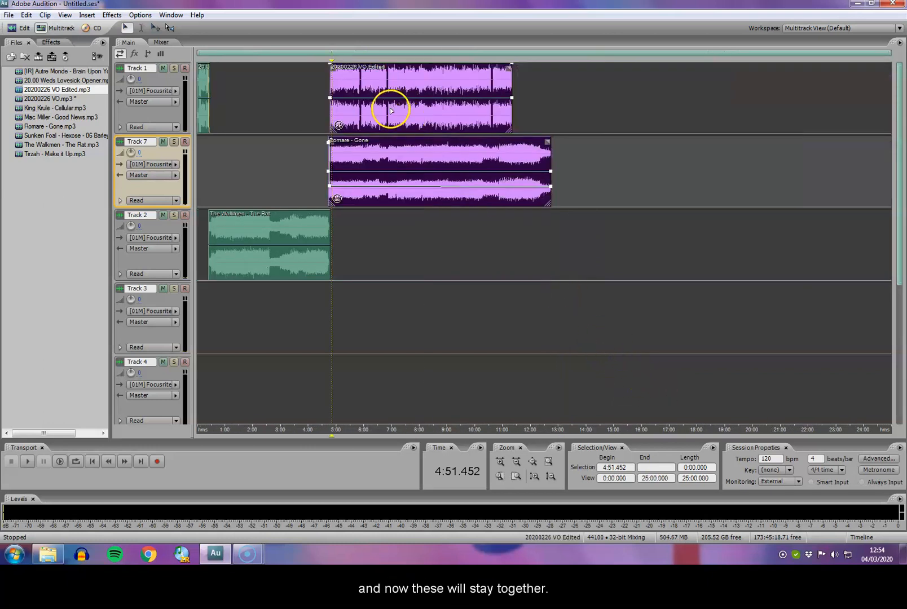
{"action": "left_click_drag", "start_coordinate": [393, 154], "coordinate": [469, 155]}
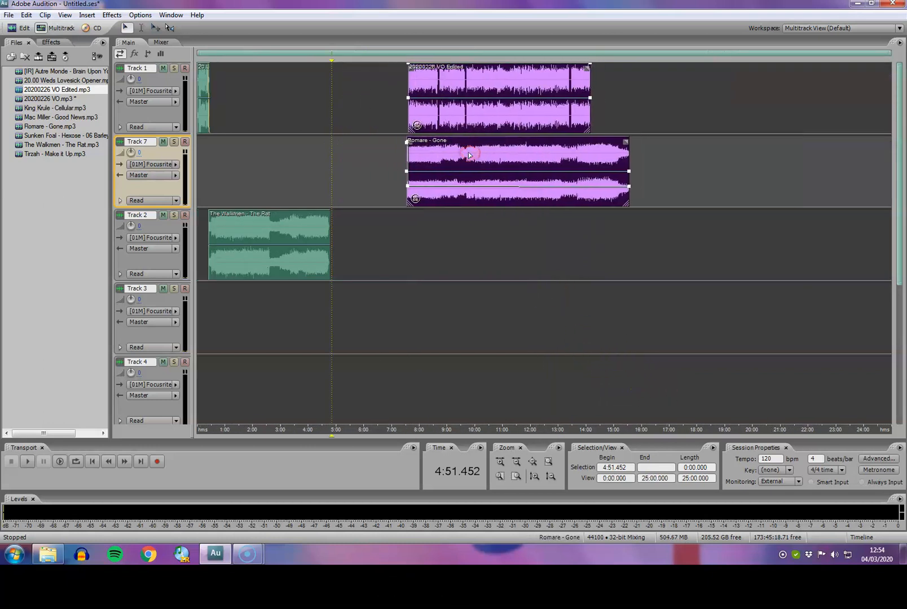
{"action": "key", "text": "ctrl+z"}
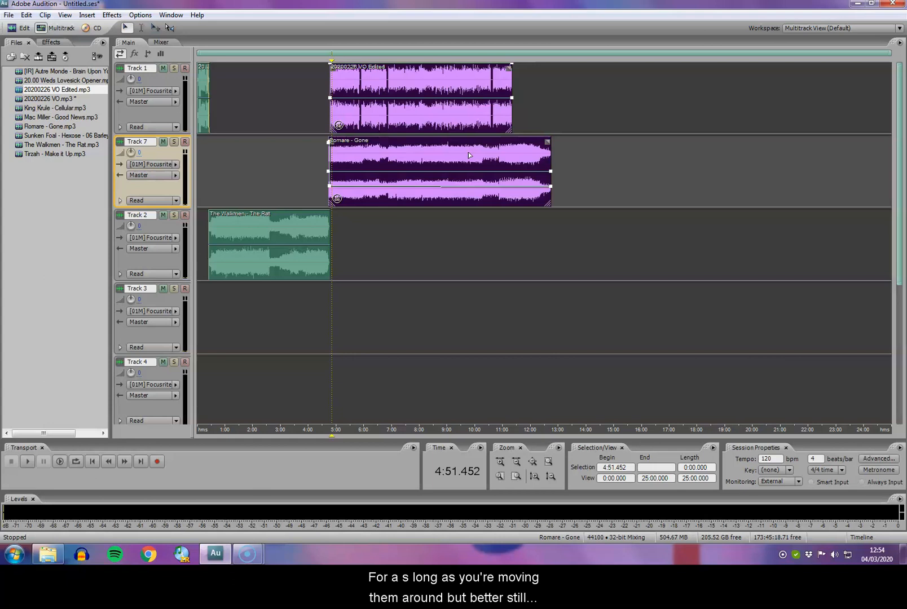
Step: Play the grouped clips from about 5:46.8 into the voice-over's first silent gap, and stop playback
{"action": "scroll", "coordinate": [469, 154], "scroll_direction": "up", "scroll_amount": 1}
{"action": "scroll", "coordinate": [697, 183], "scroll_direction": "up", "scroll_amount": 1}
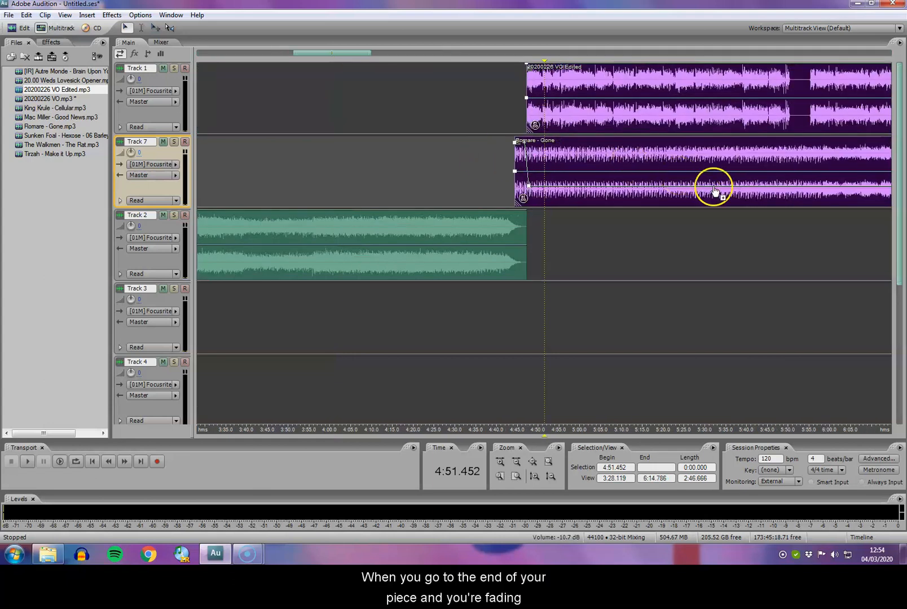
{"action": "left_click", "coordinate": [775, 117]}
{"action": "key", "text": "space"}
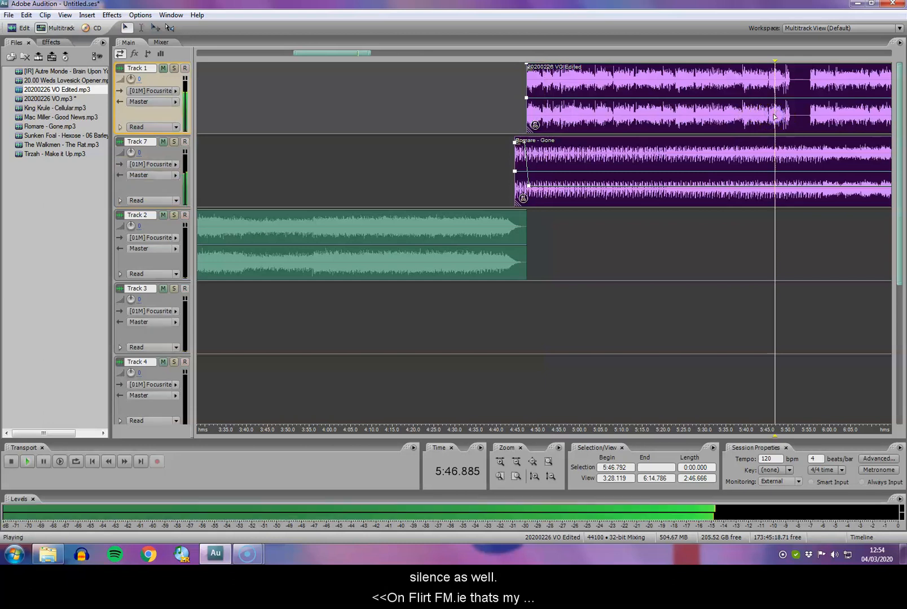
{"action": "scroll", "coordinate": [773, 117], "scroll_direction": "up", "scroll_amount": 1}
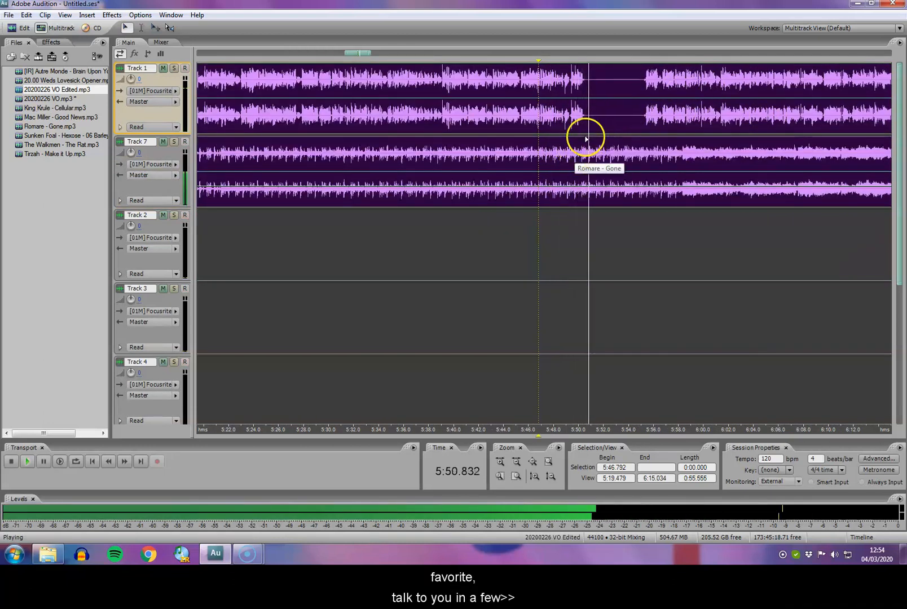
{"action": "key", "text": "space"}
Step: Split the grouped voice-over and Romare - Gone clips at about 5:54.8 and move the second part to about 6:05 on Tracks 7 and 2
{"action": "left_click", "coordinate": [640, 117]}
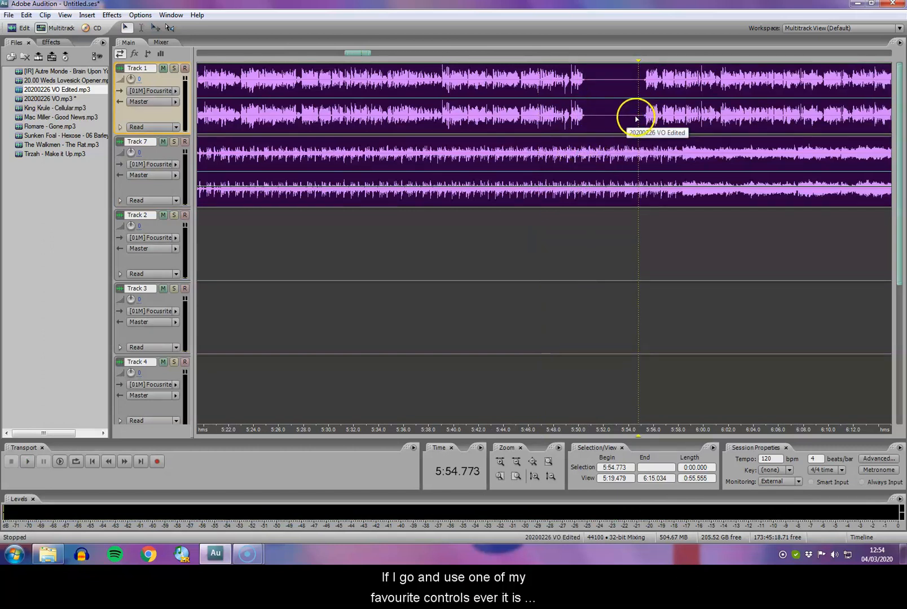
{"action": "right_click", "coordinate": [636, 118]}
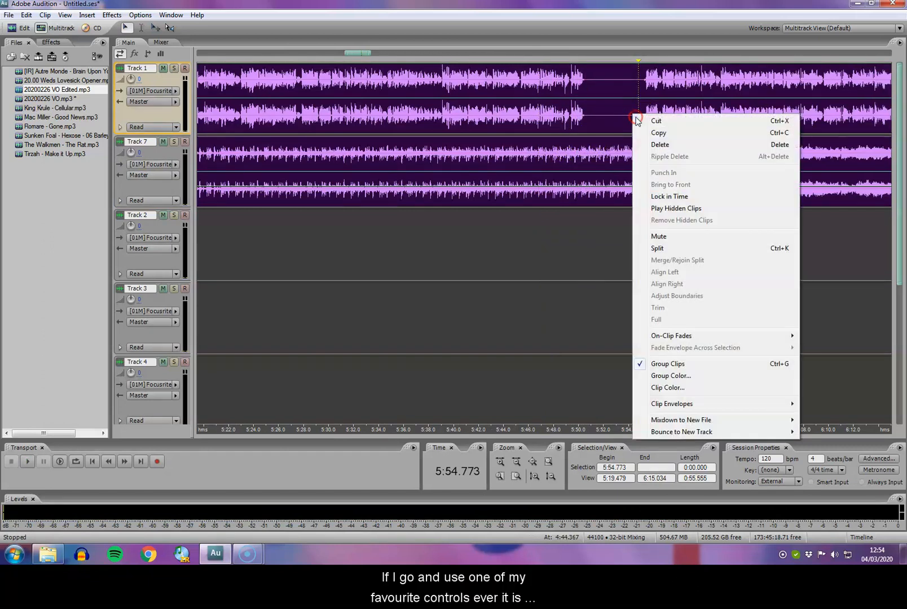
{"action": "left_click", "coordinate": [658, 249]}
{"action": "left_click_drag", "start_coordinate": [675, 102], "coordinate": [807, 200]}
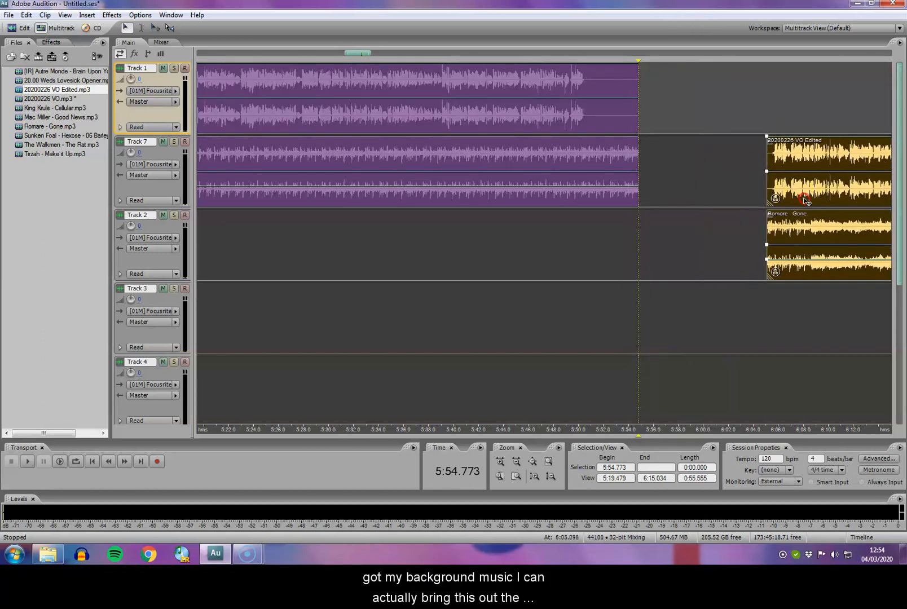
Step: Extend the start of the second grouped link back to about 6:00.8 and add a fade-in ending at about 6:05
{"action": "left_click", "coordinate": [782, 233]}
{"action": "left_click_drag", "start_coordinate": [766, 233], "coordinate": [713, 230]}
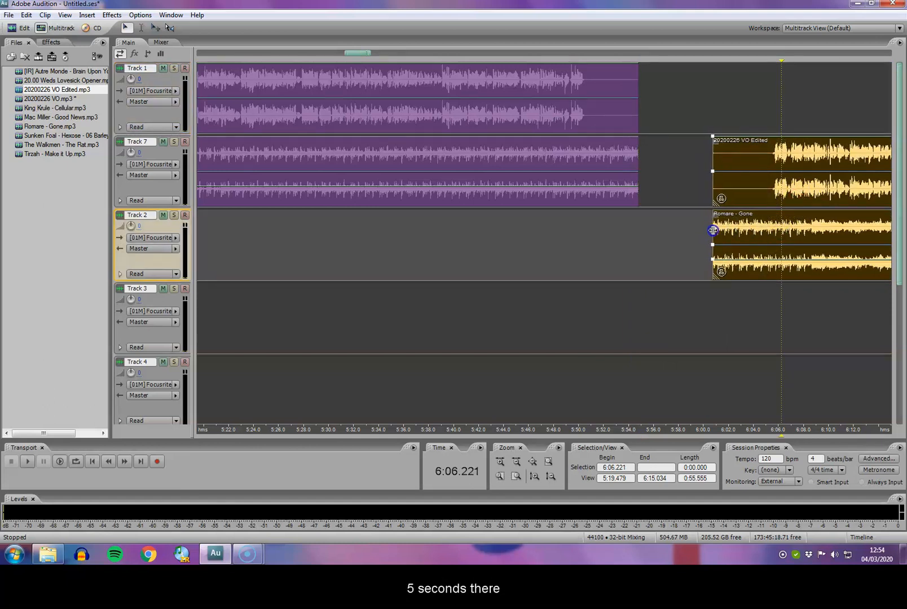
{"action": "mouse_move", "coordinate": [713, 141]}
{"action": "left_mouse_down"}
{"action": "mouse_move", "coordinate": [753, 197]}
{"action": "mouse_move", "coordinate": [770, 193]}
{"action": "left_mouse_up"}
Step: Fade out the first grouped link from about 5:50.7 to its end, and play it from about 5:46.3
{"action": "left_click", "coordinate": [614, 160]}
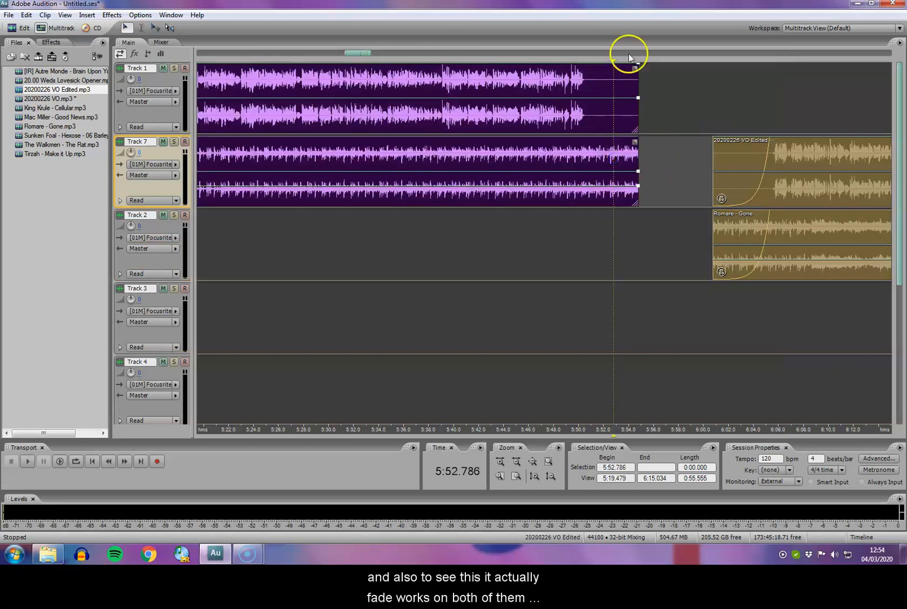
{"action": "left_click_drag", "start_coordinate": [637, 64], "coordinate": [587, 105]}
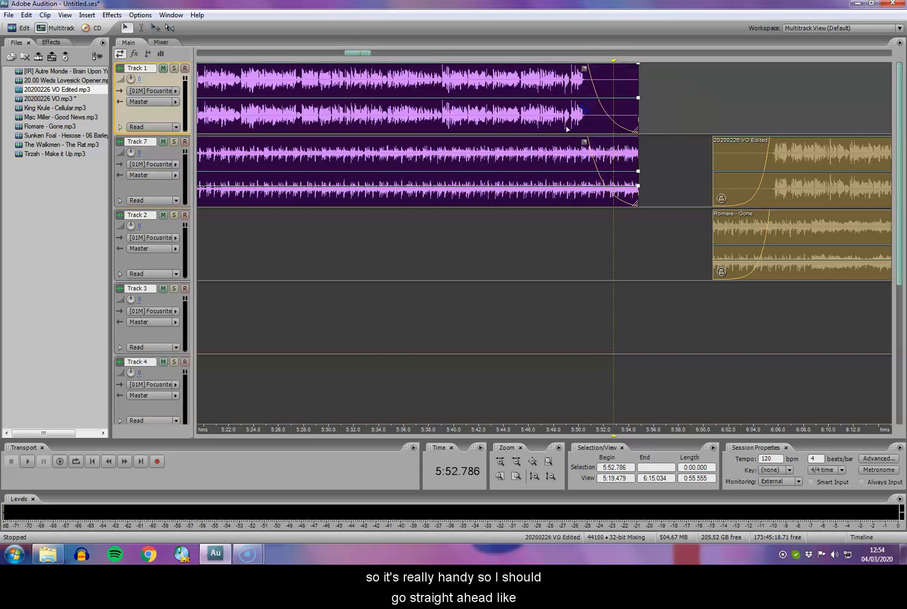
{"action": "left_click", "coordinate": [532, 253]}
{"action": "key", "text": "space"}
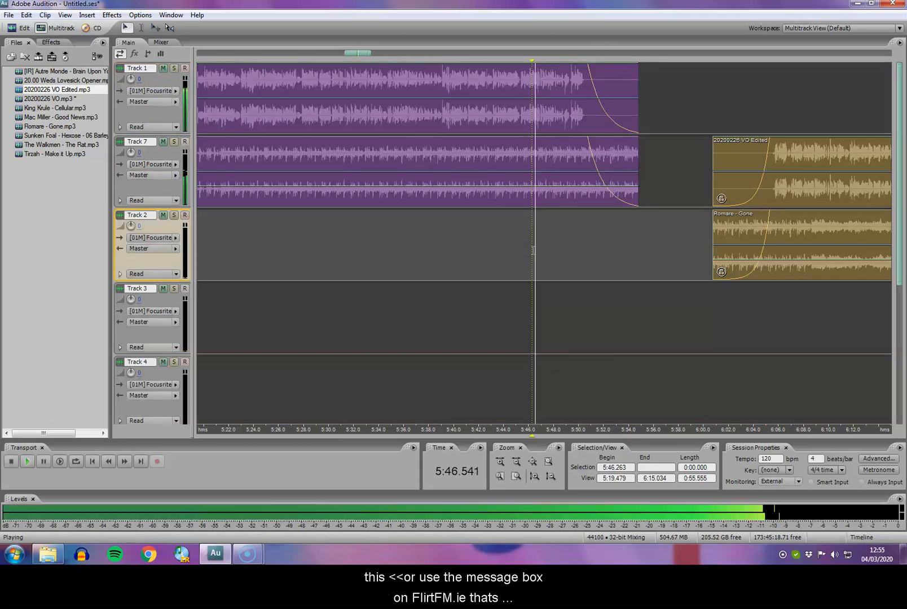
{"action": "scroll", "coordinate": [543, 240], "scroll_direction": "down", "scroll_amount": 3}
{"action": "key", "text": "space"}
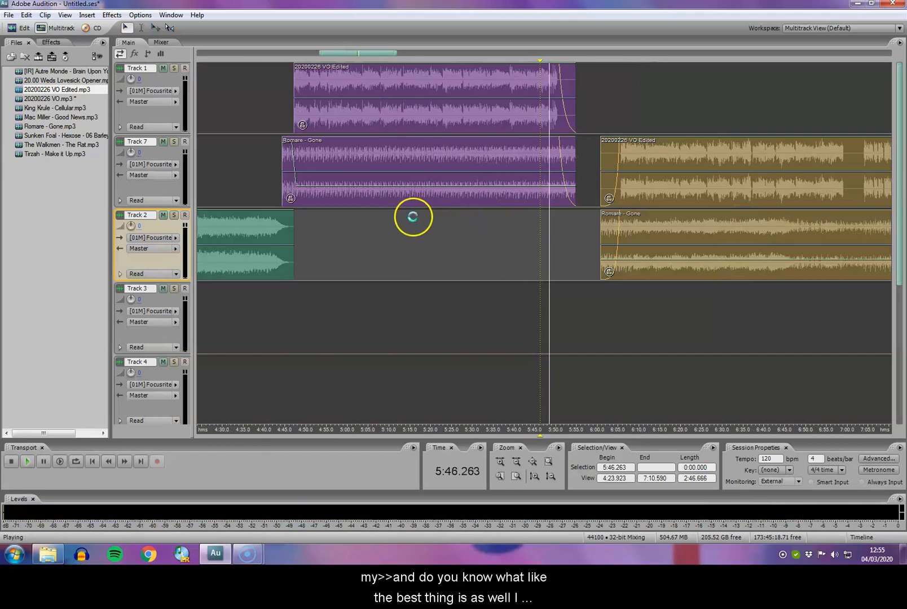
Step: Nudge the ducked and end volume points of the first Romare - Gone clip slightly lower, and play it from about 5:43.5
{"action": "left_click", "coordinate": [297, 189]}
{"action": "left_click_drag", "start_coordinate": [298, 187], "coordinate": [298, 190]}
{"action": "left_click_drag", "start_coordinate": [573, 186], "coordinate": [576, 190]}
{"action": "left_click", "coordinate": [528, 204]}
{"action": "key", "text": "space"}
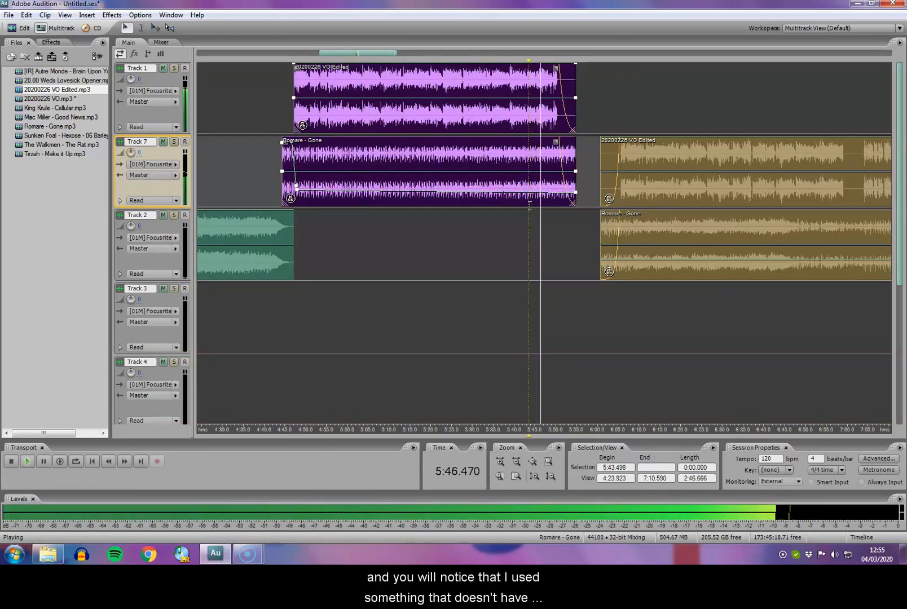
{"action": "key", "text": "space"}
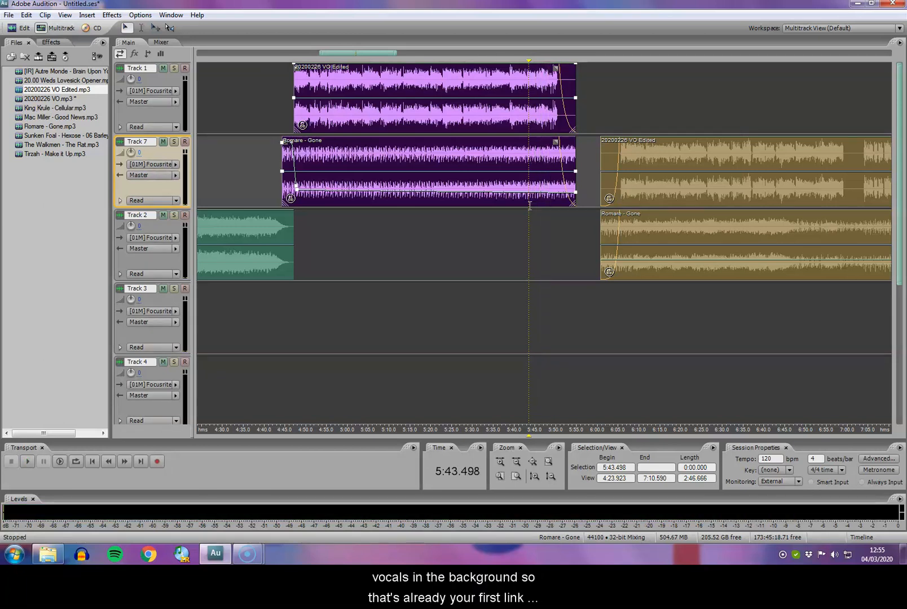
Step: Move the second grouped link to about 14:50 and place [IR] Autre Monde - Brain Upon Your Pillow on Track 2 at about 5:53
{"action": "scroll", "coordinate": [529, 206], "scroll_direction": "down", "scroll_amount": 5}
{"action": "left_click_drag", "start_coordinate": [477, 161], "coordinate": [813, 171]}
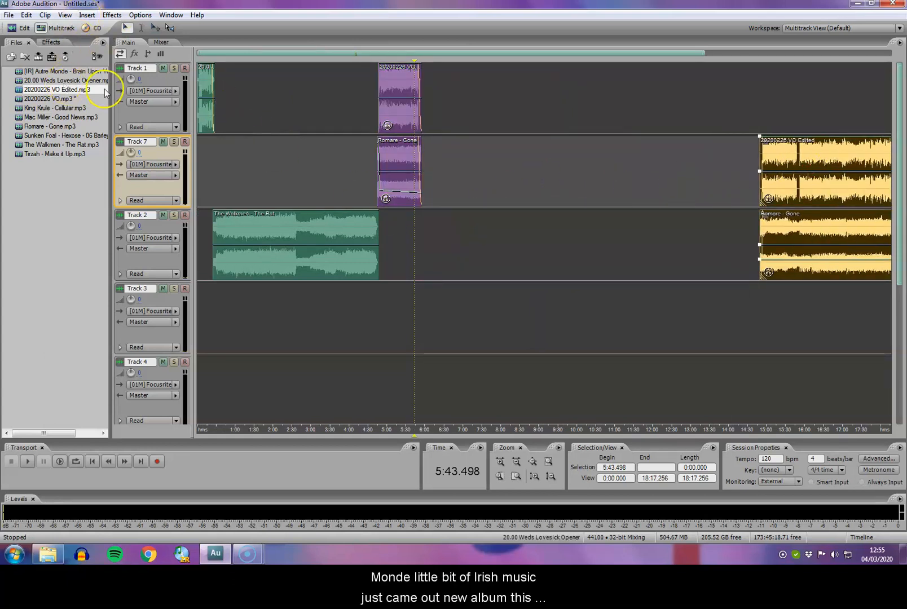
{"action": "left_click_drag", "start_coordinate": [44, 72], "coordinate": [451, 228]}
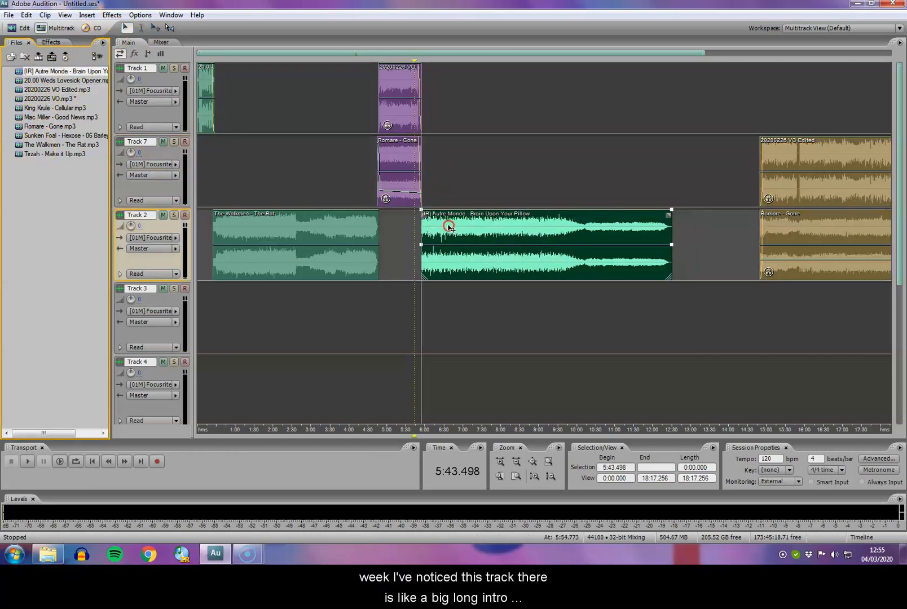
{"action": "key", "text": "equal"}
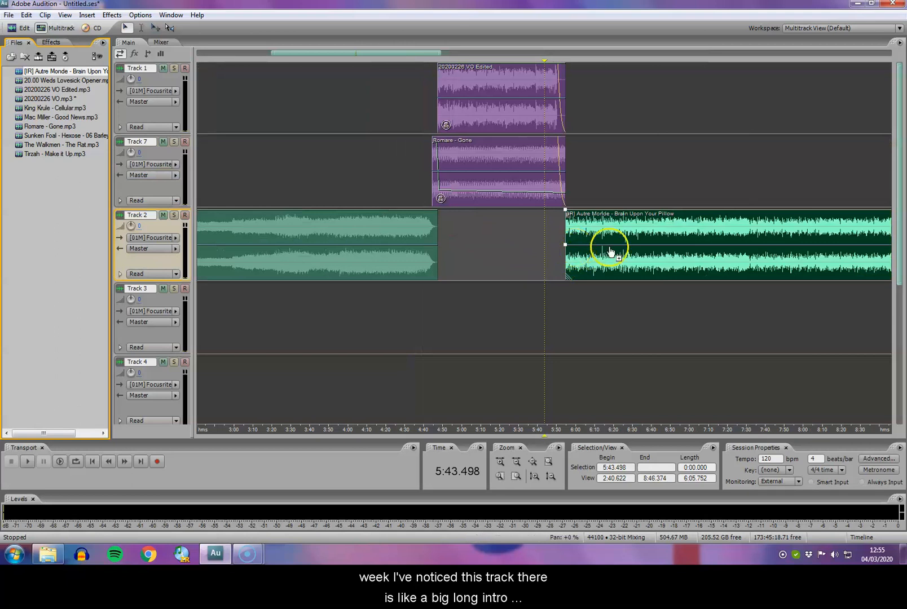
{"action": "key", "text": "equal"}
{"action": "left_click_drag", "start_coordinate": [722, 240], "coordinate": [719, 242]}
Step: Play the transition from the first link into Brain Upon Your Pillow, starting at about 5:48.2
{"action": "left_click", "coordinate": [596, 272]}
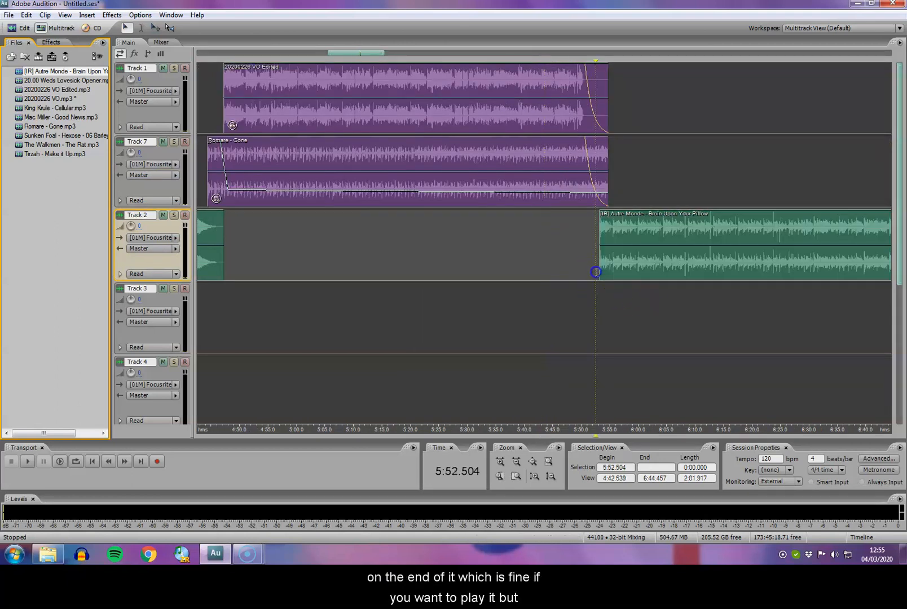
{"action": "key", "text": "space"}
{"action": "key", "text": "space"}
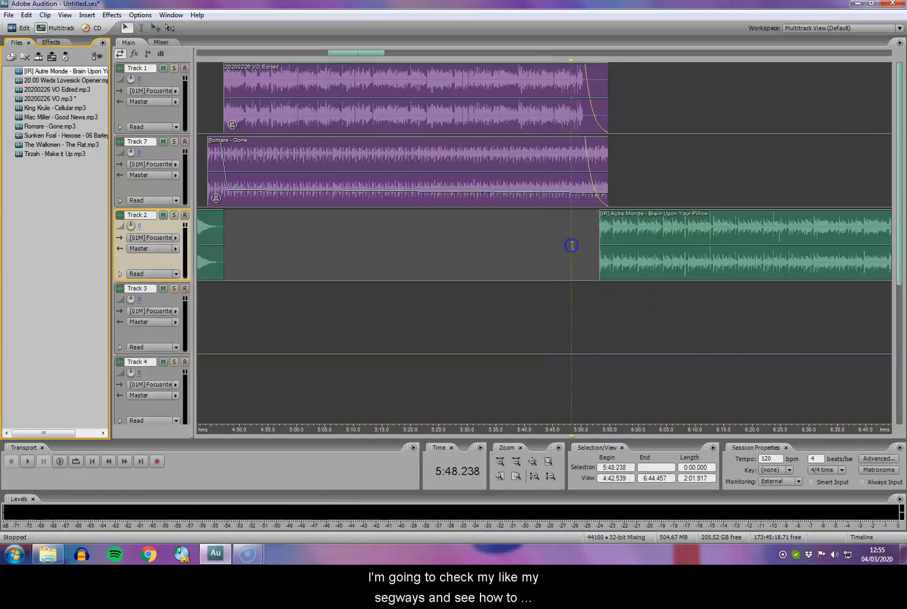
{"action": "key", "text": "space"}
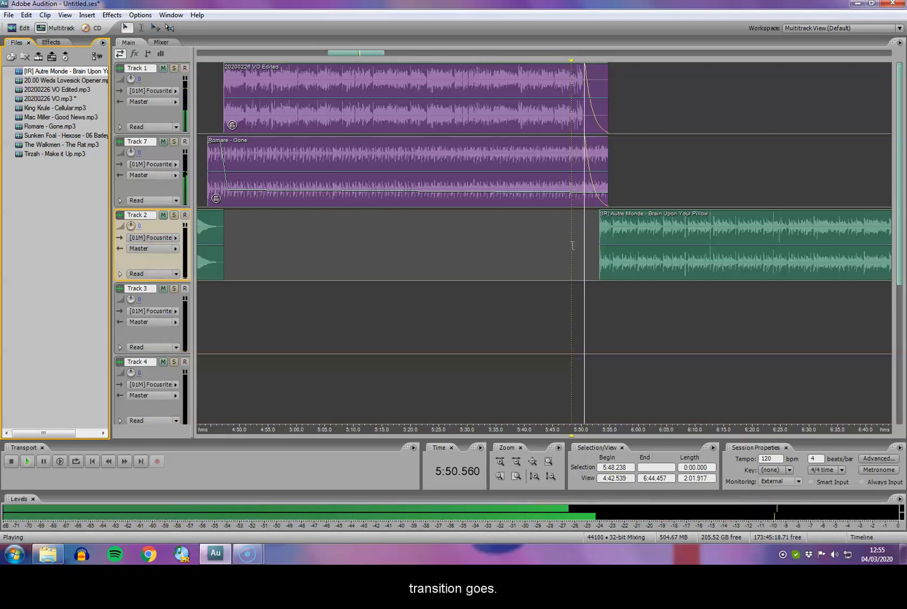
{"action": "scroll", "coordinate": [572, 246], "scroll_direction": "up", "scroll_amount": 1}
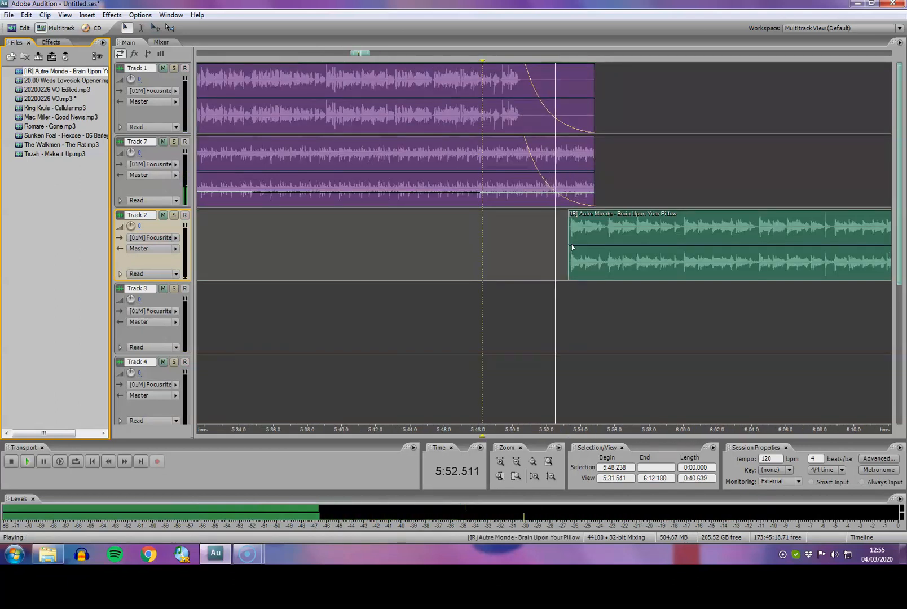
{"action": "key", "text": "space"}
Step: Move Brain Upon Your Pillow earlier to start at about 5:51.7, and play the transition from about 5:50.9
{"action": "left_click_drag", "start_coordinate": [621, 223], "coordinate": [598, 221]}
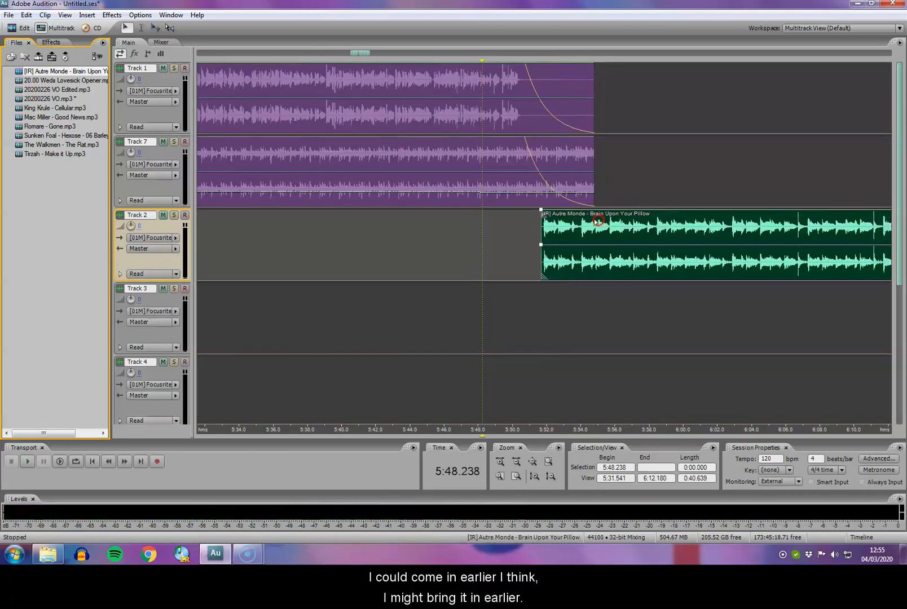
{"action": "left_click", "coordinate": [528, 234]}
{"action": "key", "text": "space"}
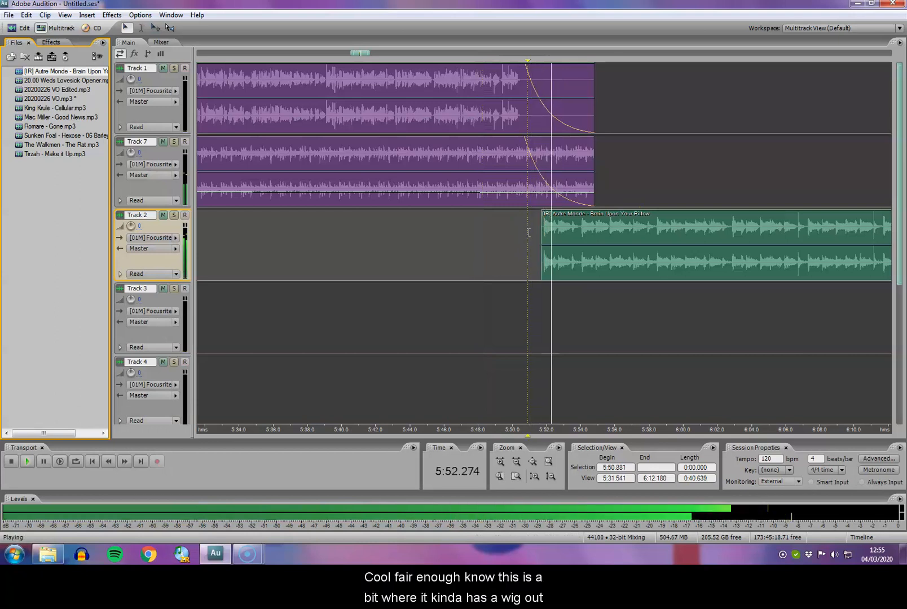
{"action": "scroll", "coordinate": [529, 232], "scroll_direction": "down", "scroll_amount": 3}
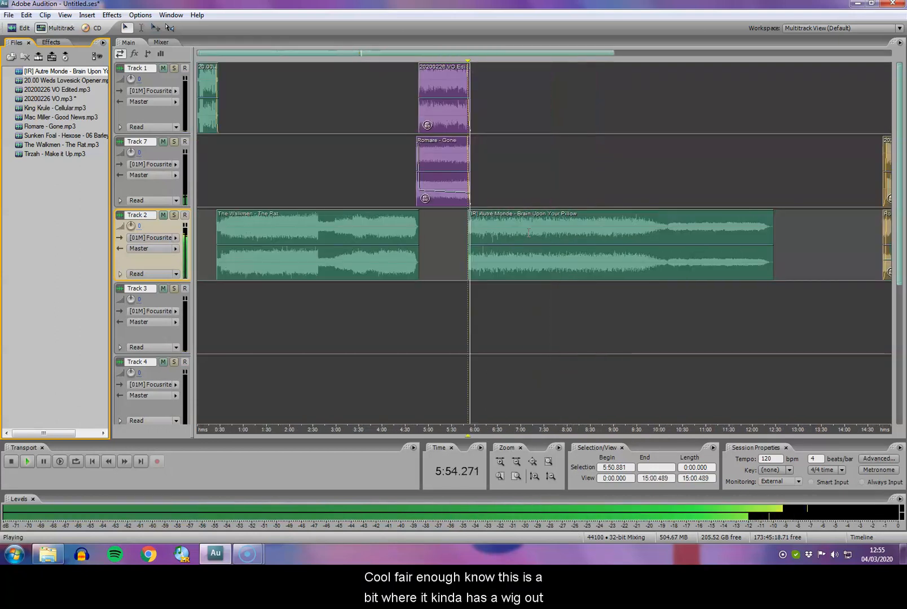
{"action": "key", "text": "space"}
Step: Listen to the outro of Brain Upon Your Pillow at about 10:40.7 and trim the clip's end back to about 10:11.5
{"action": "left_click", "coordinate": [666, 229]}
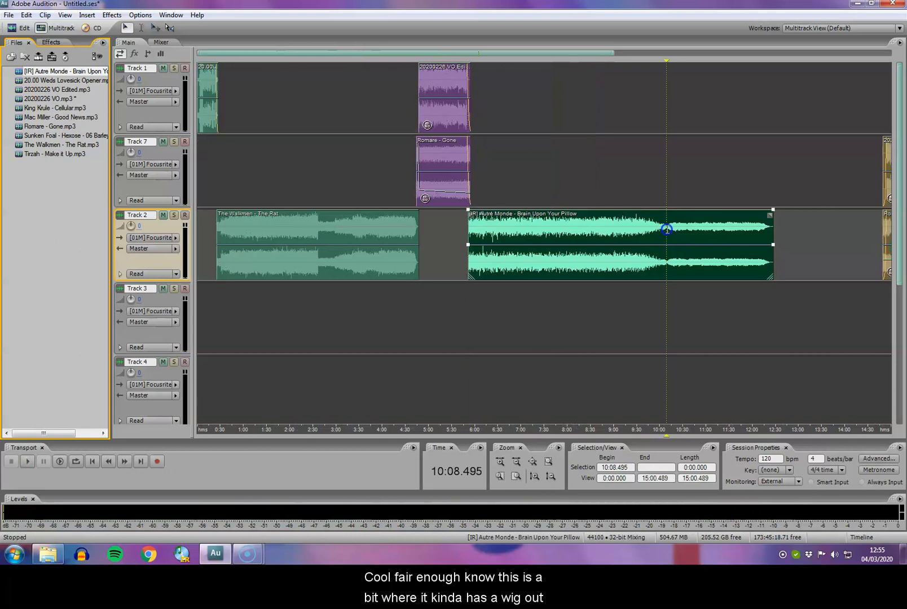
{"action": "key", "text": "space"}
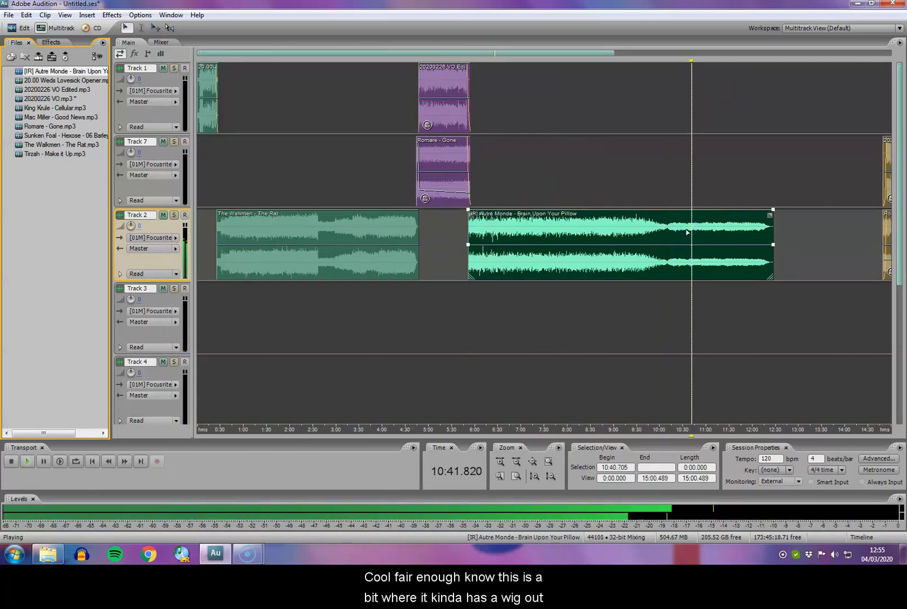
{"action": "key", "text": "space"}
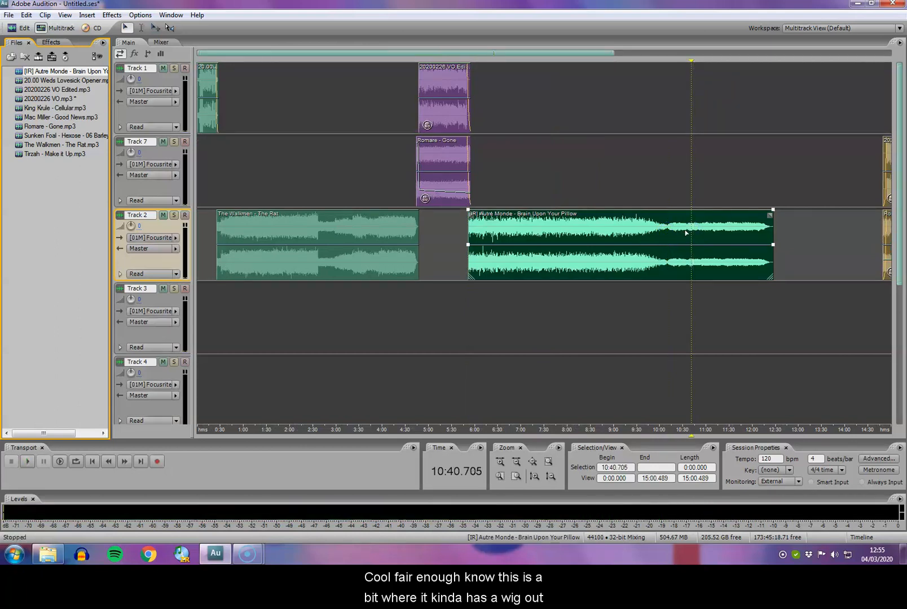
{"action": "scroll", "coordinate": [686, 232], "scroll_direction": "up", "scroll_amount": 1}
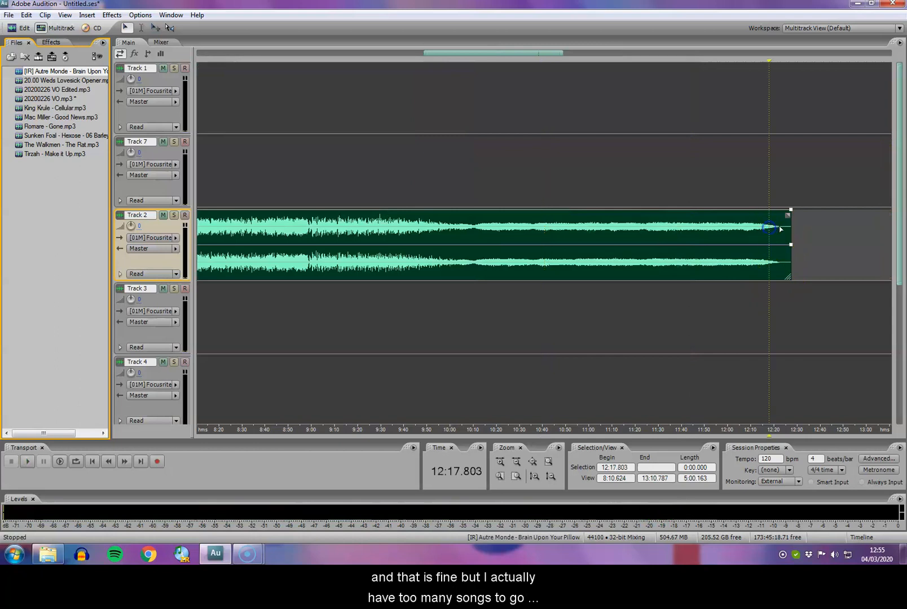
{"action": "left_click_drag", "start_coordinate": [791, 226], "coordinate": [491, 236]}
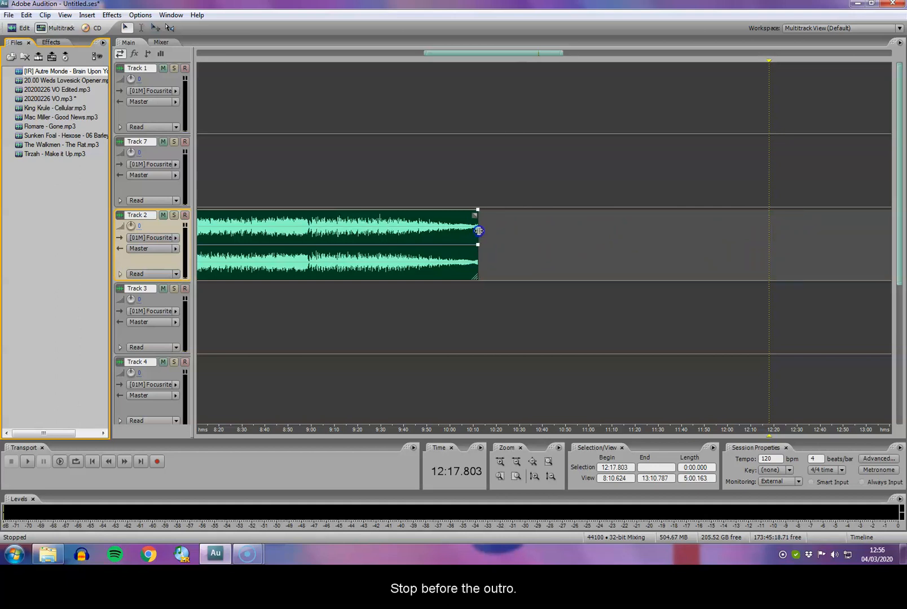
Step: Play the trimmed ending of Brain Upon Your Pillow from about 10:03.4
{"action": "scroll", "coordinate": [711, 275], "scroll_direction": "up", "scroll_amount": 1}
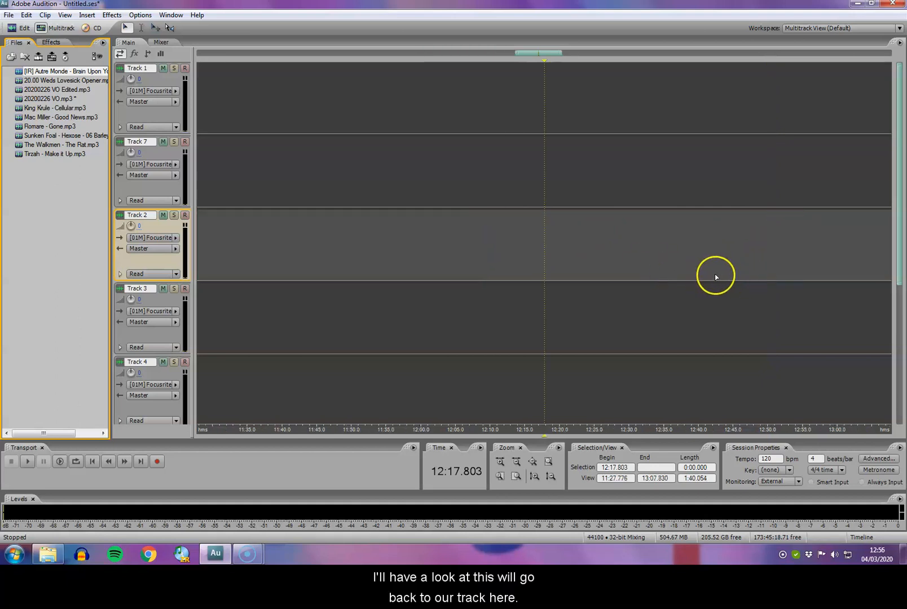
{"action": "left_click_drag", "start_coordinate": [550, 54], "coordinate": [498, 54]}
{"action": "left_click", "coordinate": [402, 167]}
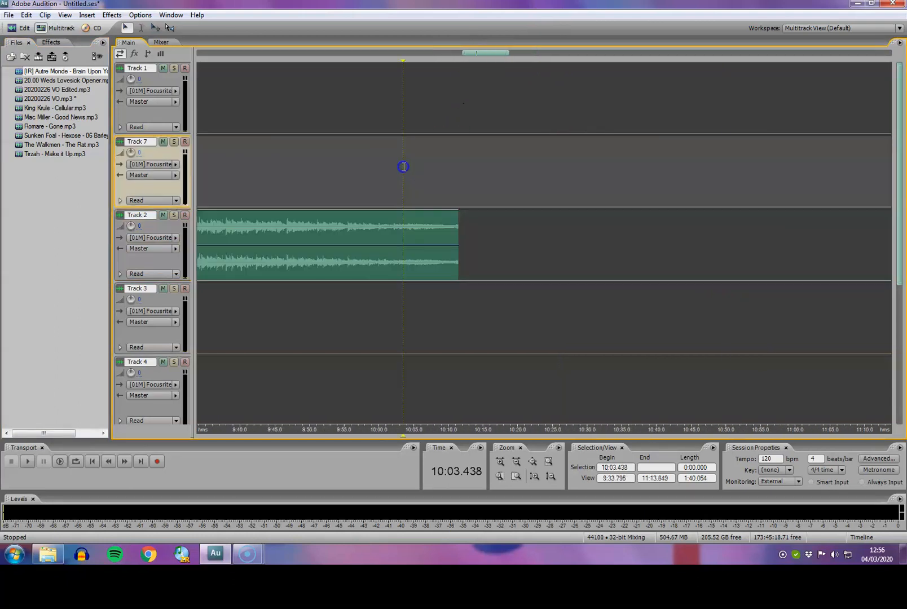
{"action": "key", "text": "space"}
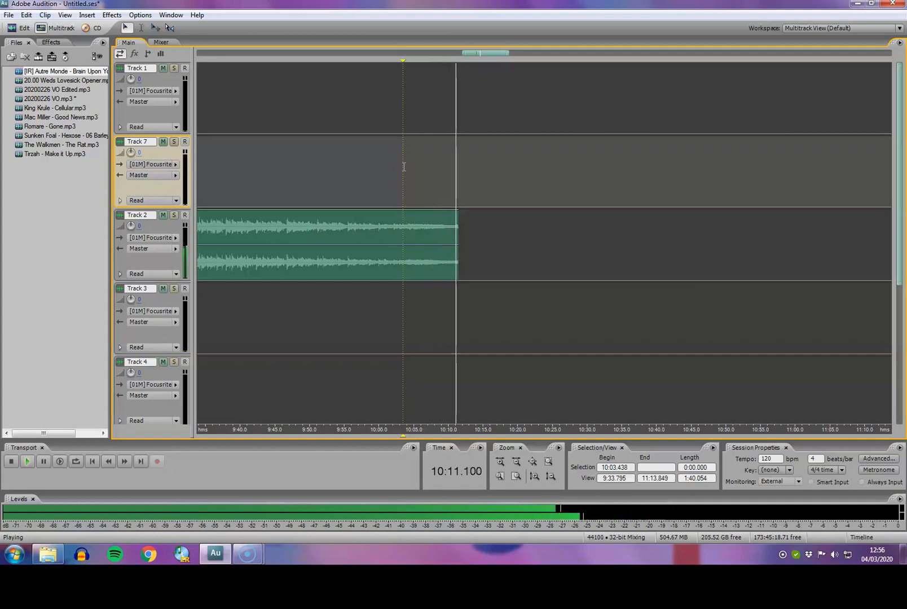
{"action": "key", "text": "space"}
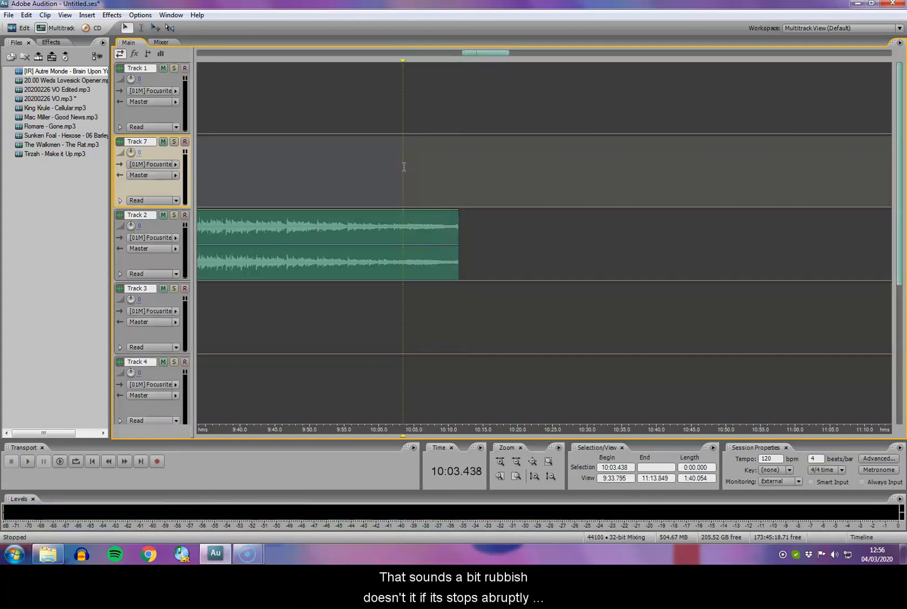
Step: Try a fade-out with linear value 19 on the end of Brain Upon Your Pillow, starting at about 10:02, and play it
{"action": "left_click", "coordinate": [437, 222]}
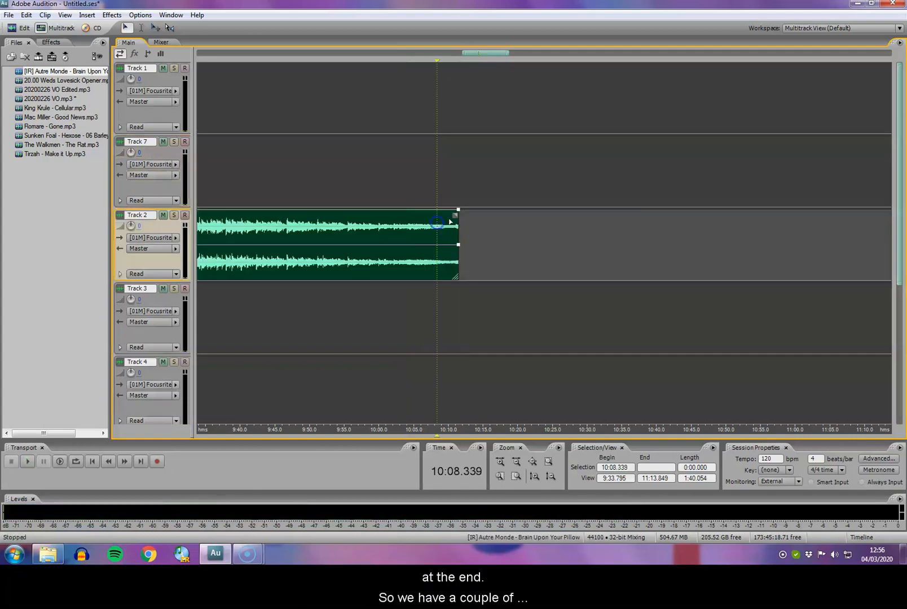
{"action": "left_click_drag", "start_coordinate": [449, 216], "coordinate": [392, 214]}
{"action": "key", "text": "space"}
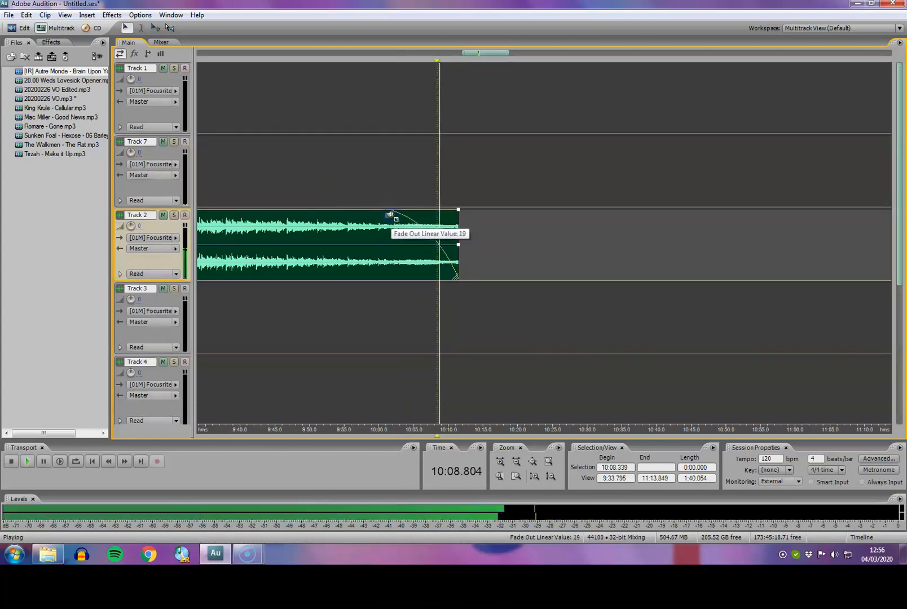
{"action": "key", "text": "space"}
{"action": "left_click_drag", "start_coordinate": [389, 212], "coordinate": [348, 223]}
{"action": "key", "text": "space"}
{"action": "key", "text": "space"}
{"action": "left_click", "coordinate": [388, 223]}
{"action": "right_click", "coordinate": [363, 225]}
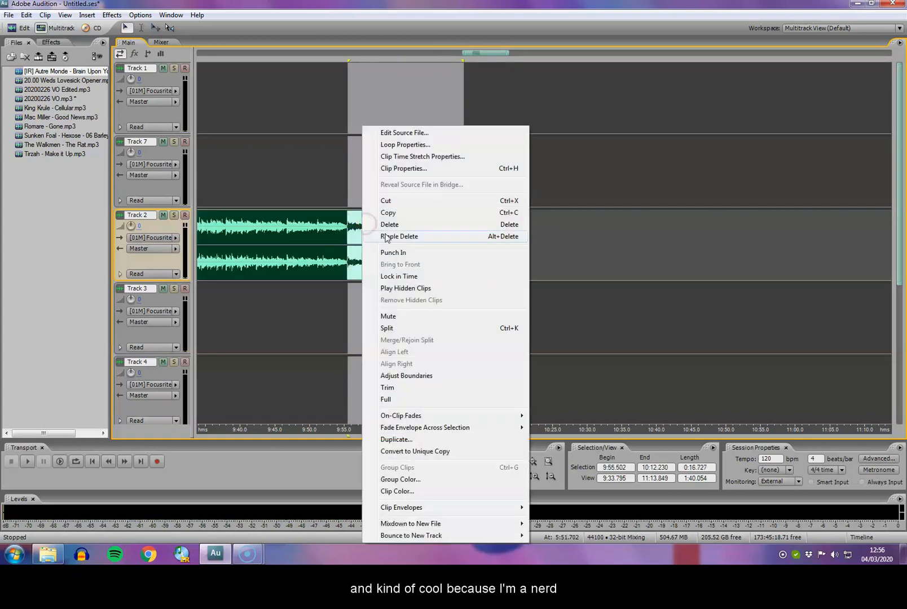
{"action": "left_click", "coordinate": [572, 254]}
Step: Apply a sinusoidal fade envelope to the end of Brain Upon Your Pillow across the selection from about 9:53.9 to 10:13.2
{"action": "left_click_drag", "start_coordinate": [470, 244], "coordinate": [337, 240]}
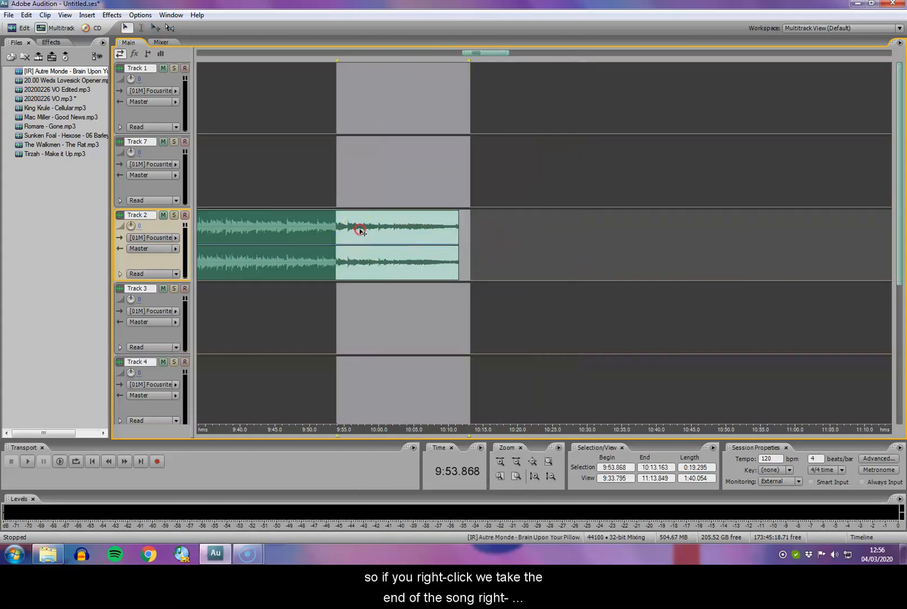
{"action": "right_click", "coordinate": [361, 230]}
{"action": "mouse_move", "coordinate": [453, 428]}
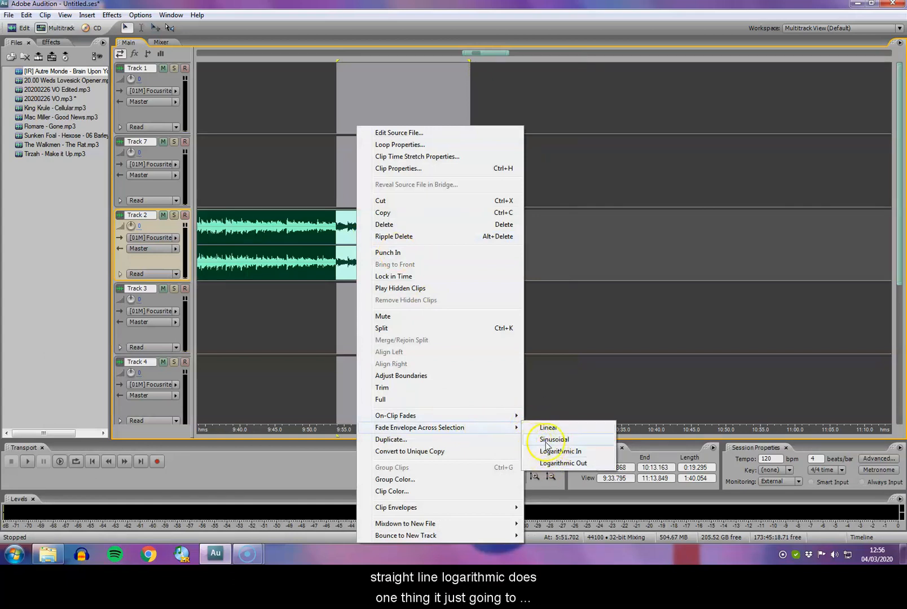
{"action": "left_click", "coordinate": [562, 440]}
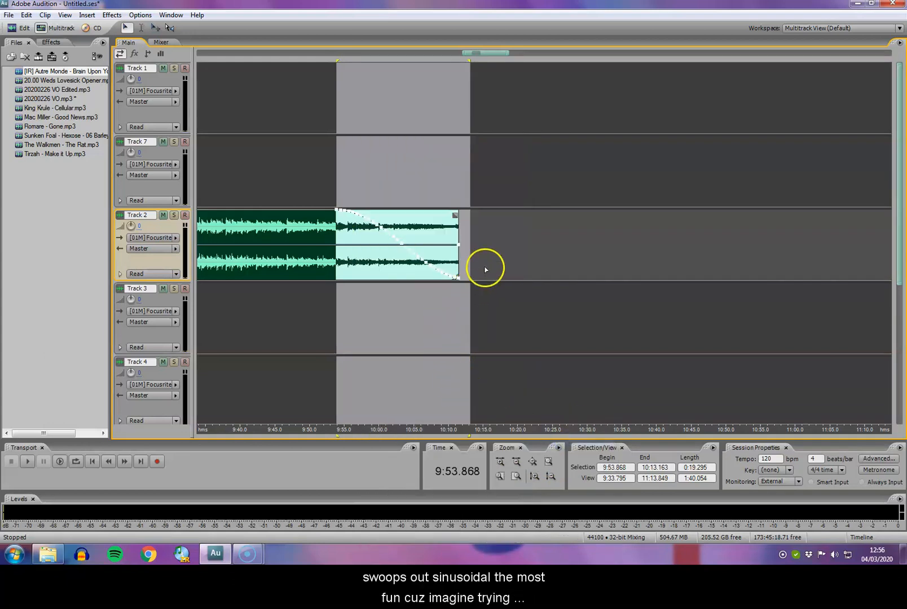
Step: Play the sinusoidal fade-out at the end of Brain Upon Your Pillow from about 9:55.1
{"action": "key", "text": "equal"}
{"action": "left_click", "coordinate": [474, 259]}
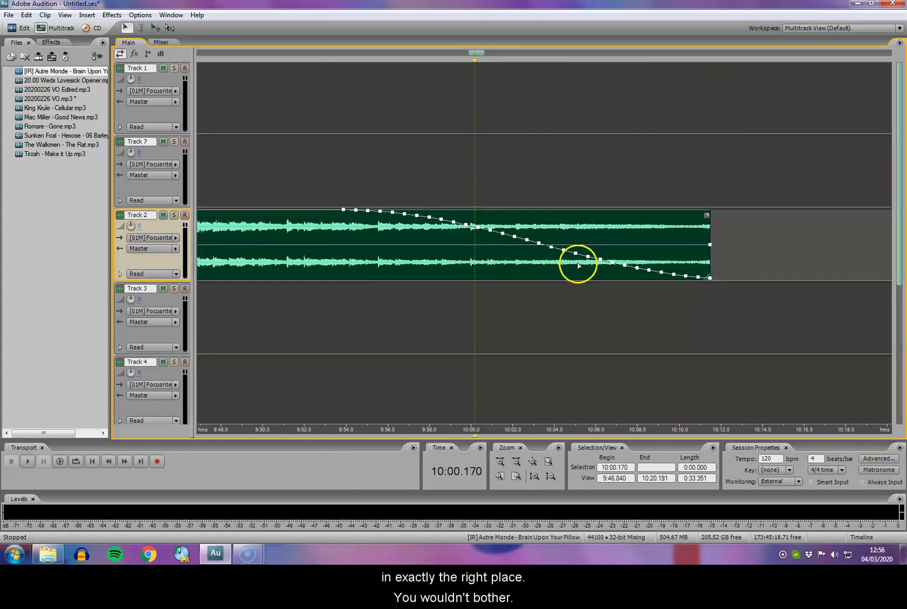
{"action": "left_click", "coordinate": [369, 303]}
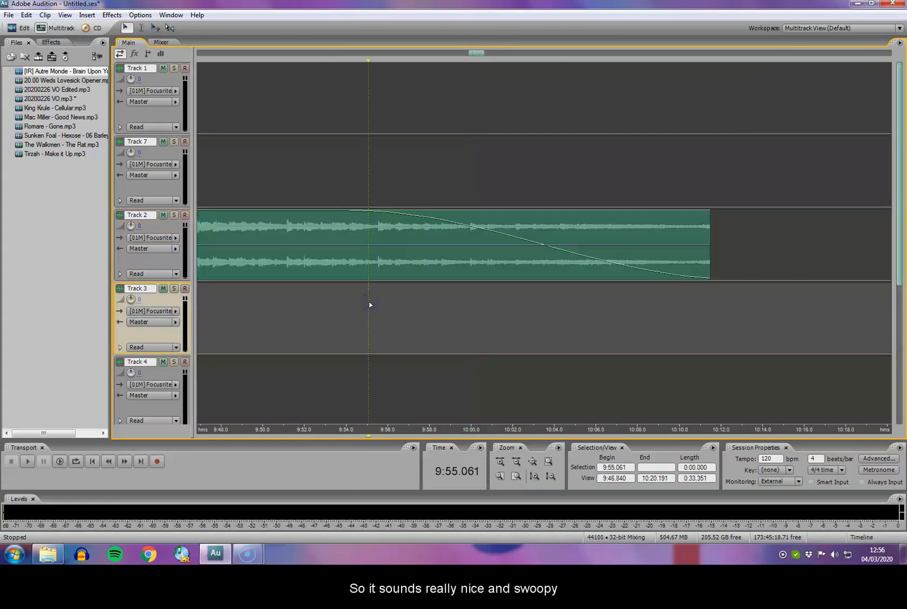
{"action": "key", "text": "space"}
{"action": "key", "text": "minus"}
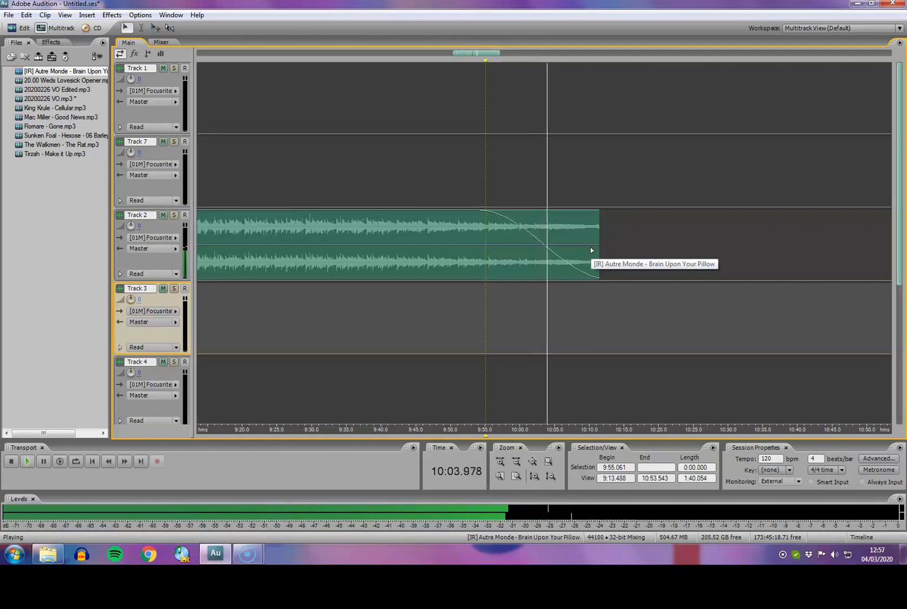
{"action": "key", "text": "space"}
Step: Place Tirzah - Make it Up on Track 7 at about 10:05.0 and play the transition from about 10:03.0
{"action": "left_click", "coordinate": [525, 186]}
{"action": "left_click", "coordinate": [555, 183]}
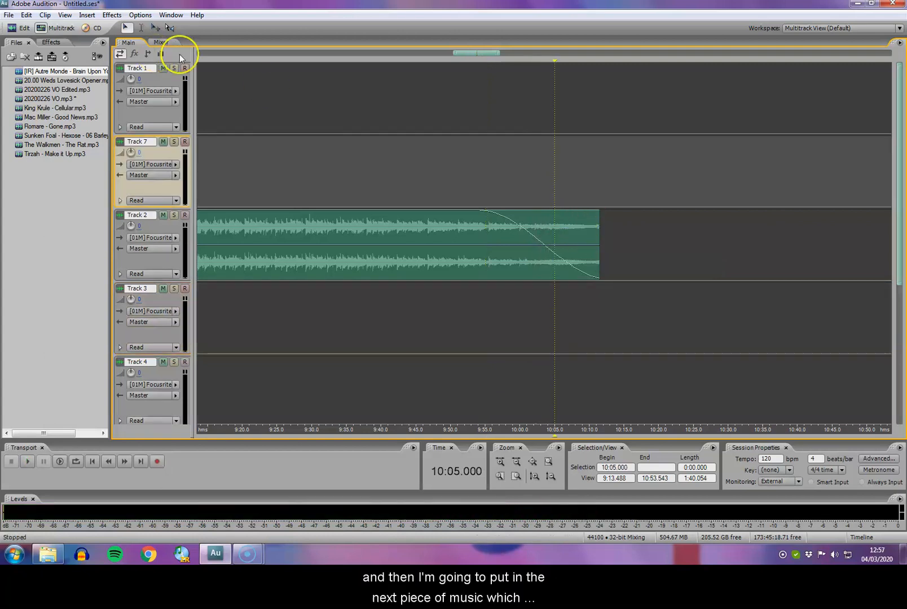
{"action": "left_click_drag", "start_coordinate": [34, 153], "coordinate": [580, 164]}
{"action": "left_click", "coordinate": [641, 160]}
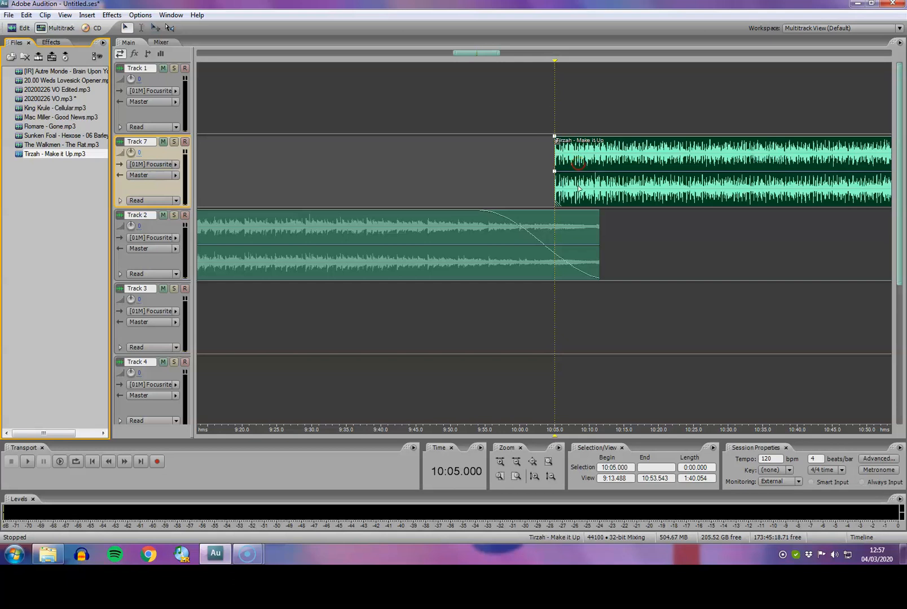
{"action": "left_click", "coordinate": [541, 312]}
{"action": "key", "text": "space"}
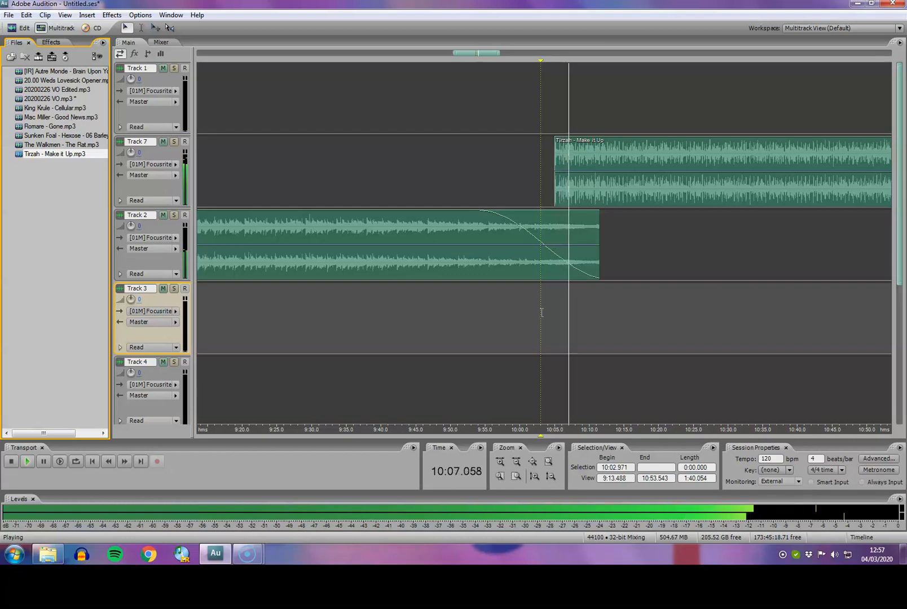
{"action": "key", "text": "space"}
Step: Shift Tirzah - Make it Up to start at about 10:06.4 and listen to the transition
{"action": "left_click_drag", "start_coordinate": [565, 186], "coordinate": [573, 187]}
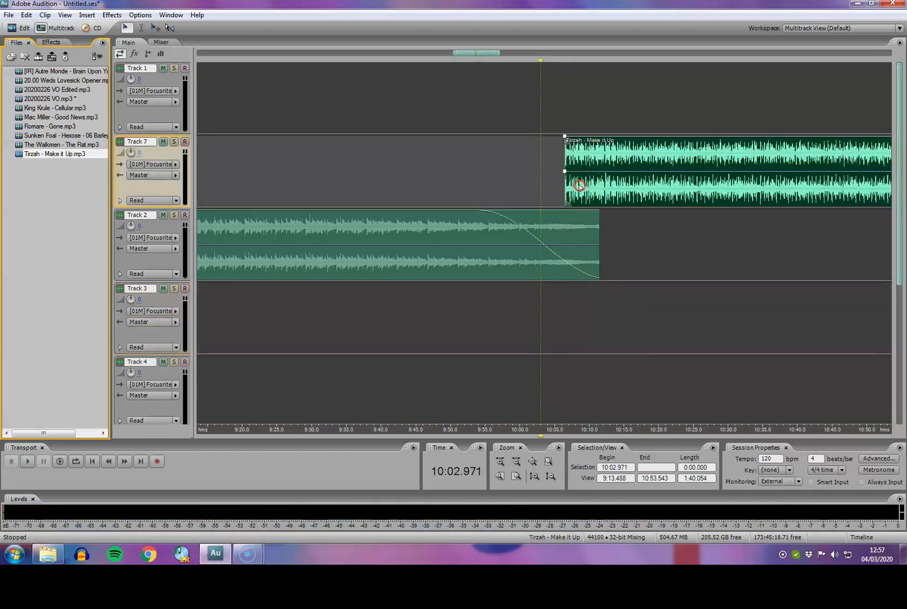
{"action": "key", "text": "space"}
{"action": "scroll", "coordinate": [546, 215], "scroll_direction": "down", "scroll_amount": 3}
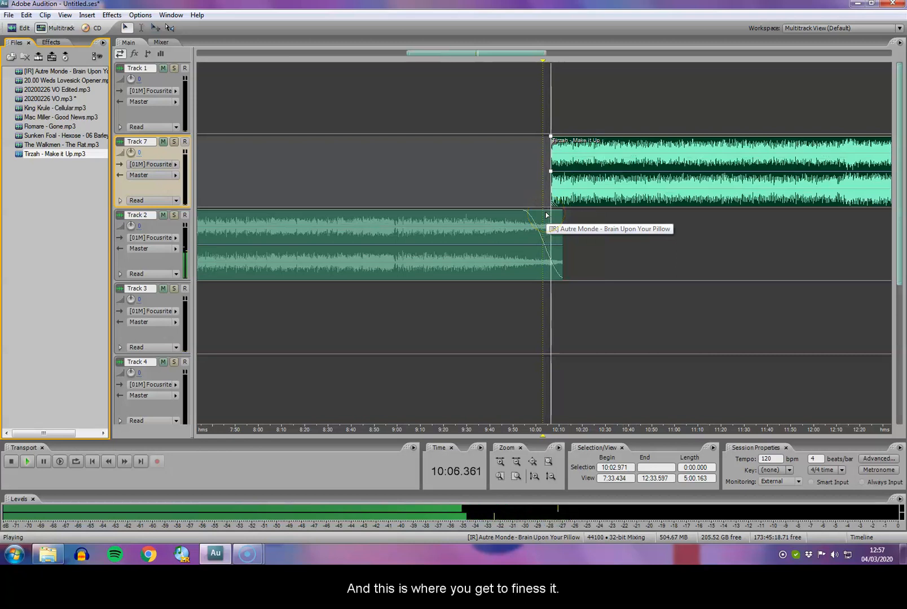
{"action": "scroll", "coordinate": [546, 215], "scroll_direction": "down", "scroll_amount": 5}
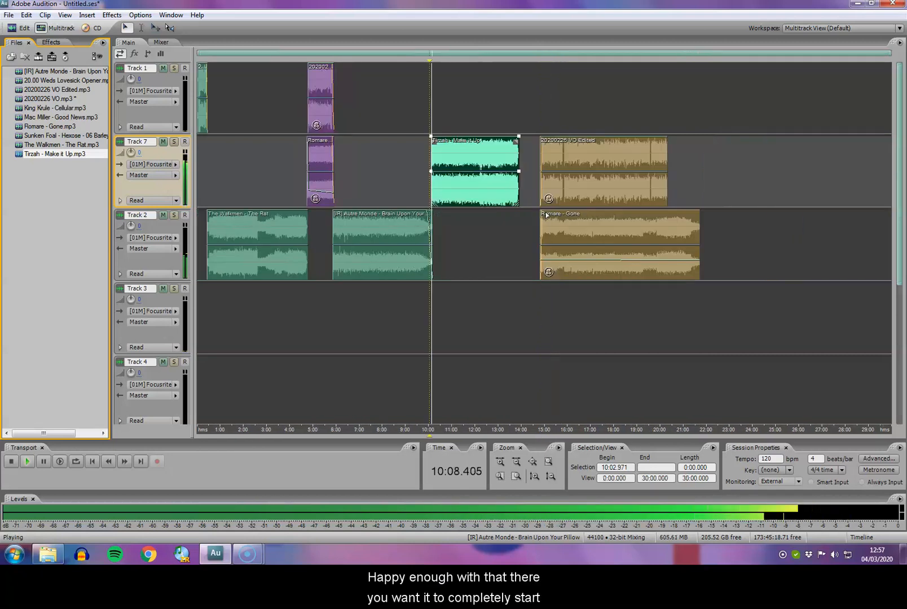
{"action": "key", "text": "space"}
Step: Place King Krule - Cellular on Track 1 at about 13:52.4, overlapping the end of Make it Up, and play the transition
{"action": "left_click", "coordinate": [518, 224]}
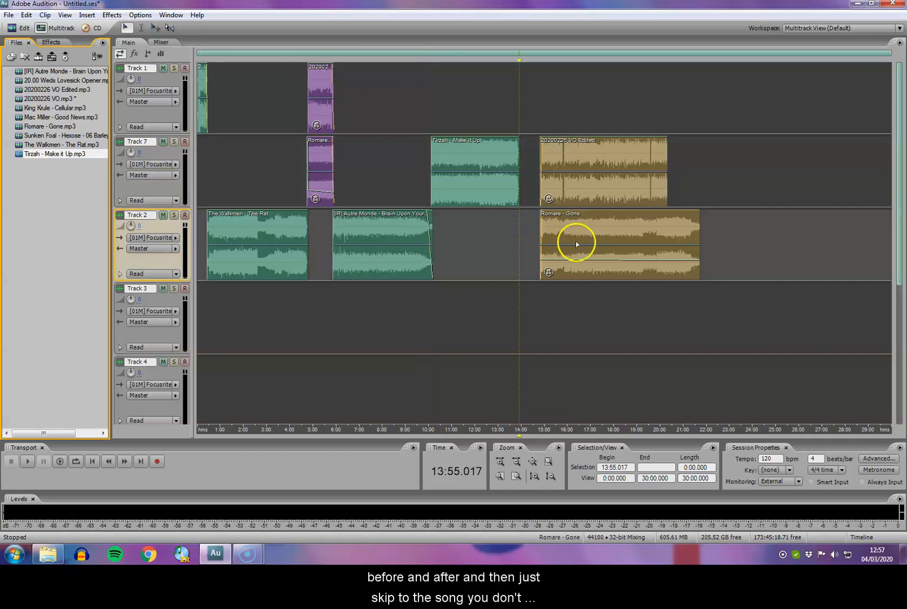
{"action": "scroll", "coordinate": [576, 243], "scroll_direction": "up", "scroll_amount": 6}
{"action": "left_click", "coordinate": [535, 117]}
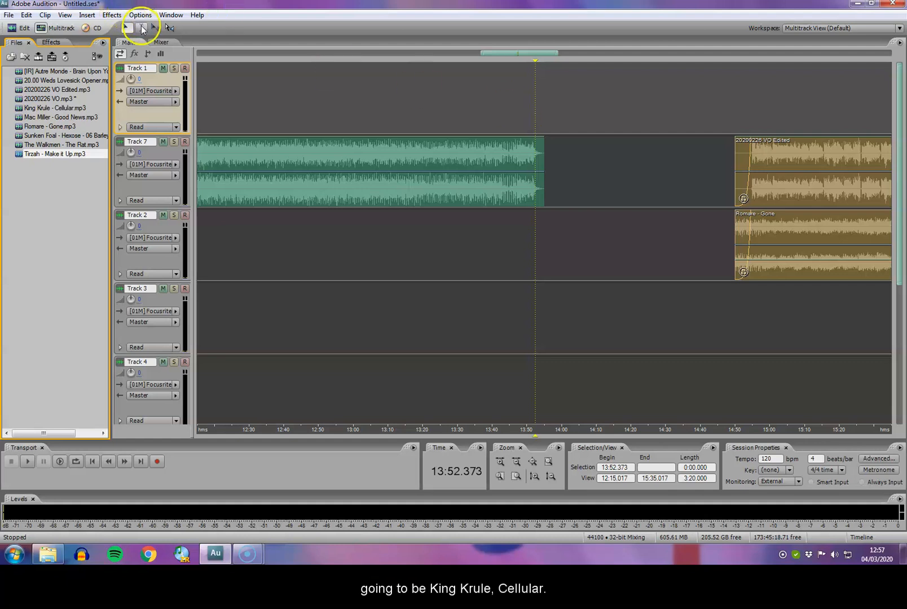
{"action": "left_click_drag", "start_coordinate": [48, 109], "coordinate": [581, 97]}
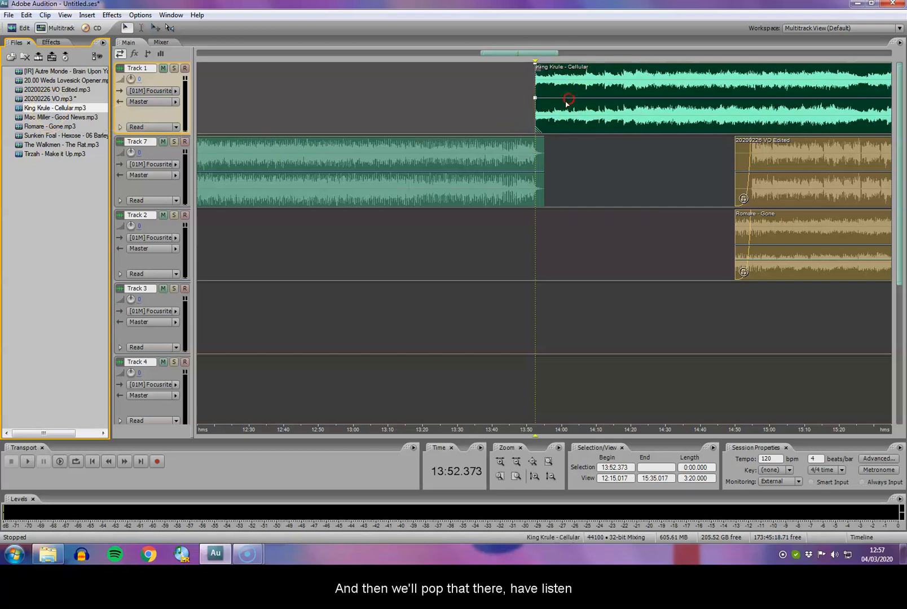
{"action": "left_click", "coordinate": [530, 115]}
{"action": "key", "text": "space"}
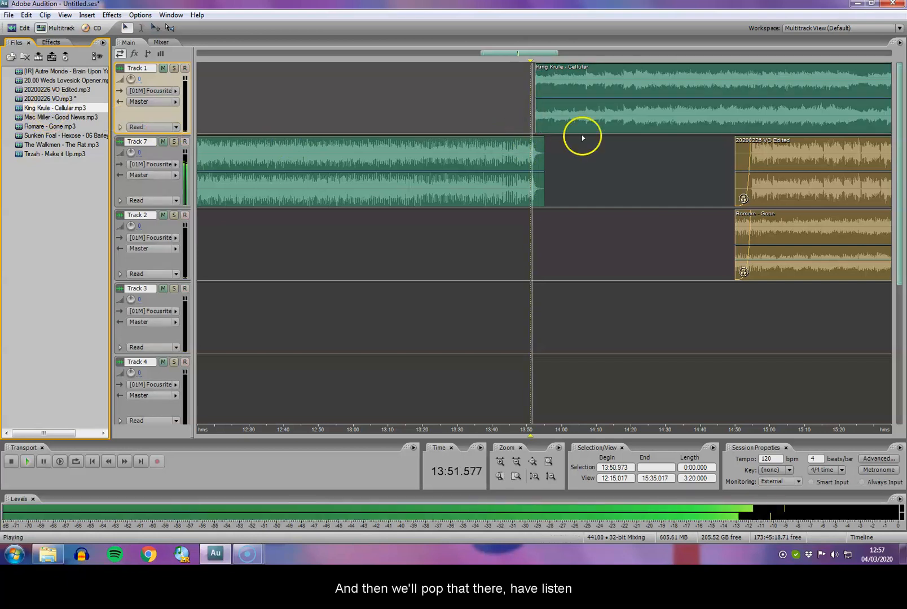
{"action": "key", "text": "equal"}
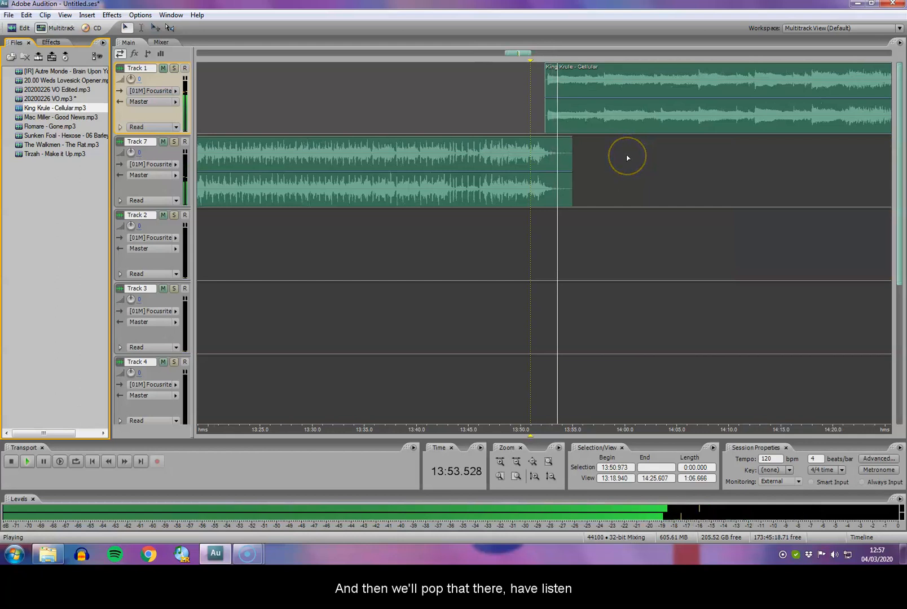
{"action": "key", "text": "space"}
Step: Start inserting audio on Track 2 at about 13:53.6 and browse the 13. PROMOS - EVERYONE CAN USE folder within Jingles
{"action": "left_click", "coordinate": [558, 237]}
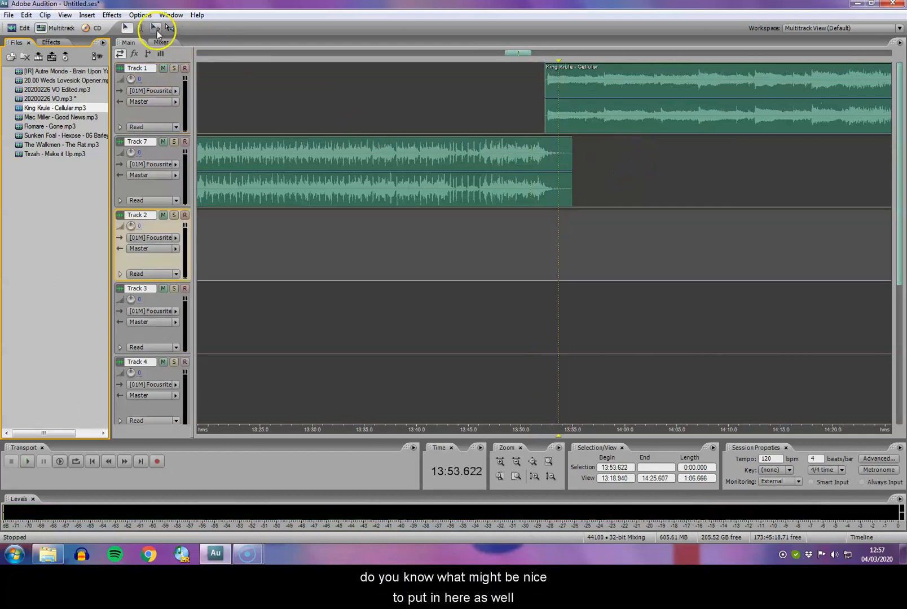
{"action": "left_click", "coordinate": [86, 15]}
{"action": "left_click", "coordinate": [103, 41]}
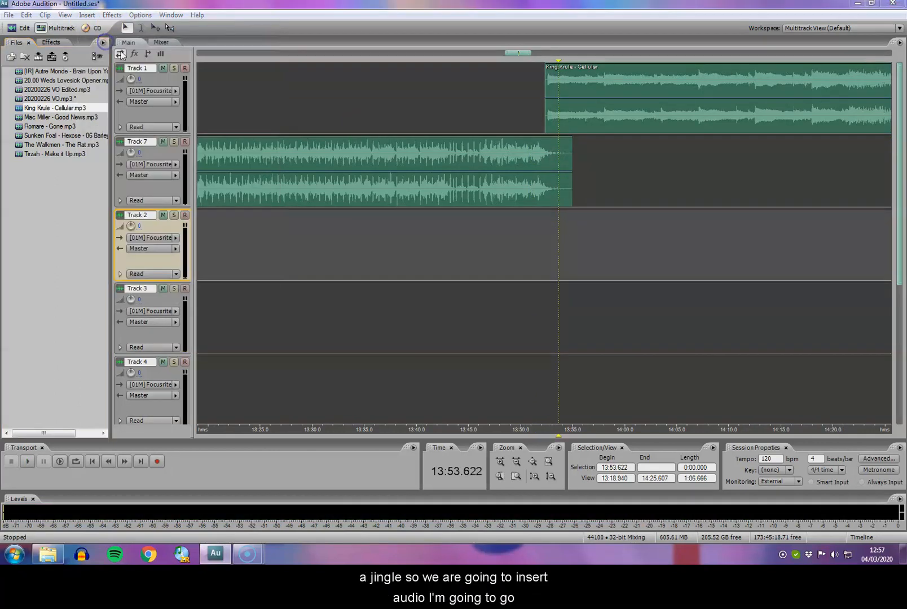
{"action": "left_click", "coordinate": [152, 46]}
{"action": "left_click", "coordinate": [145, 68]}
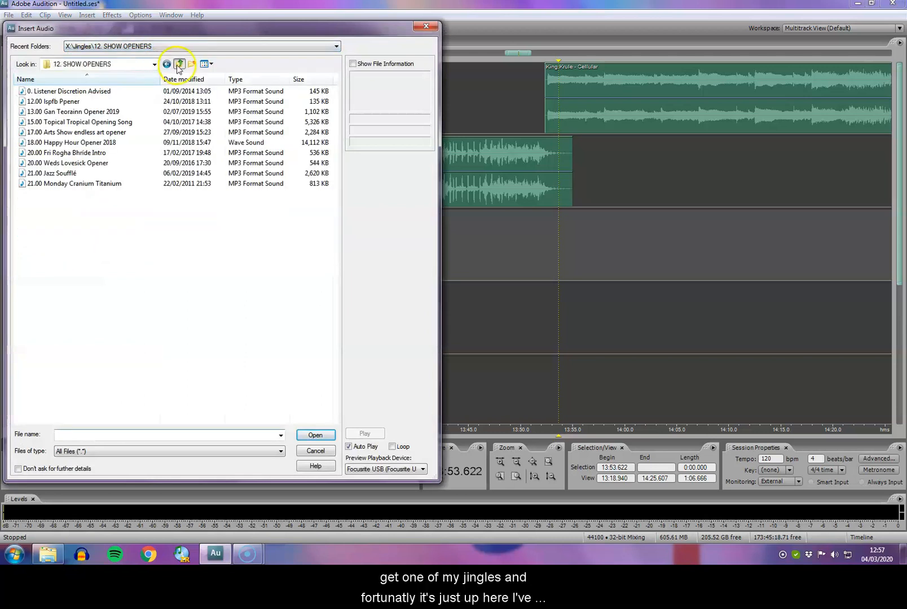
{"action": "left_click", "coordinate": [178, 66]}
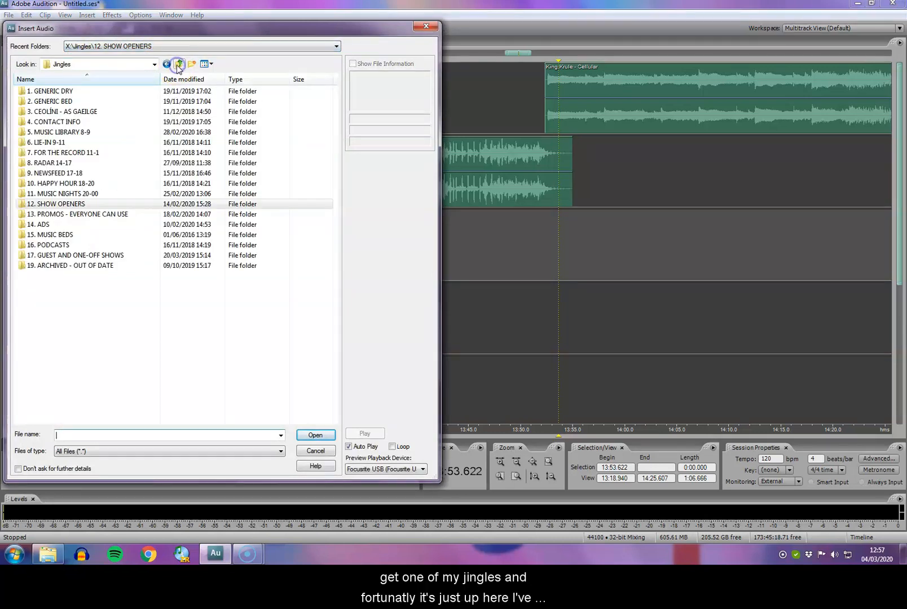
{"action": "double_click", "coordinate": [79, 213]}
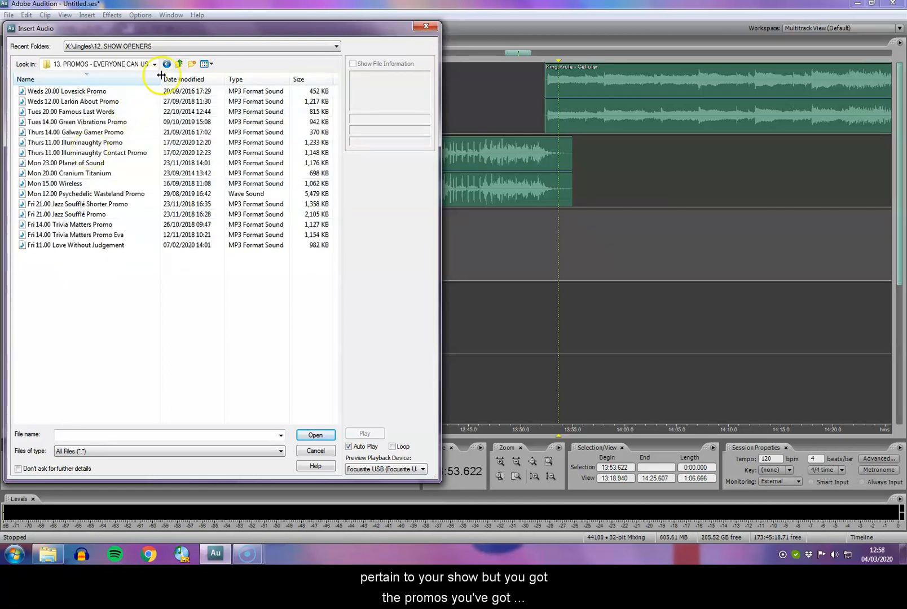
{"action": "left_click", "coordinate": [179, 64]}
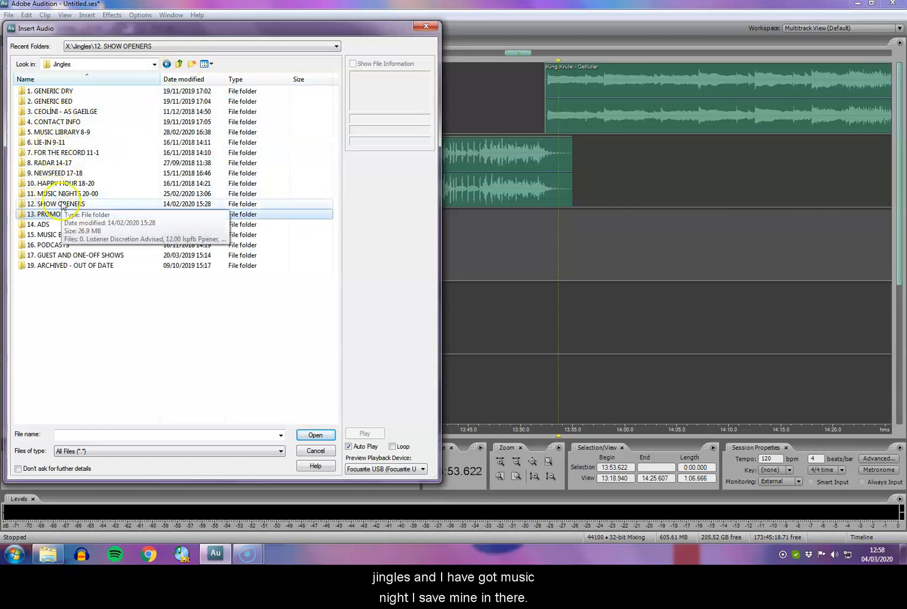
Step: Preview the jingles in the WEDS 20 LOVESICK folder under 11. MUSIC NIGHTS 20-00 and insert Lovesick Every
{"action": "left_click", "coordinate": [61, 194]}
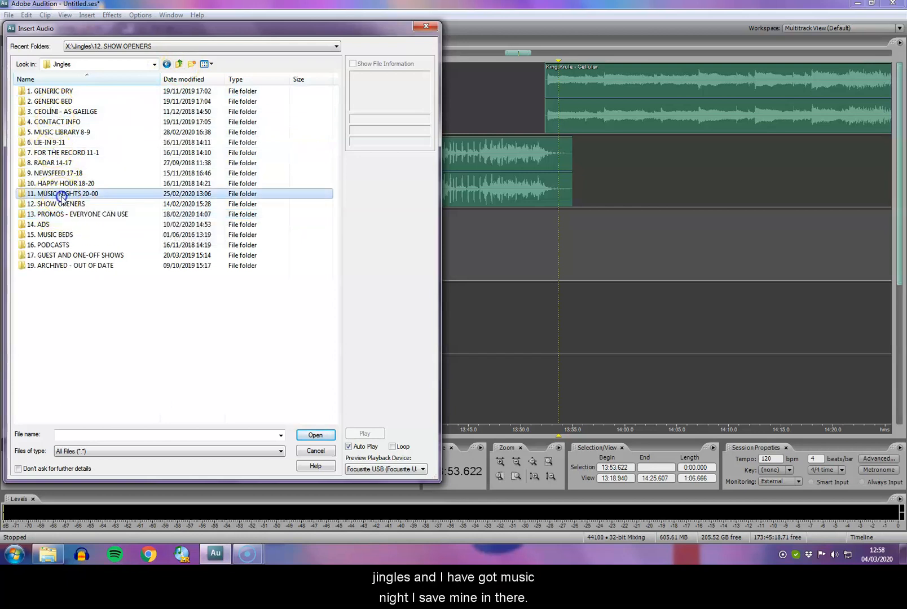
{"action": "double_click", "coordinate": [61, 194]}
{"action": "double_click", "coordinate": [50, 91]}
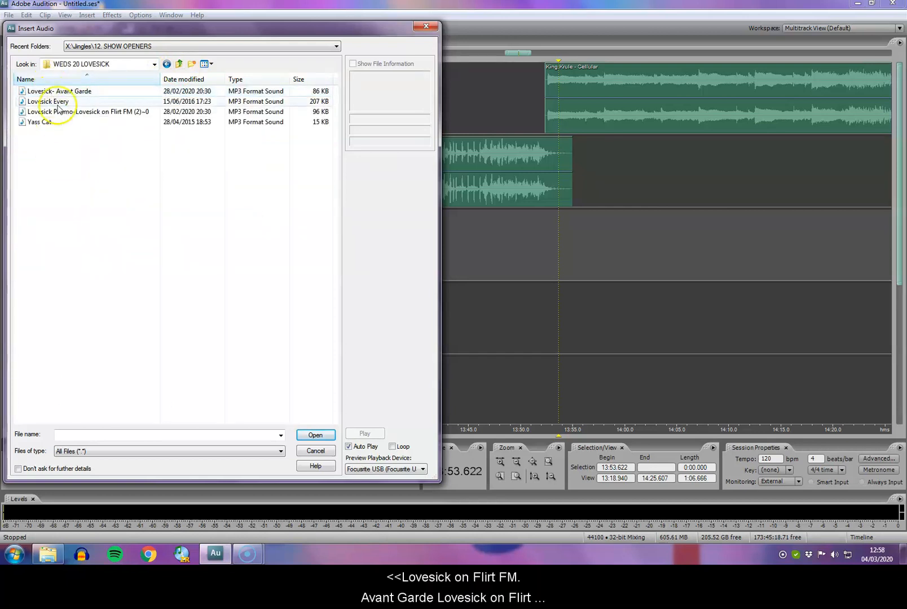
{"action": "left_click", "coordinate": [59, 112]}
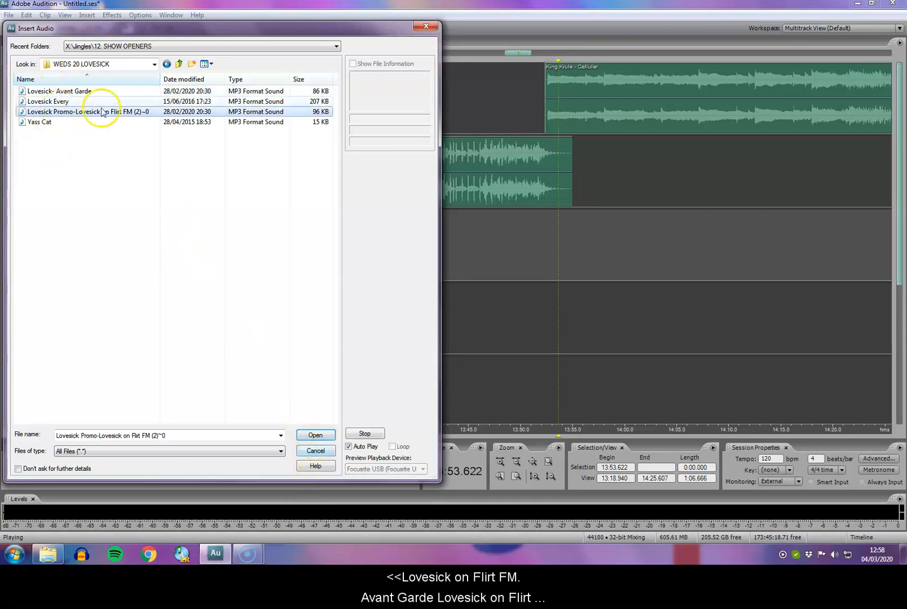
{"action": "left_click", "coordinate": [85, 92]}
{"action": "left_click", "coordinate": [73, 103]}
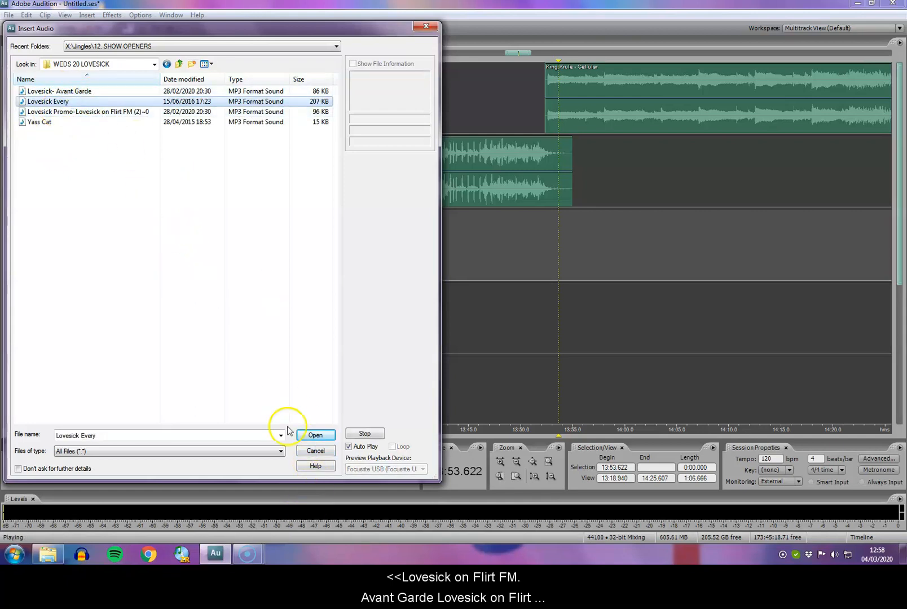
{"action": "left_click", "coordinate": [316, 435]}
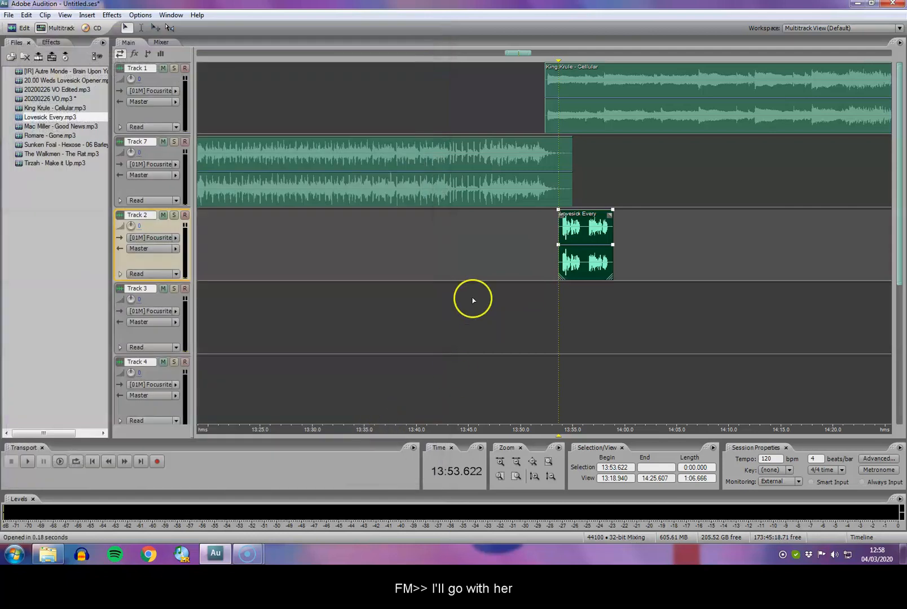
Step: Play the Lovesick Every jingle over the transition into Cellular from about 13:50.7
{"action": "left_click", "coordinate": [529, 264]}
{"action": "key", "text": "space"}
{"action": "scroll", "coordinate": [529, 264], "scroll_direction": "up", "scroll_amount": 1}
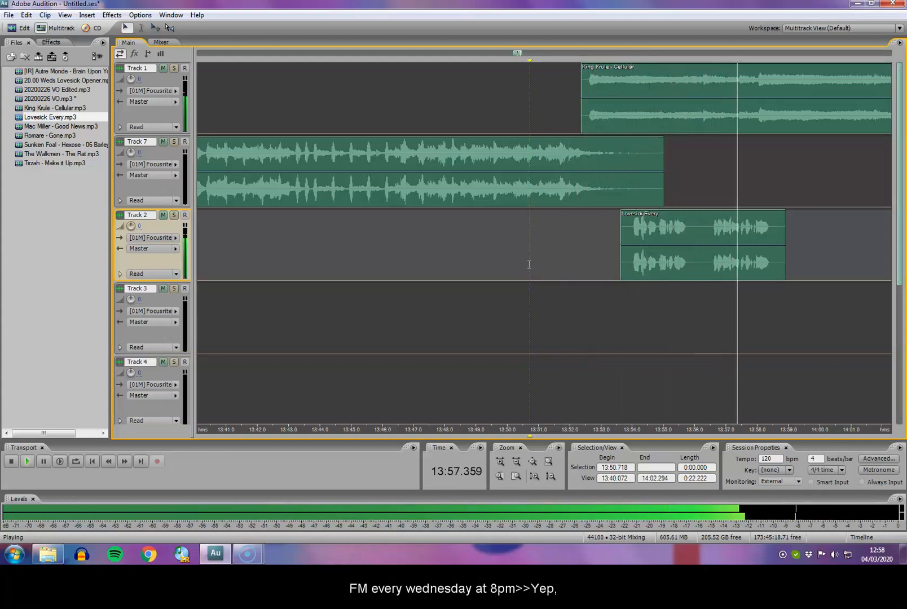
{"action": "key", "text": "space"}
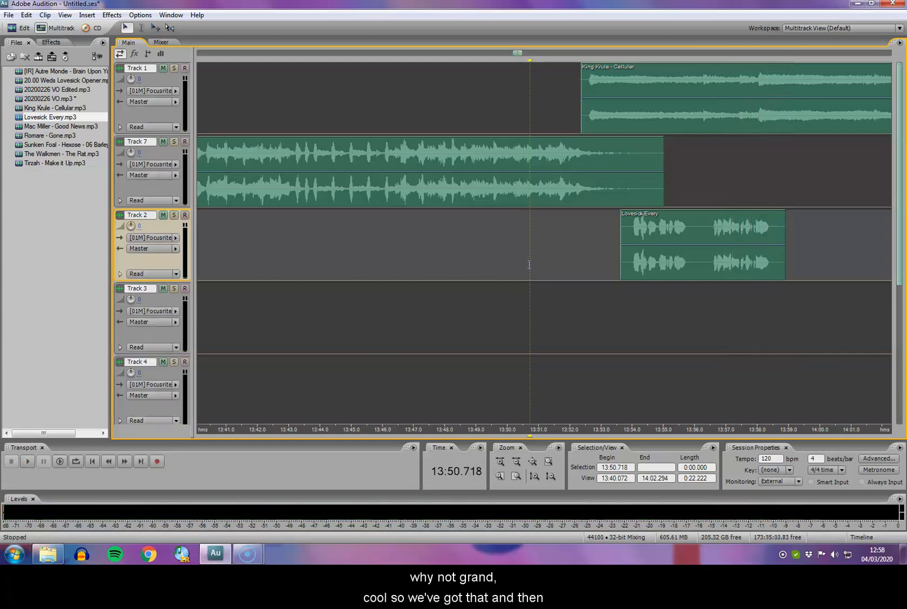
Step: Move the grouped voice link and Romare - Gone bed to the end of Cellular and play the join from about 16:44.9
{"action": "scroll", "coordinate": [529, 263], "scroll_direction": "down", "scroll_amount": 10}
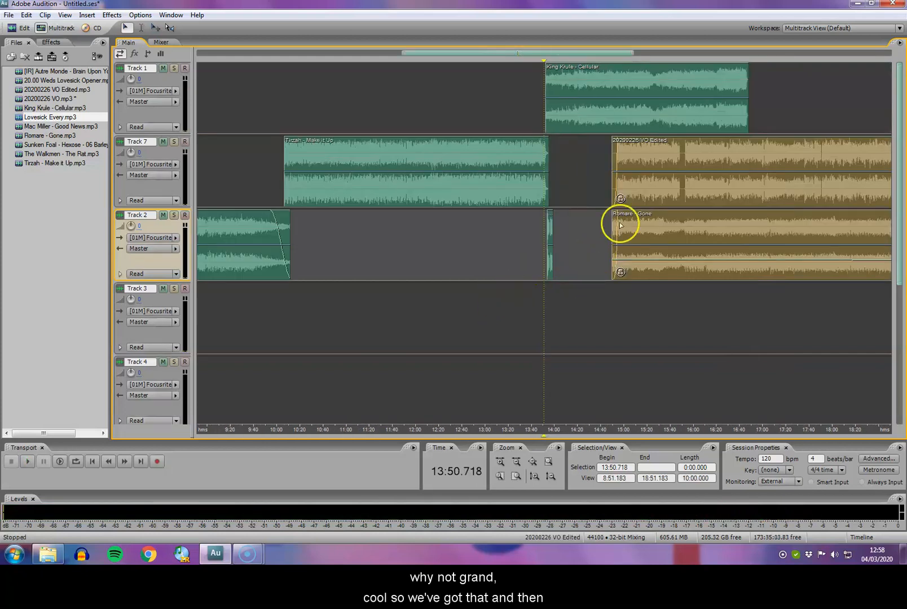
{"action": "left_click_drag", "start_coordinate": [659, 171], "coordinate": [795, 168]}
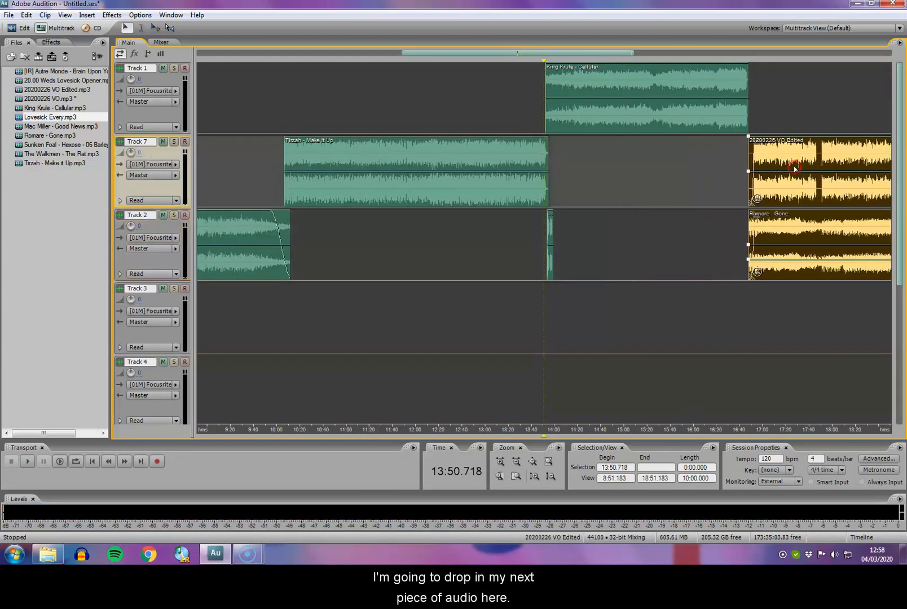
{"action": "scroll", "coordinate": [793, 166], "scroll_direction": "up", "scroll_amount": 3}
{"action": "left_click", "coordinate": [856, 200]}
{"action": "key", "text": "space"}
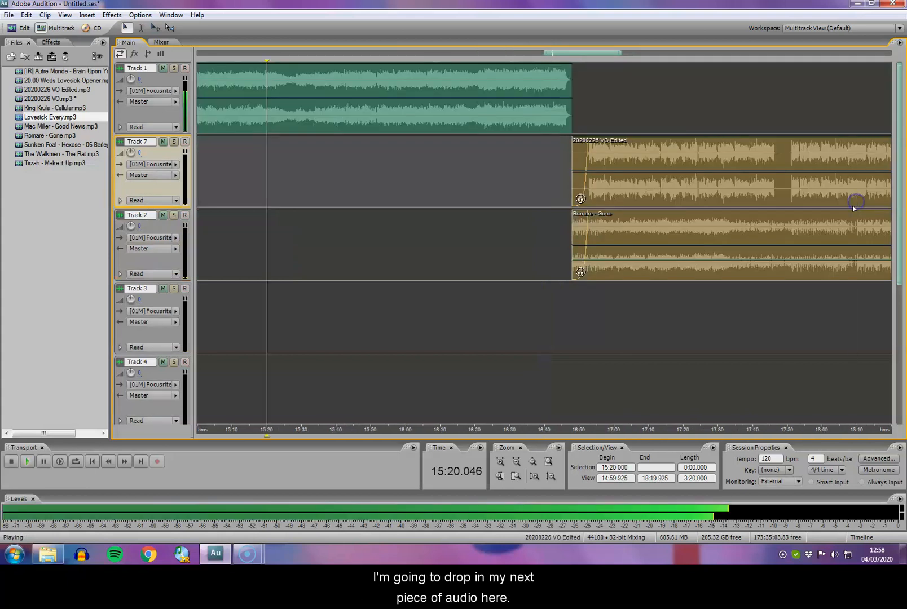
{"action": "left_click", "coordinate": [561, 167]}
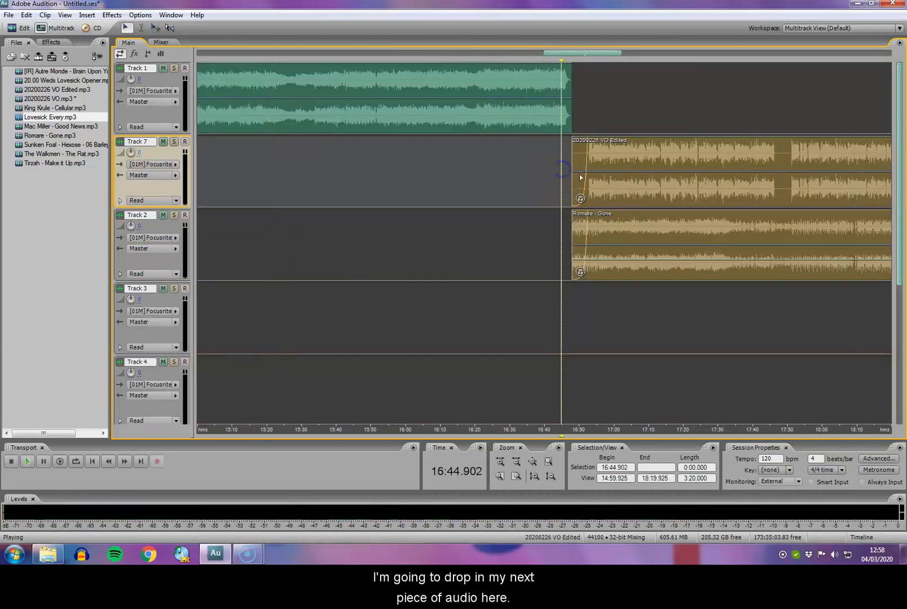
Step: Shift the grouped voice link and bed earlier to about 16:44.3, overlapping the end of Cellular, and listen to the transition
{"action": "scroll", "coordinate": [716, 236], "scroll_direction": "up", "scroll_amount": 1}
{"action": "left_click_drag", "start_coordinate": [729, 202], "coordinate": [692, 197]}
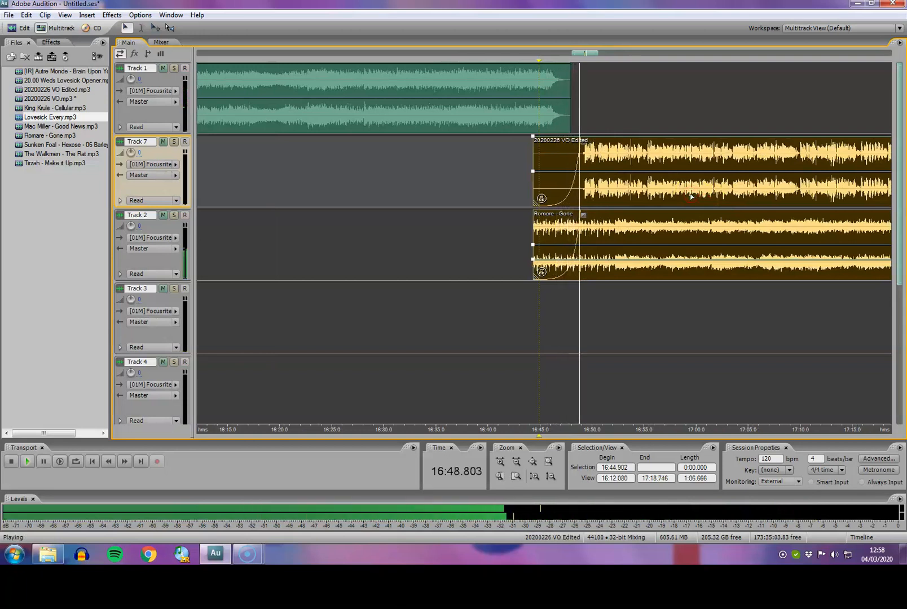
{"action": "scroll", "coordinate": [691, 196], "scroll_direction": "down", "scroll_amount": 3}
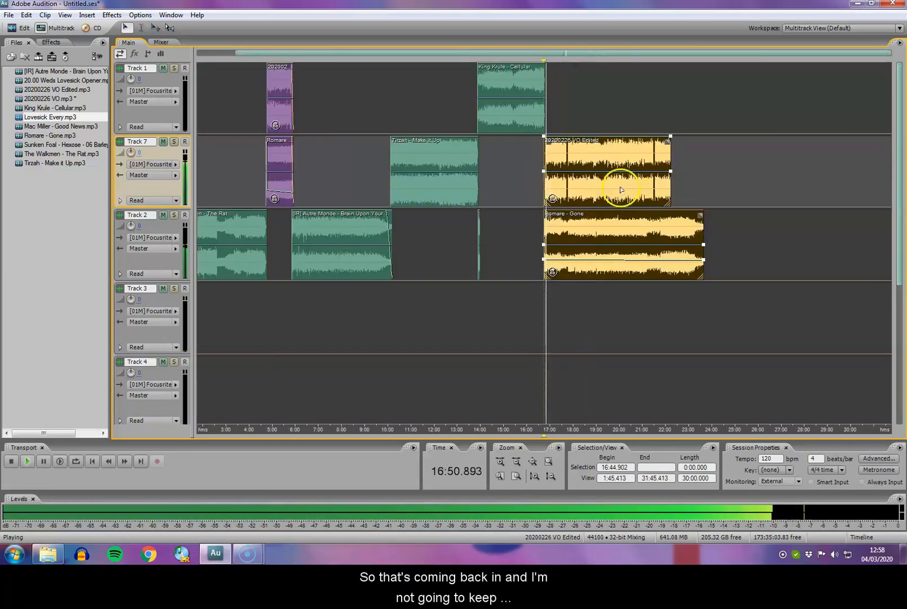
{"action": "key", "text": "space"}
Step: Split the grouped voice link and Romare - Gone bed in the speech gap at about 17:45.8
{"action": "left_click", "coordinate": [569, 195]}
{"action": "scroll", "coordinate": [569, 195], "scroll_direction": "up", "scroll_amount": 2}
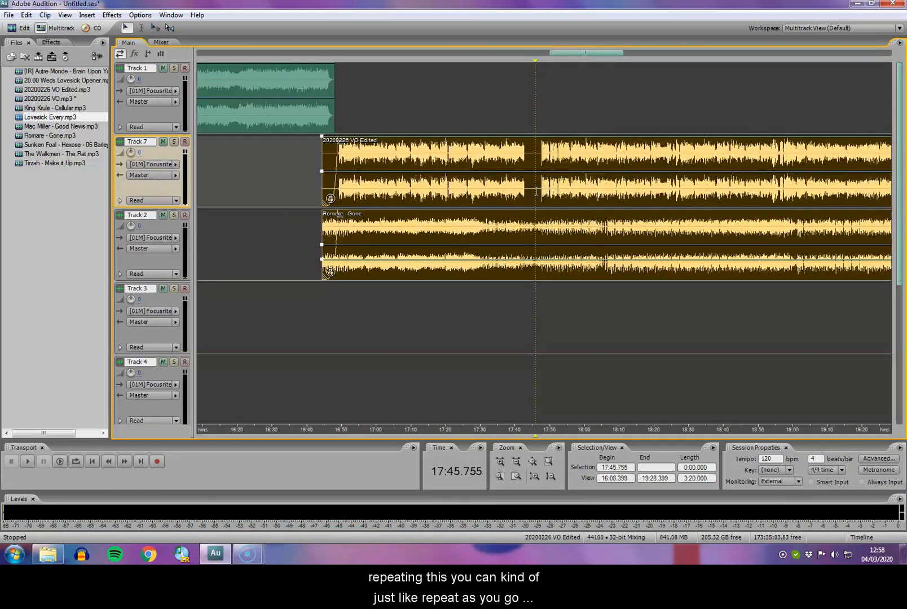
{"action": "key", "text": "ctrl+k"}
{"action": "left_click", "coordinate": [604, 186]}
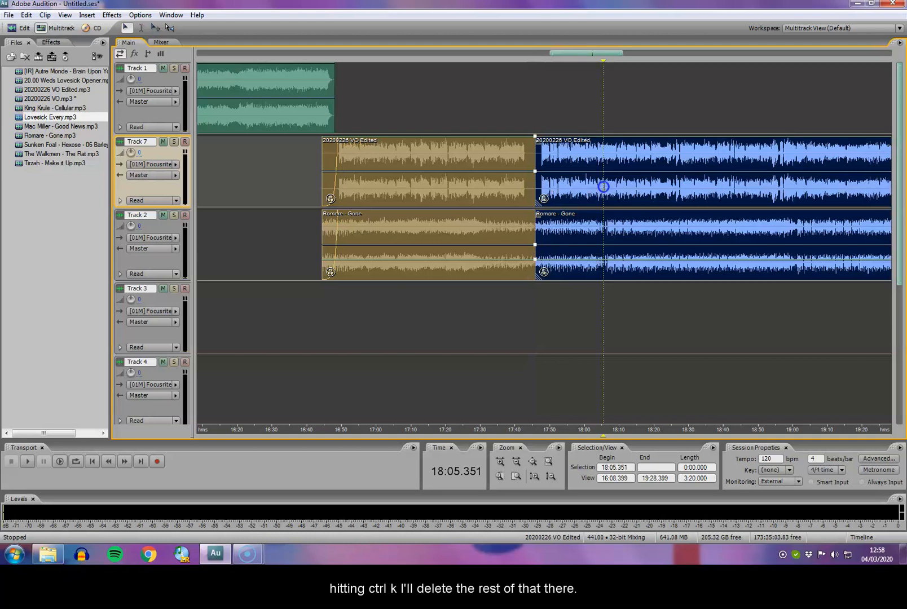
Step: Delete the grouped voice link and bed after the split, then extend the remaining clips slightly and fade out their ends after the speech
{"action": "key", "text": "Delete"}
{"action": "left_click", "coordinate": [522, 182]}
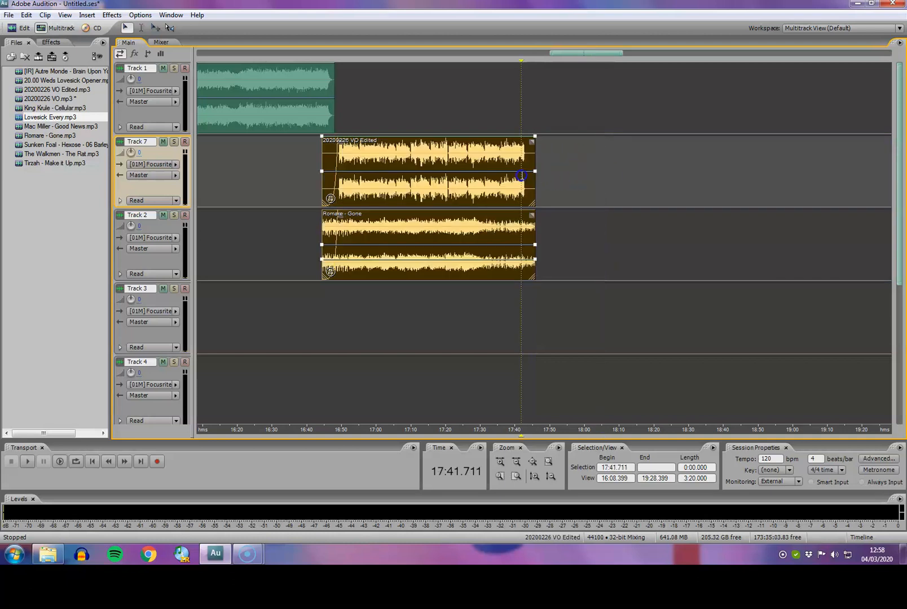
{"action": "left_click_drag", "start_coordinate": [536, 181], "coordinate": [522, 161]}
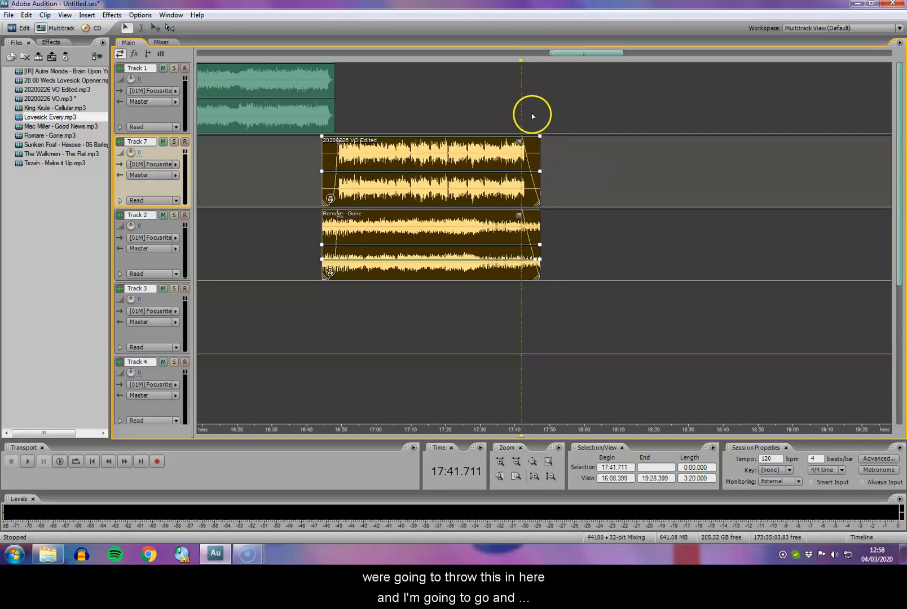
Step: Place Mac Miller - Good News on Track 1 at about 17:45, overlapping the link's fade-out, and play the transition
{"action": "left_click", "coordinate": [533, 117]}
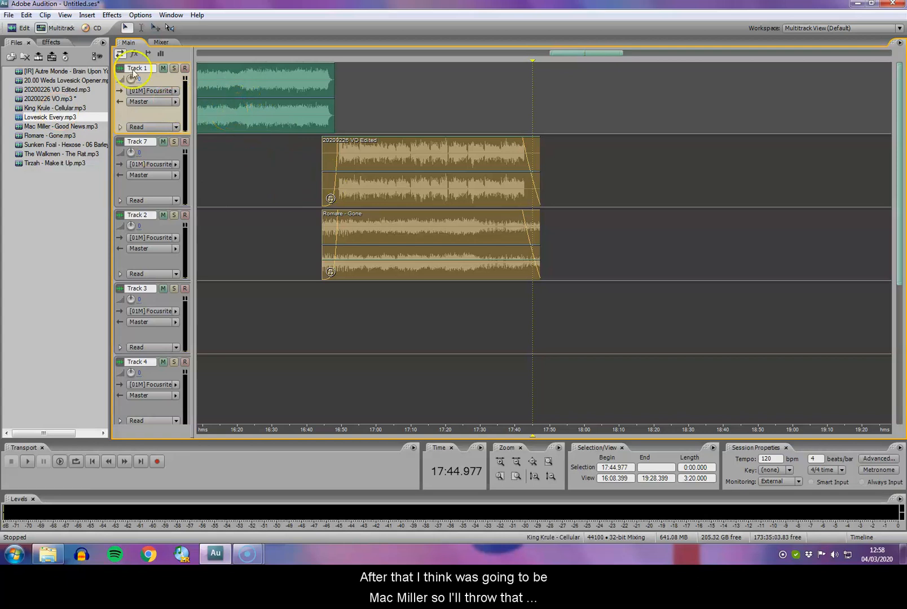
{"action": "left_click_drag", "start_coordinate": [54, 127], "coordinate": [558, 88]}
{"action": "left_click", "coordinate": [527, 95]}
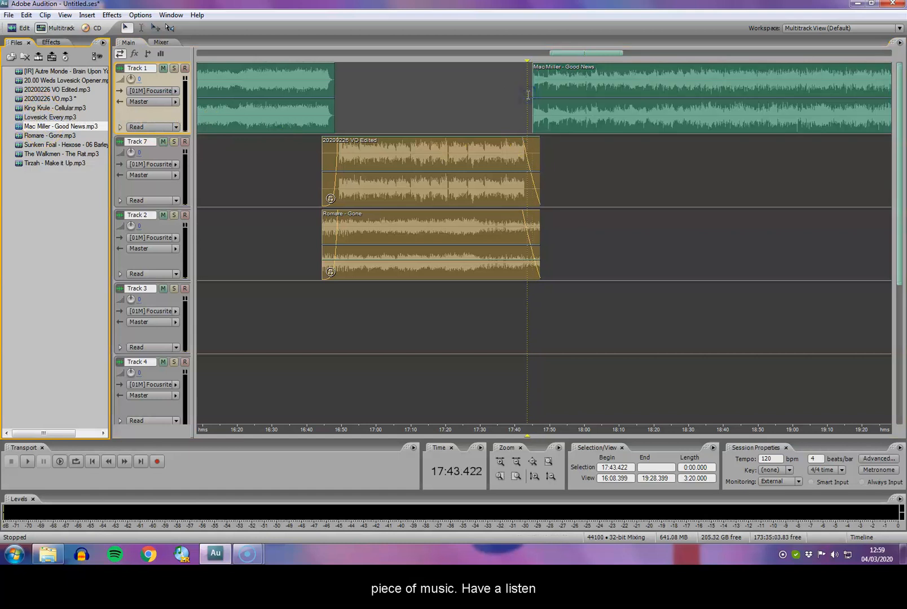
{"action": "key", "text": "space"}
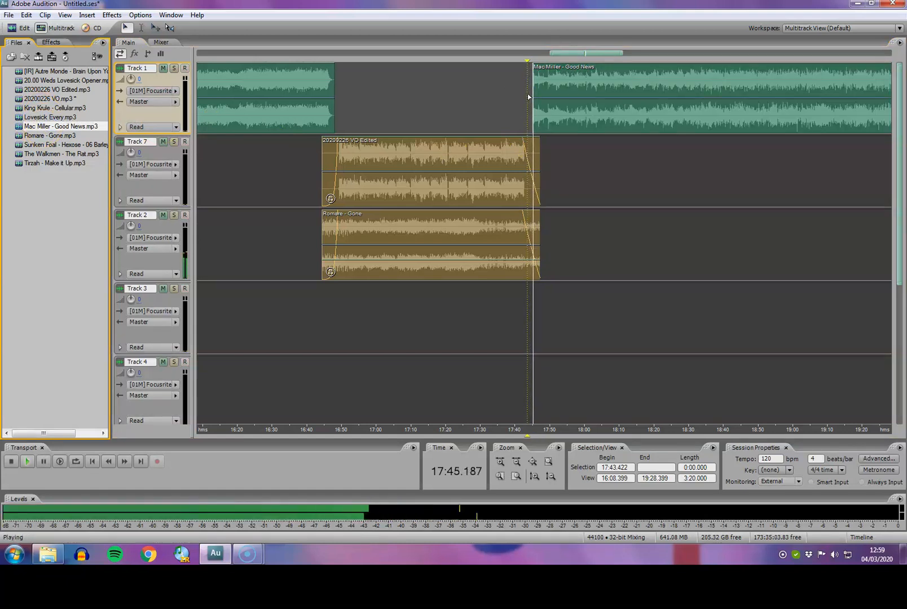
{"action": "scroll", "coordinate": [533, 98], "scroll_direction": "down", "scroll_amount": 8}
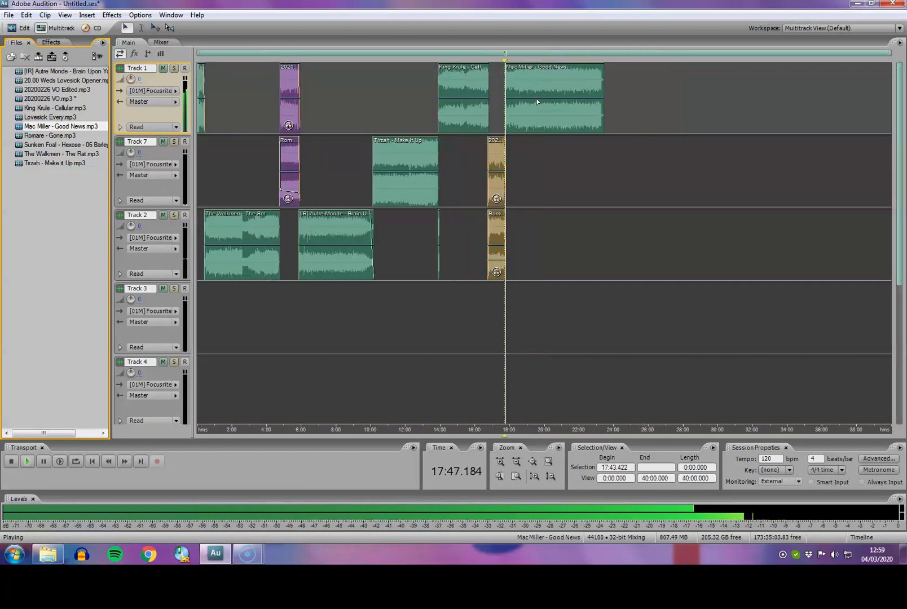
{"action": "key", "text": "space"}
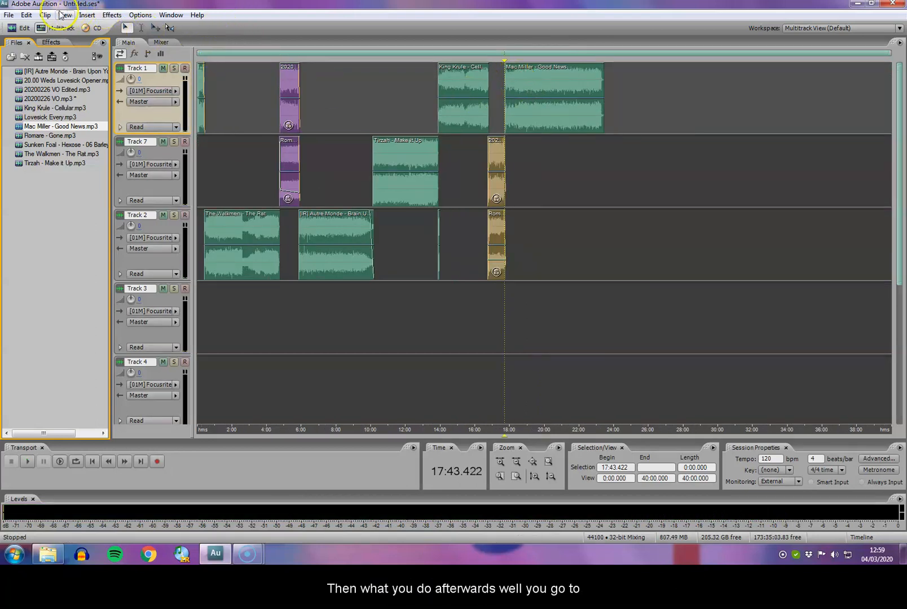
Step: Mix down the session's master output to a new file
{"action": "left_click", "coordinate": [30, 15]}
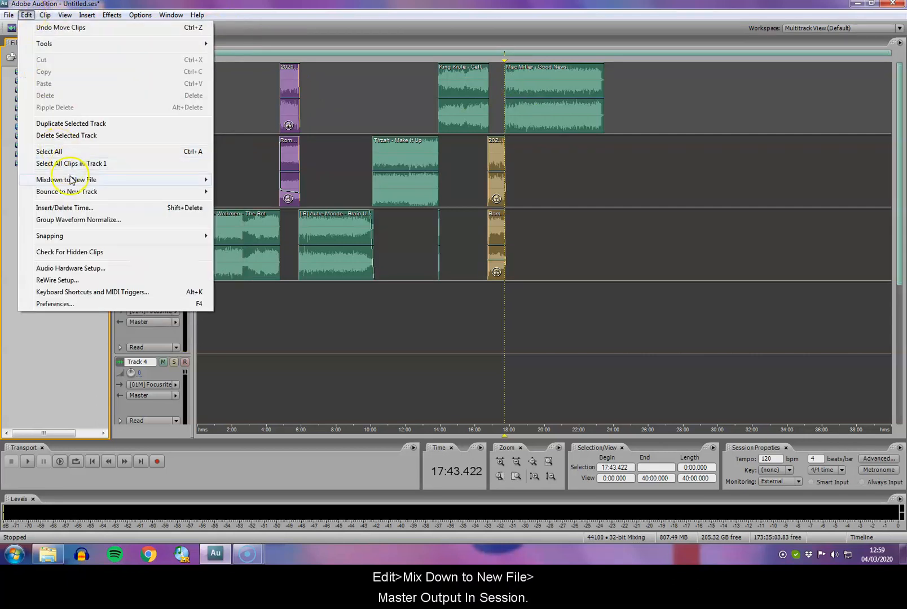
{"action": "mouse_move", "coordinate": [178, 182]}
{"action": "left_click", "coordinate": [231, 180]}
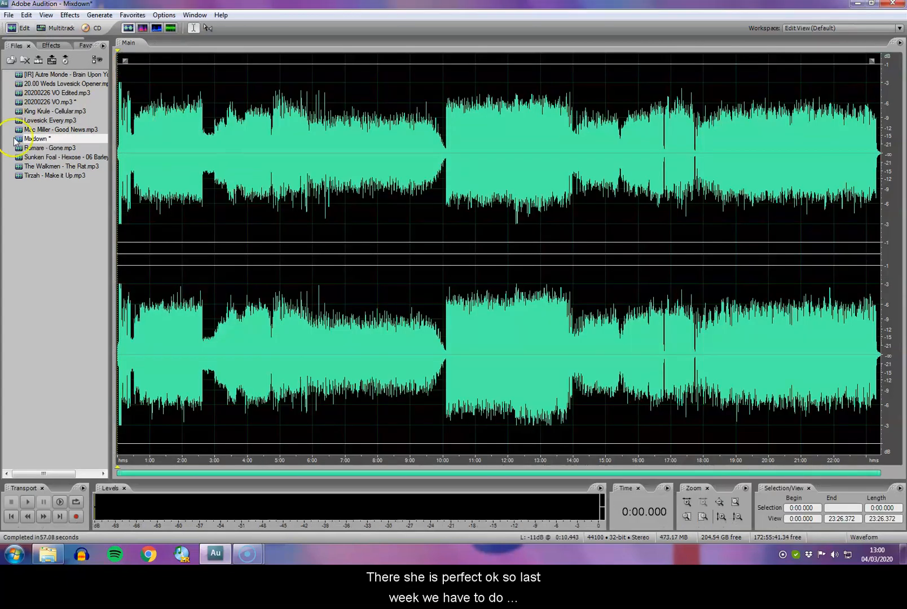
{"action": "left_click", "coordinate": [247, 203]}
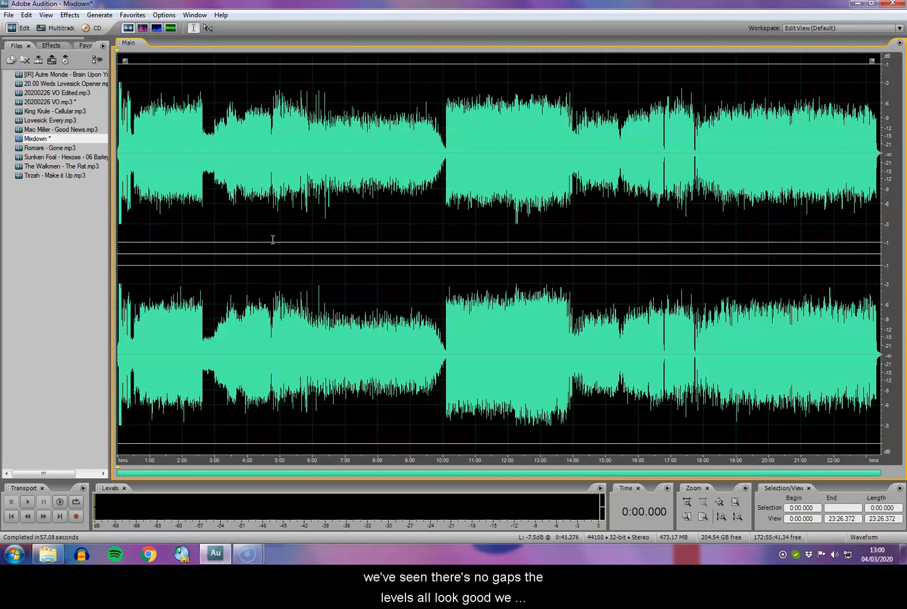
Step: Start saving the mixdown under a new name and browse to the folder Wednesday Nights\1. Lovesick Wed 20.00
{"action": "left_click", "coordinate": [8, 15]}
{"action": "left_click", "coordinate": [61, 183]}
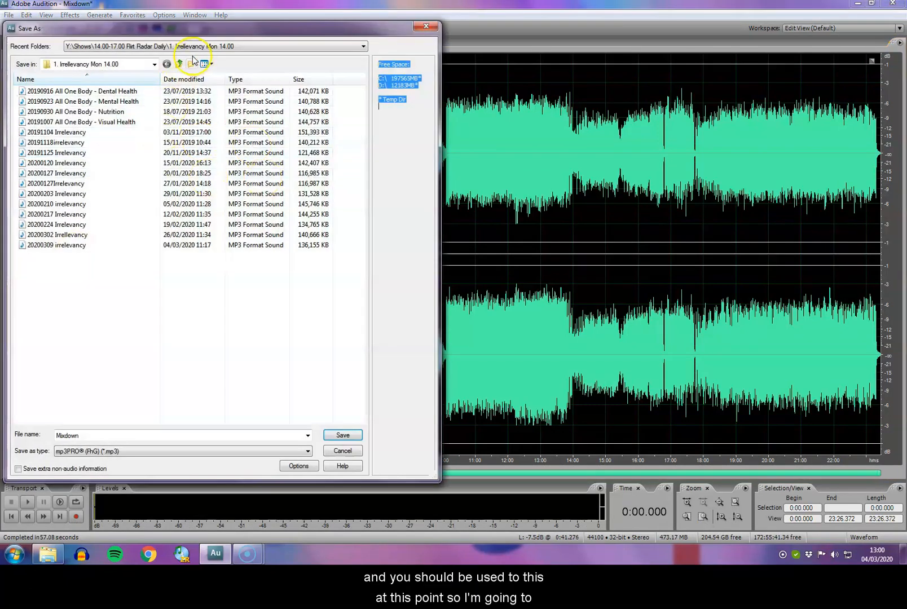
{"action": "left_click", "coordinate": [179, 64]}
{"action": "left_click", "coordinate": [179, 64]}
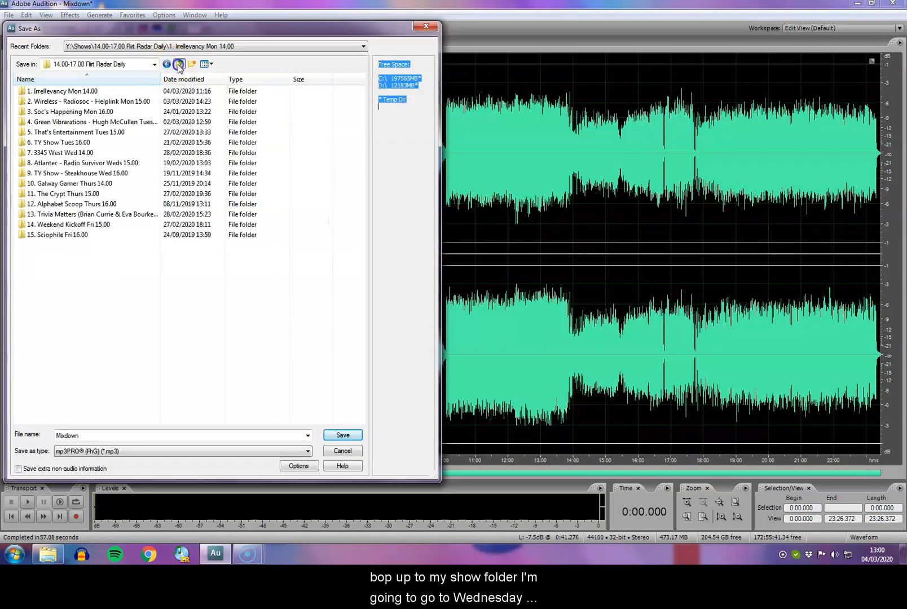
{"action": "double_click", "coordinate": [106, 204]}
{"action": "left_click", "coordinate": [78, 102]}
{"action": "double_click", "coordinate": [68, 90]}
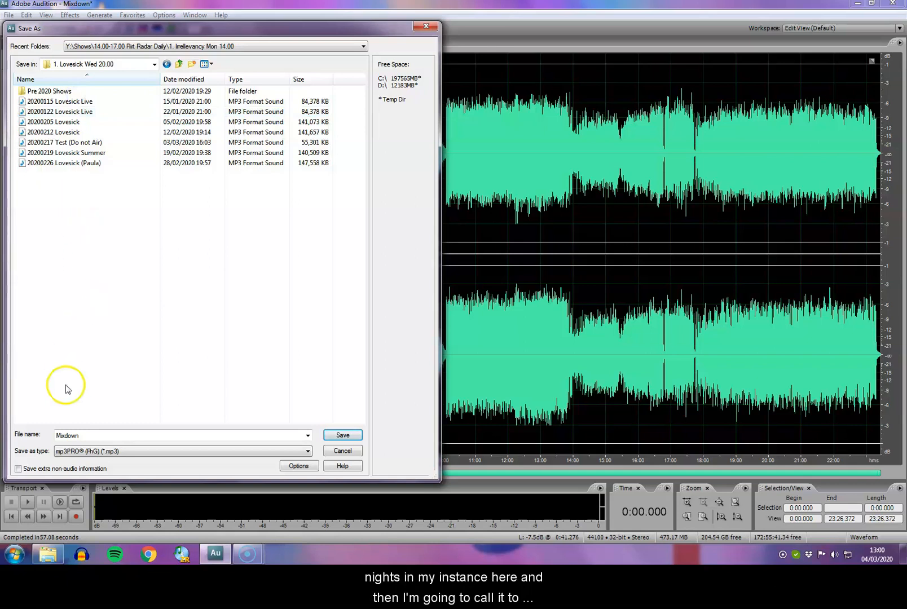
Step: Name the mixdown file 20200304 Lovesick (Test)
{"action": "double_click", "coordinate": [102, 435]}
{"action": "type", "text": "2"}
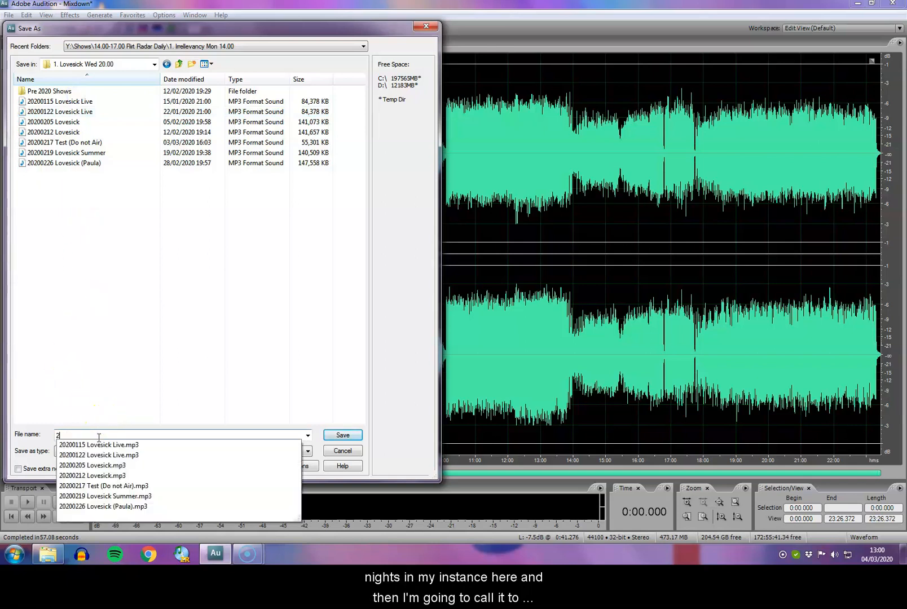
{"action": "type", "text": "0200304 Lo"}
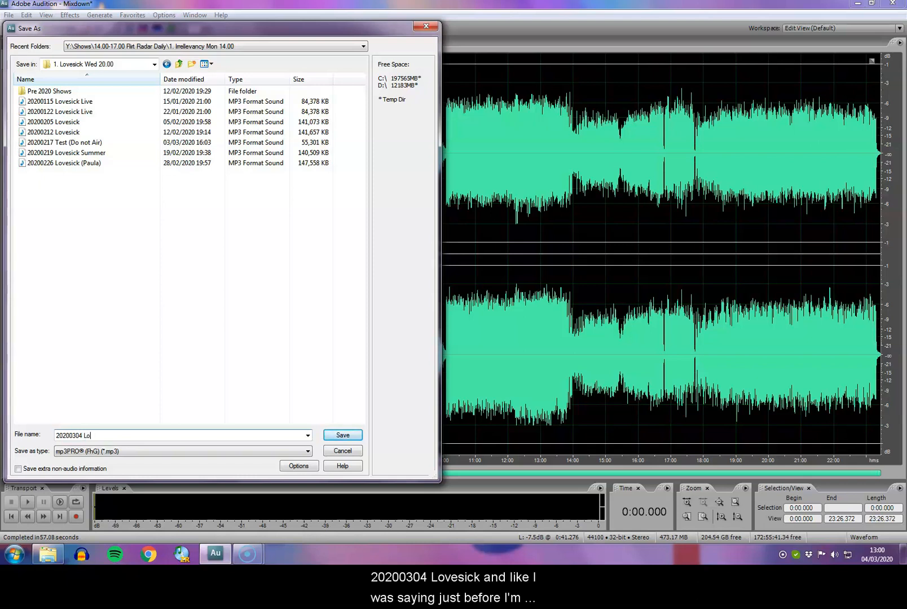
{"action": "type", "text": "vesick (Test"}
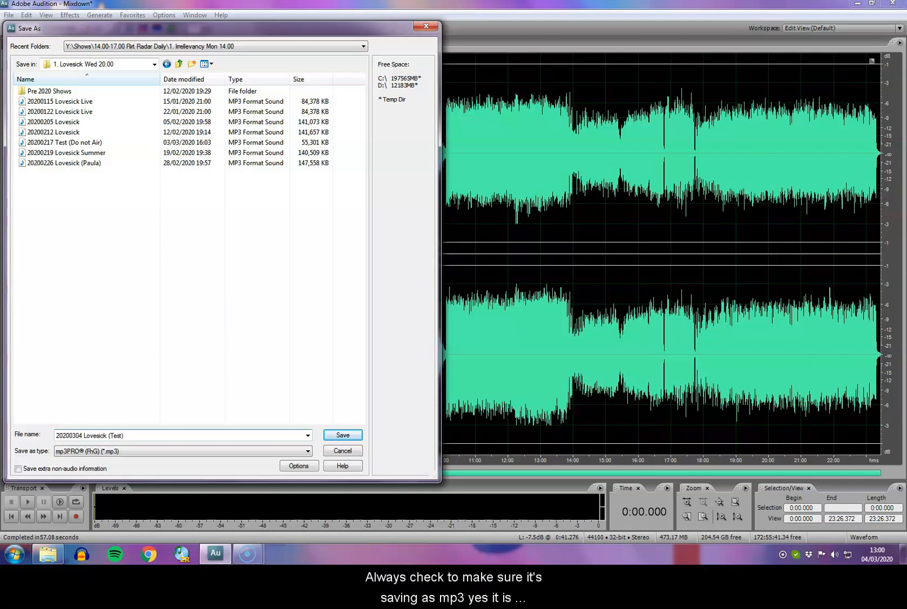
Step: Check the save format and the bitrate in the MP3 encoder options
{"action": "left_click", "coordinate": [76, 452]}
{"action": "left_click", "coordinate": [77, 451]}
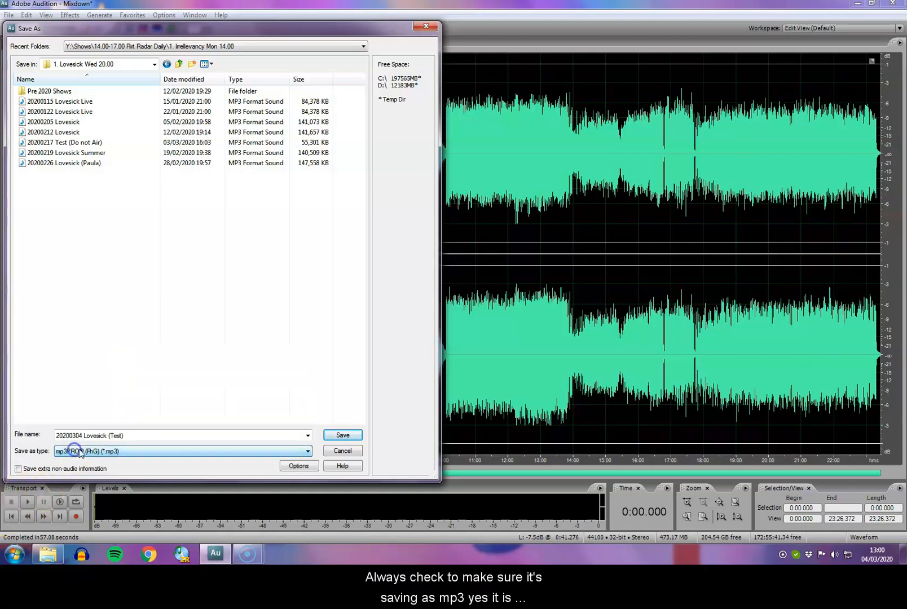
{"action": "left_click", "coordinate": [299, 466]}
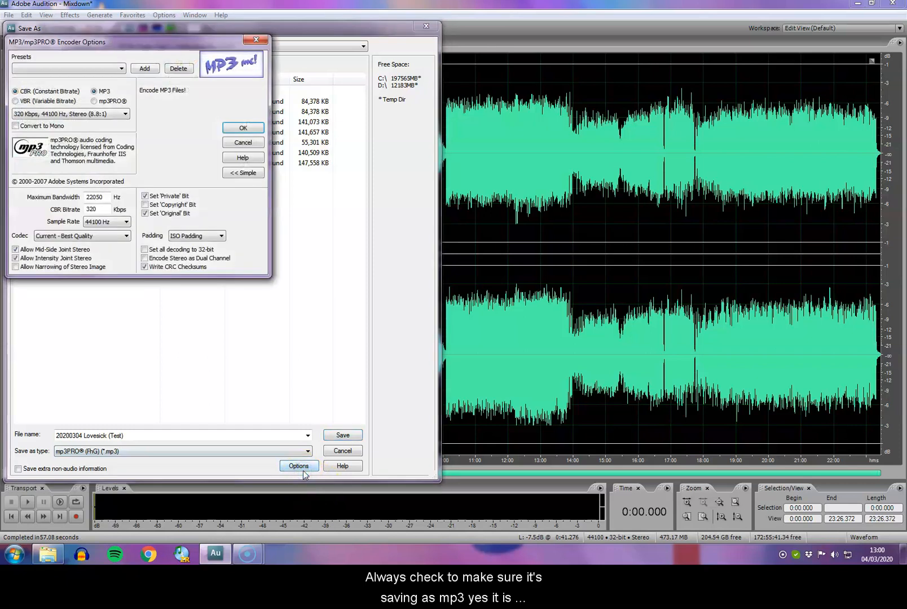
{"action": "left_click", "coordinate": [248, 128]}
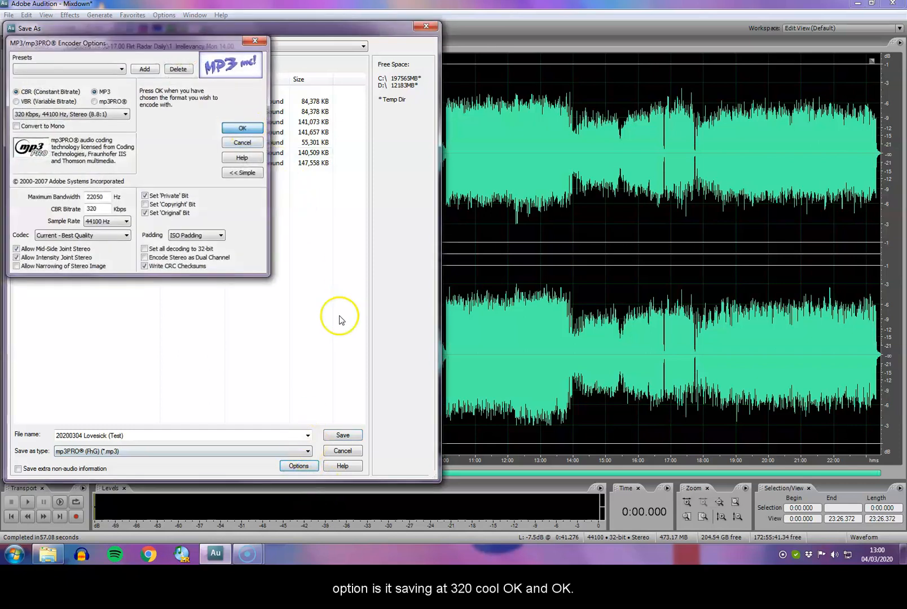
{"action": "left_click", "coordinate": [243, 131]}
{"action": "left_click", "coordinate": [242, 129]}
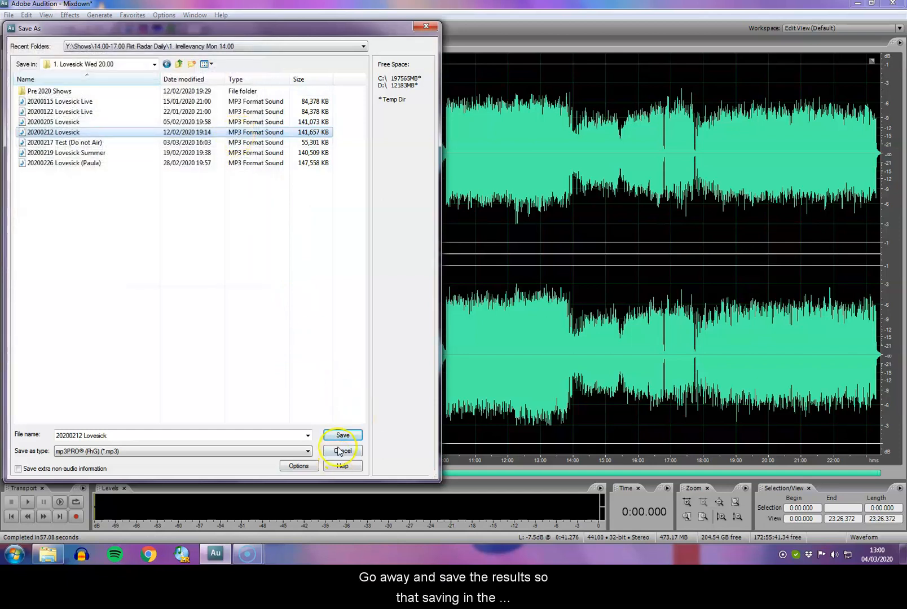
Step: Decline overwriting the existing 20200212 Lovesick file and change the mixdown's file name to 20200304 Lovesick (Test)
{"action": "left_click", "coordinate": [342, 435]}
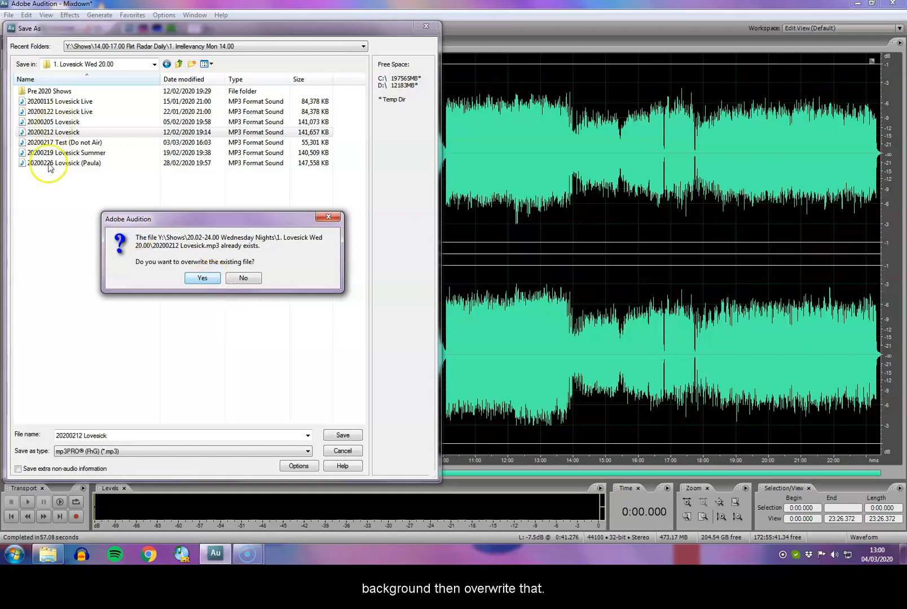
{"action": "left_click", "coordinate": [246, 279]}
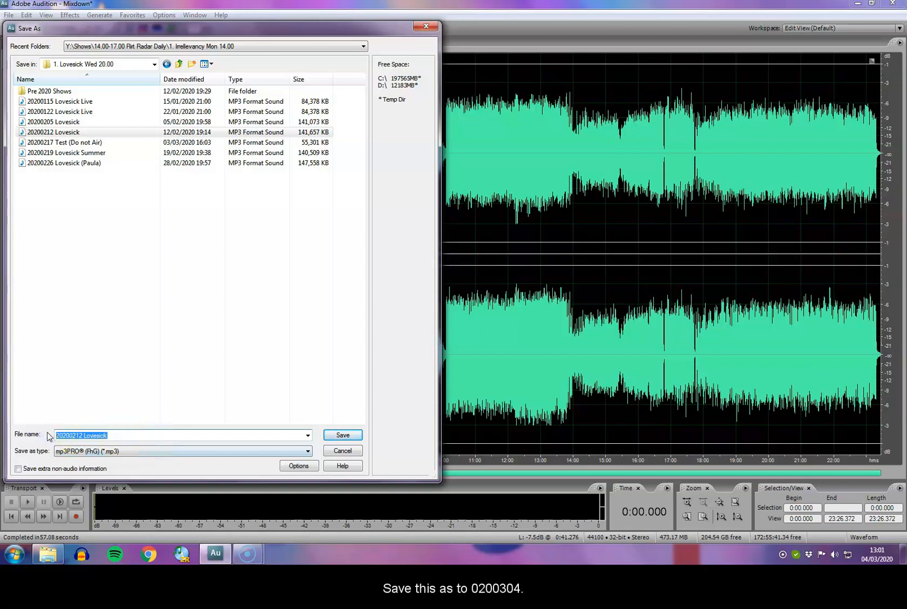
{"action": "type", "text": "202003"}
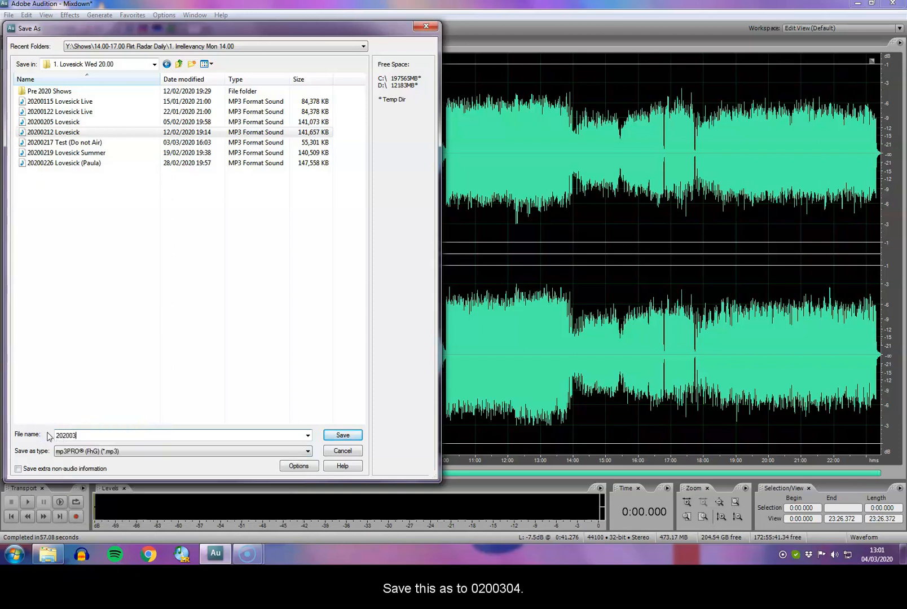
{"action": "type", "text": "04 Love"}
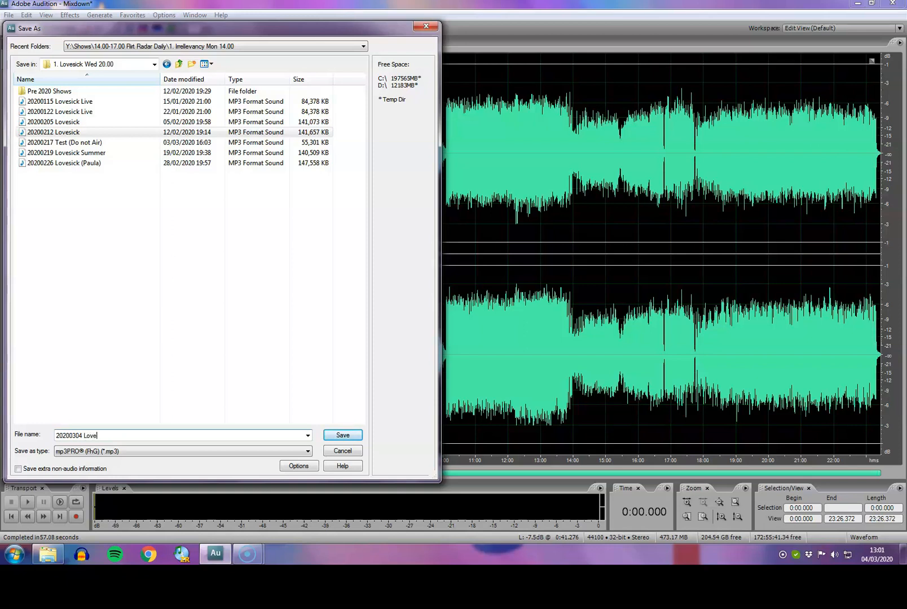
{"action": "type", "text": "si"}
{"action": "type", "text": "ck (Test"}
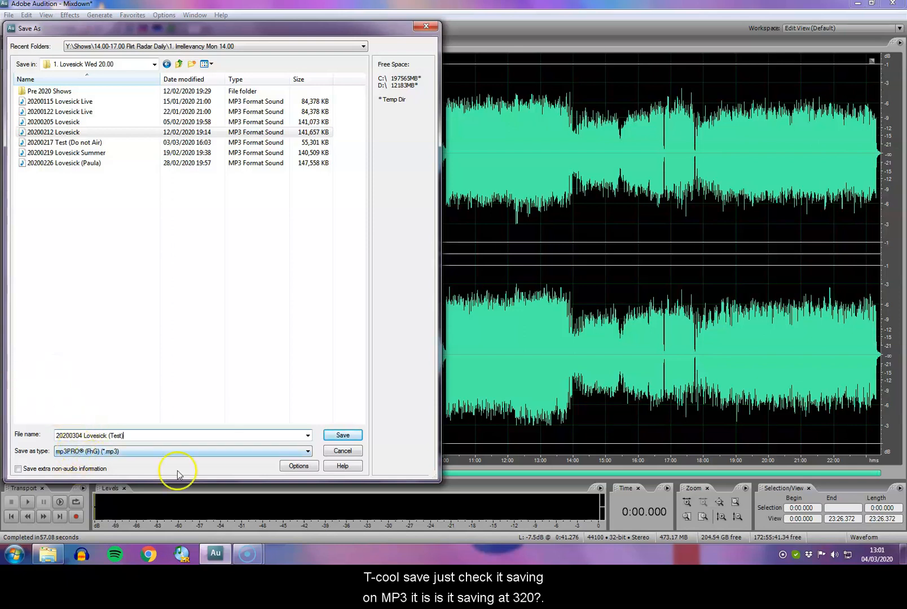
Step: Review the encoder options for 320 kbps and save the mixdown as an mp3PRO (FhG) MP3 file
{"action": "left_click", "coordinate": [299, 466]}
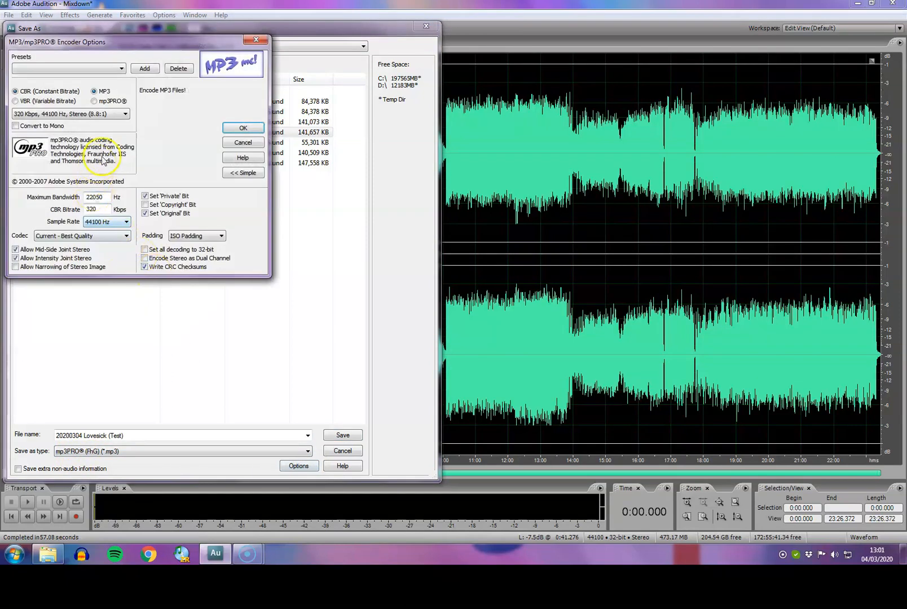
{"action": "left_click", "coordinate": [243, 127]}
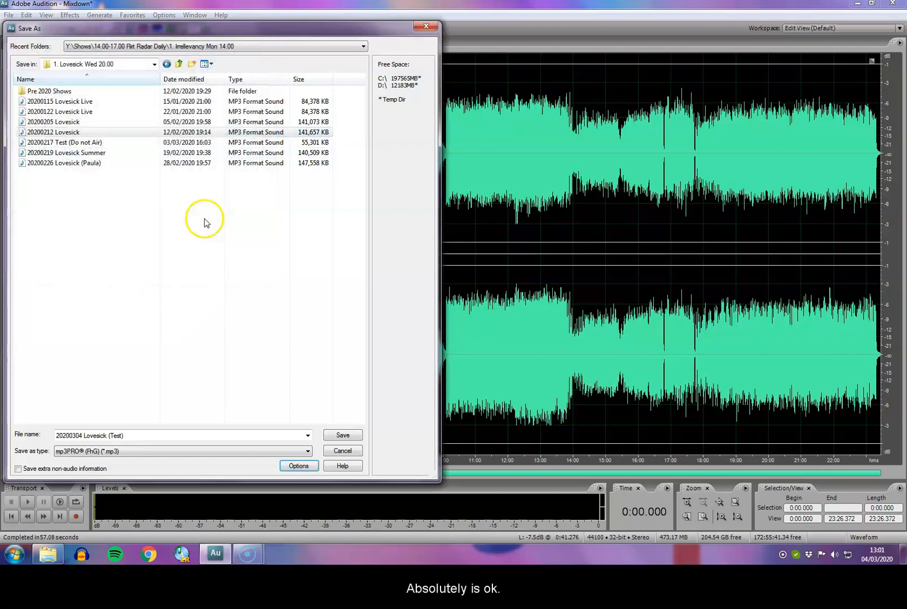
{"action": "left_click", "coordinate": [343, 435]}
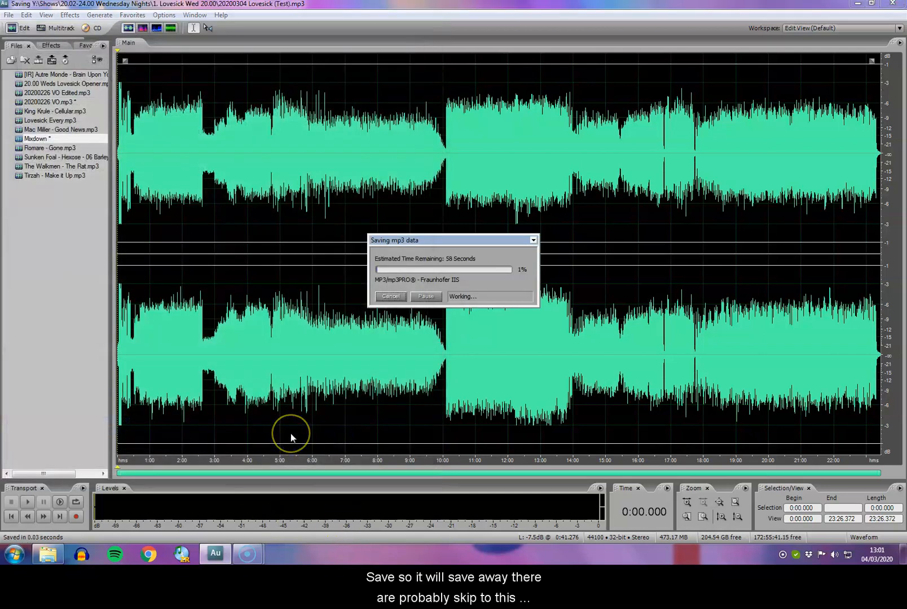